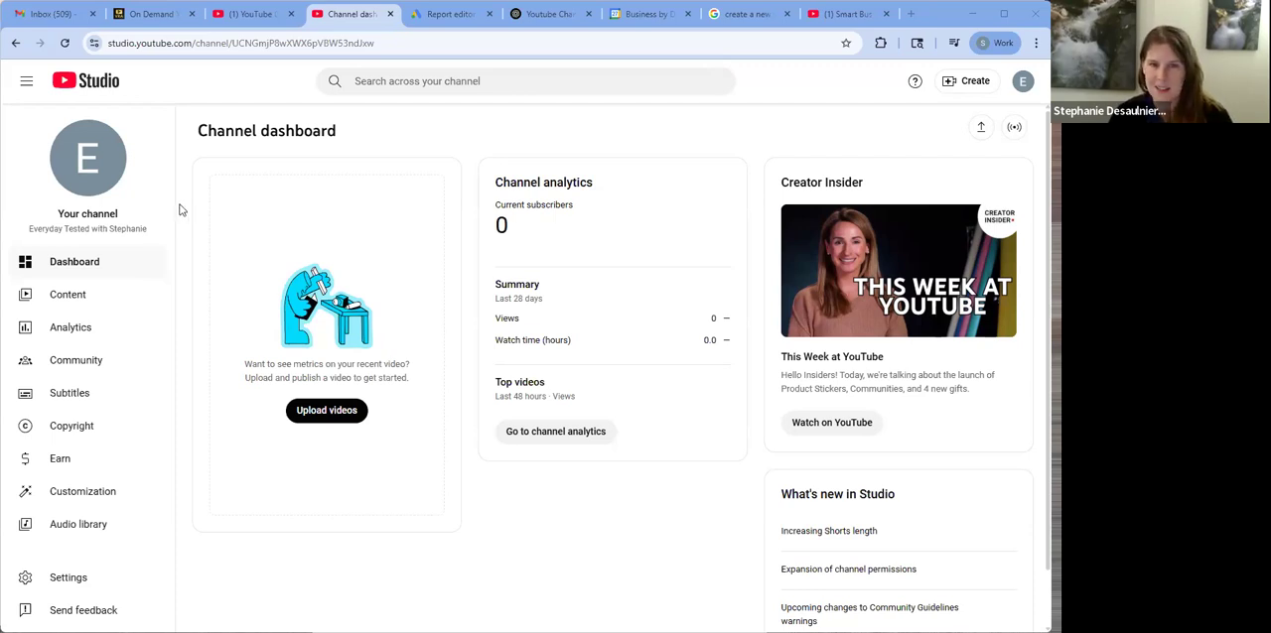
# Open the basic channel settings and add the keywords "mom tested products" and "products for the home"
pyautogui.click(46, 584)
pyautogui.click(269, 239)
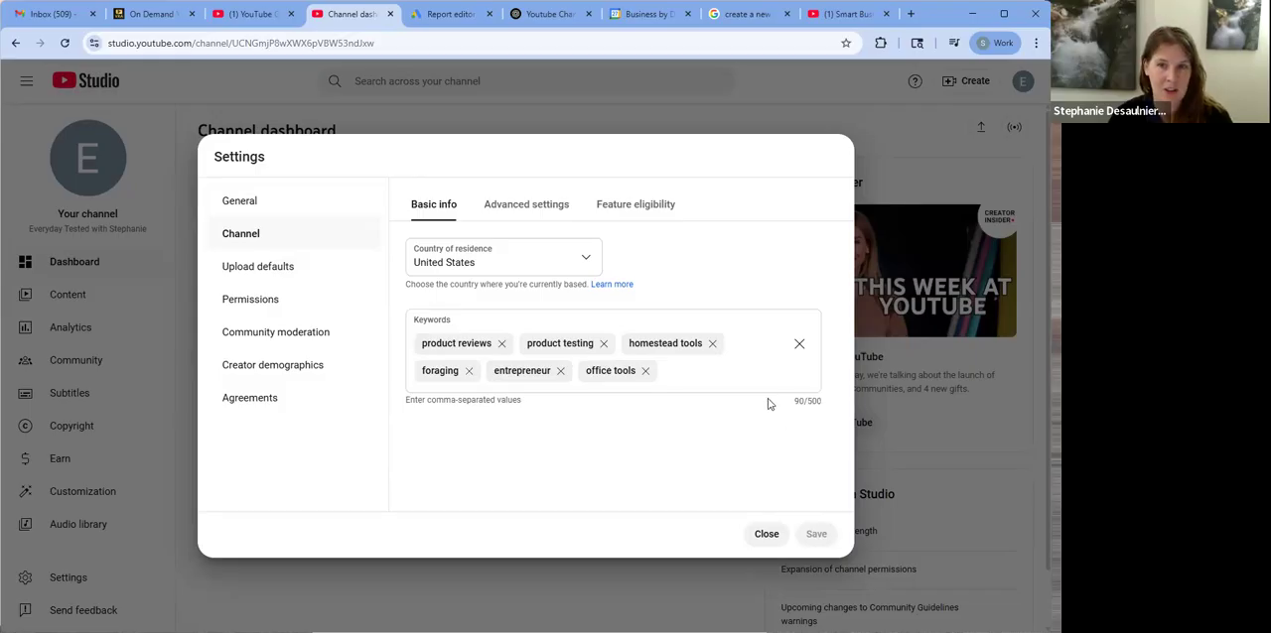
pyautogui.click(685, 371)
pyautogui.write('mom')
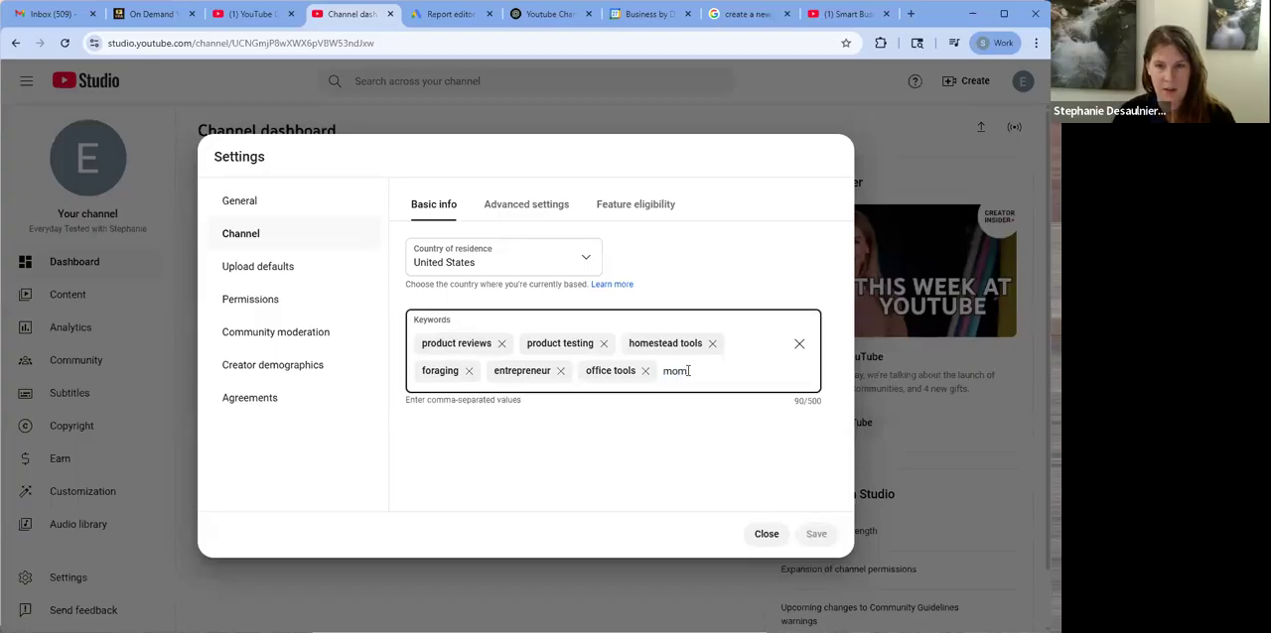
pyautogui.write(' tested products')
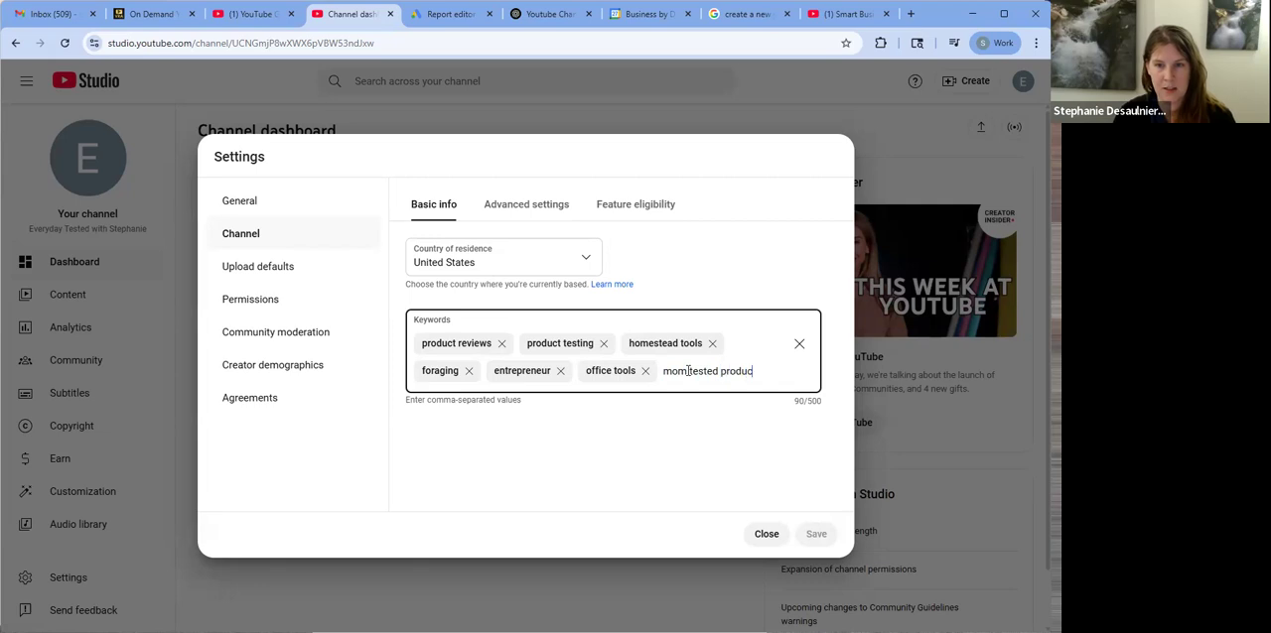
pyautogui.press('Return')
pyautogui.write('products for the home')
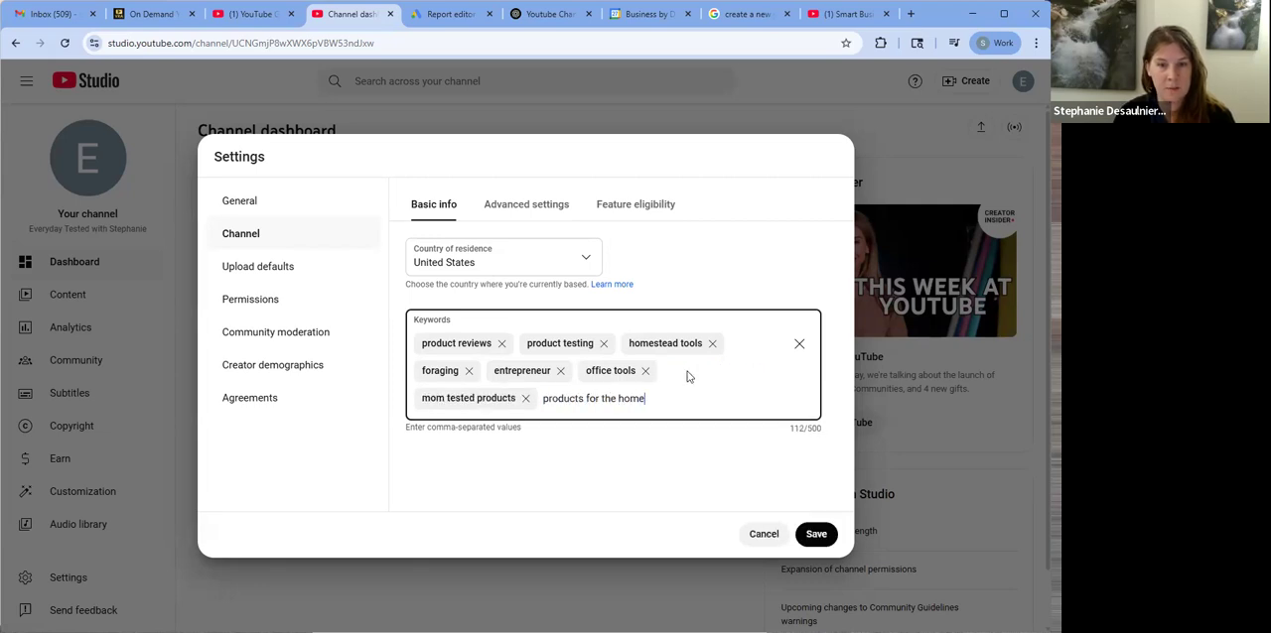
pyautogui.press('Return')
# Add "products for chickens" to the channel keywords
pyautogui.write('products for ki')
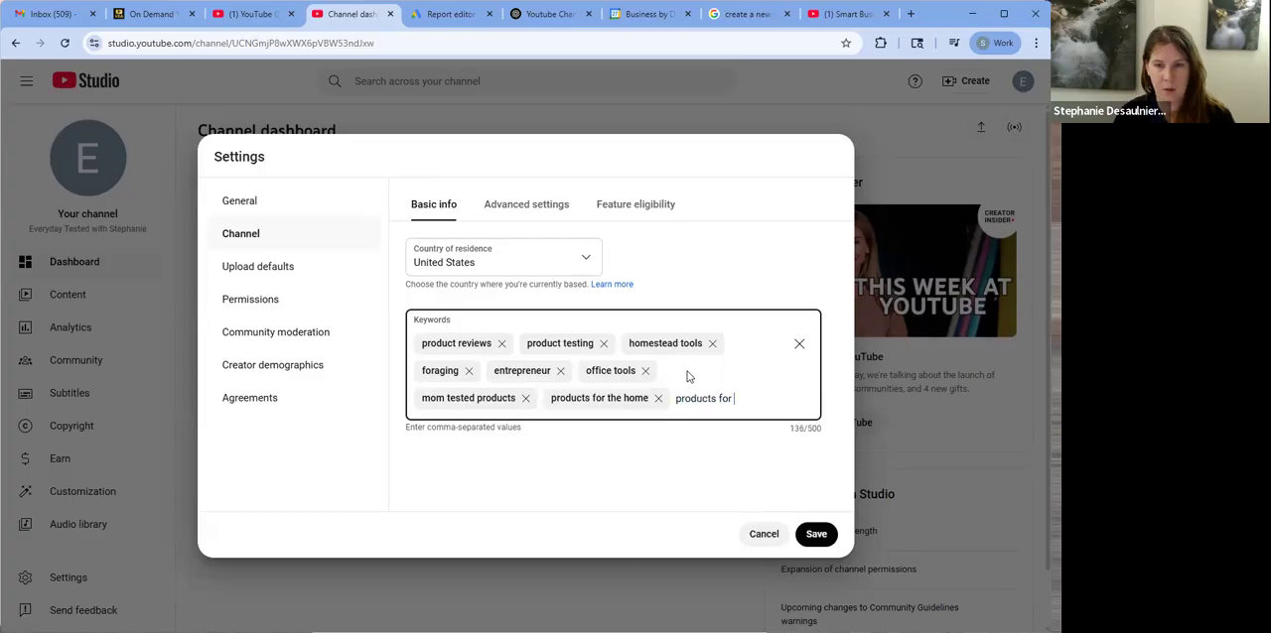
pyautogui.press('BackSpace')
pyautogui.press('BackSpace')
pyautogui.write('hcie')
pyautogui.press('BackSpace')
pyautogui.press('BackSpace')
pyautogui.press('BackSpace')
pyautogui.press('BackSpace')
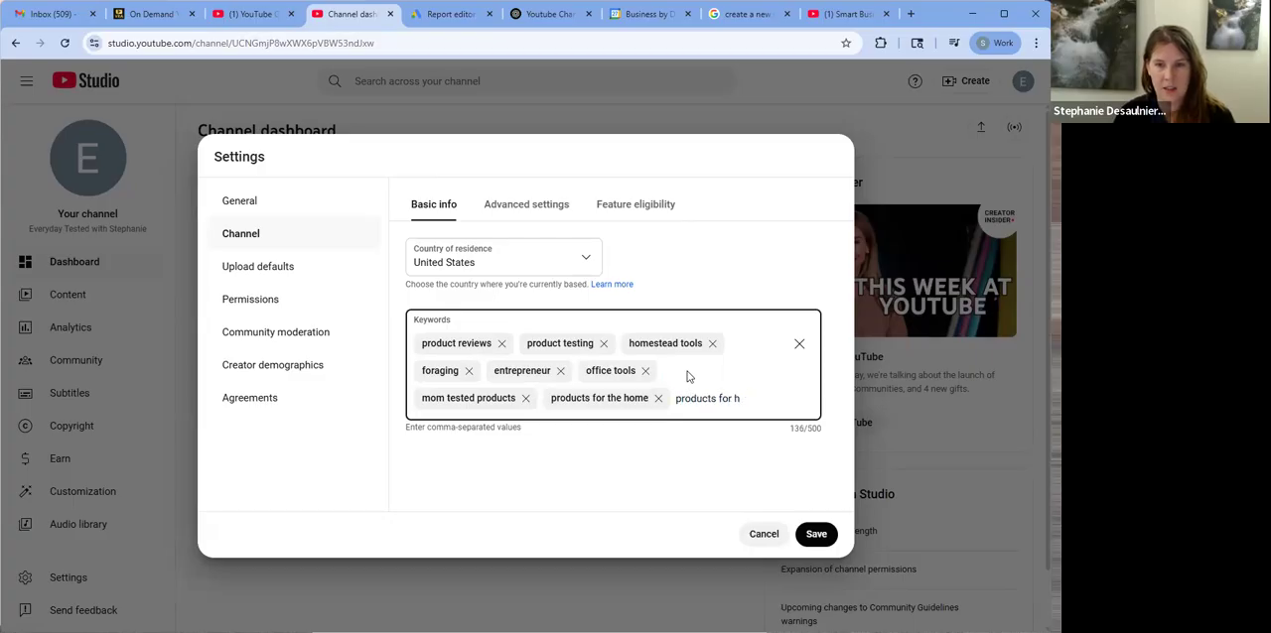
pyautogui.write('chickens')
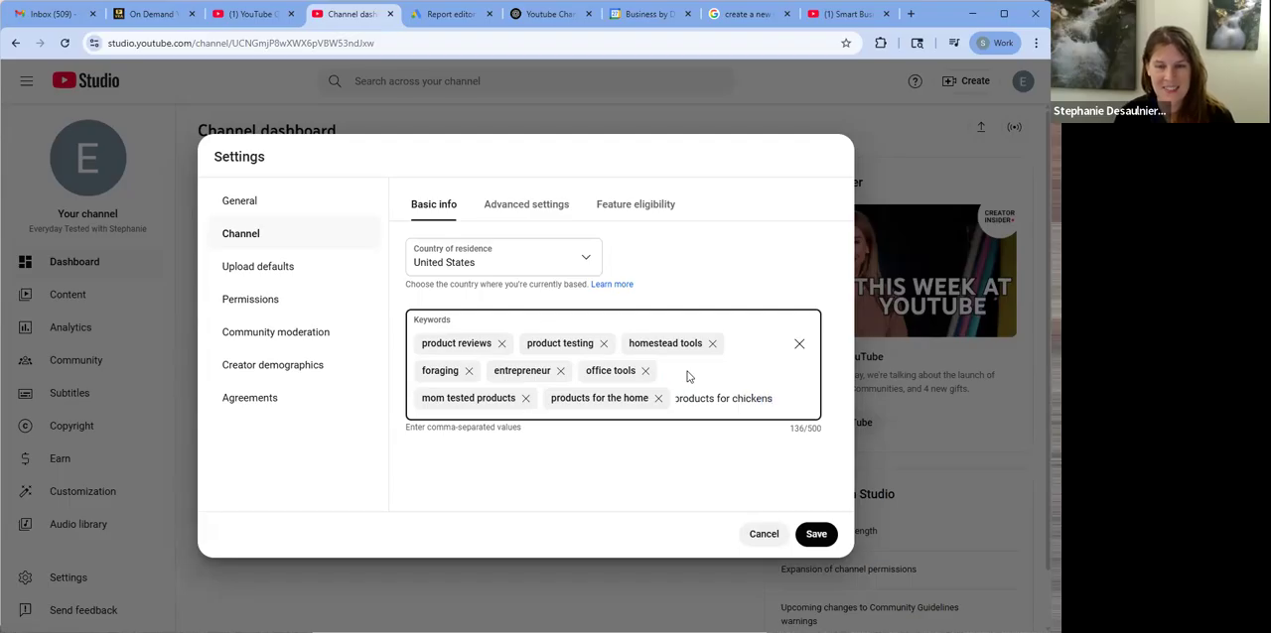
pyautogui.press('Return')
# Add the channel keywords "household tools" and "tools for work"
pyautogui.write('household tools')
pyautogui.press('Return')
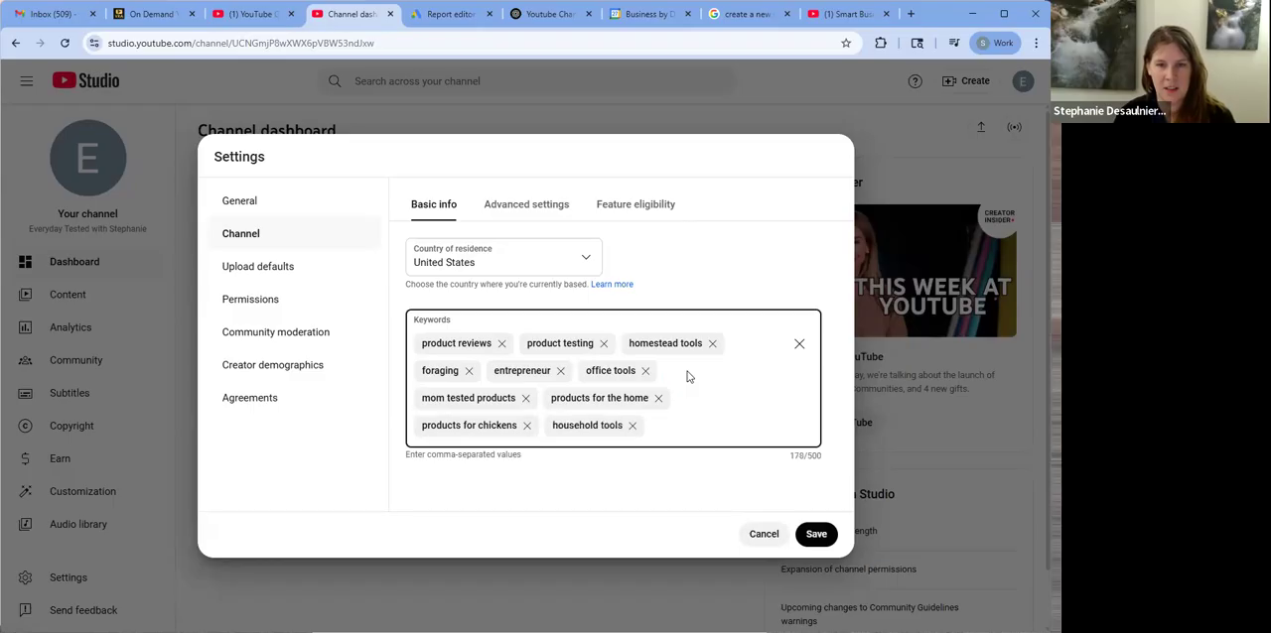
pyautogui.write('tools for work')
pyautogui.press('Return')
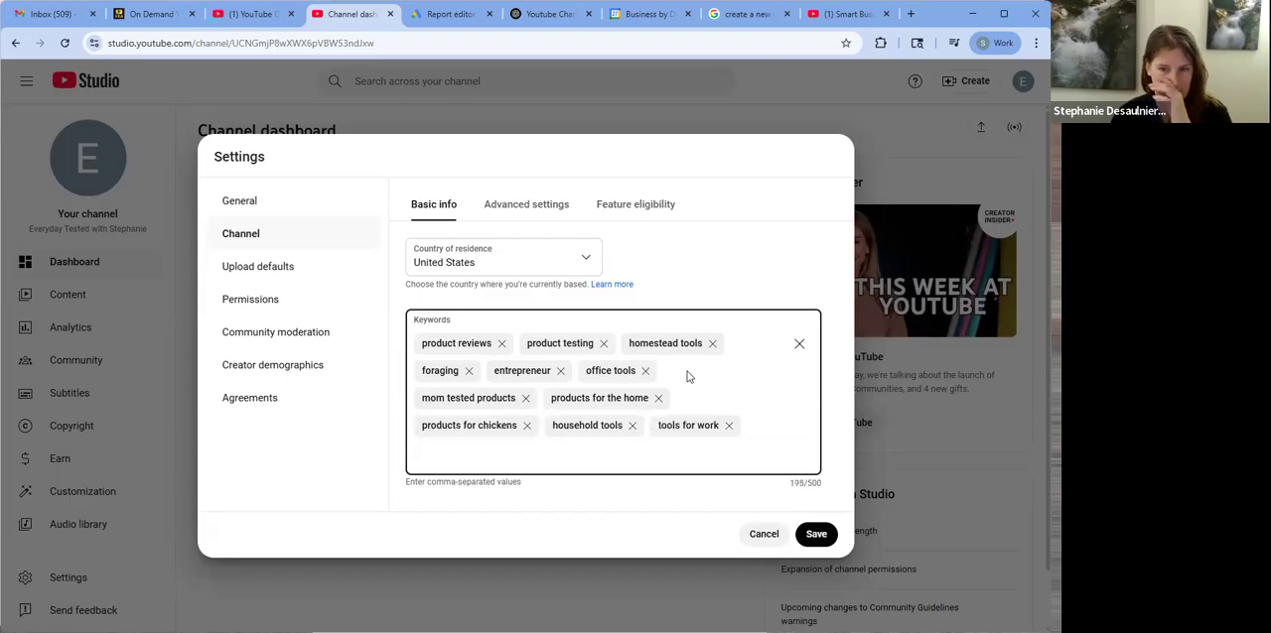
# Set the channel's audience to not made for kids in the advanced channel settings
pyautogui.click(528, 207)
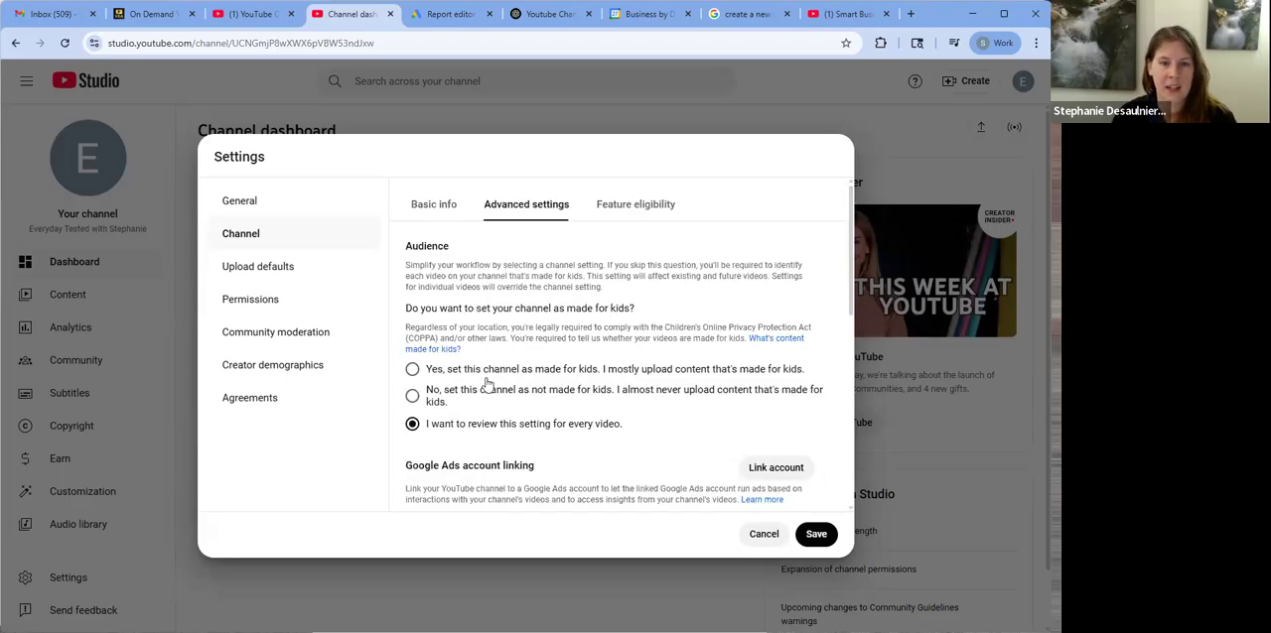
pyautogui.click(583, 398)
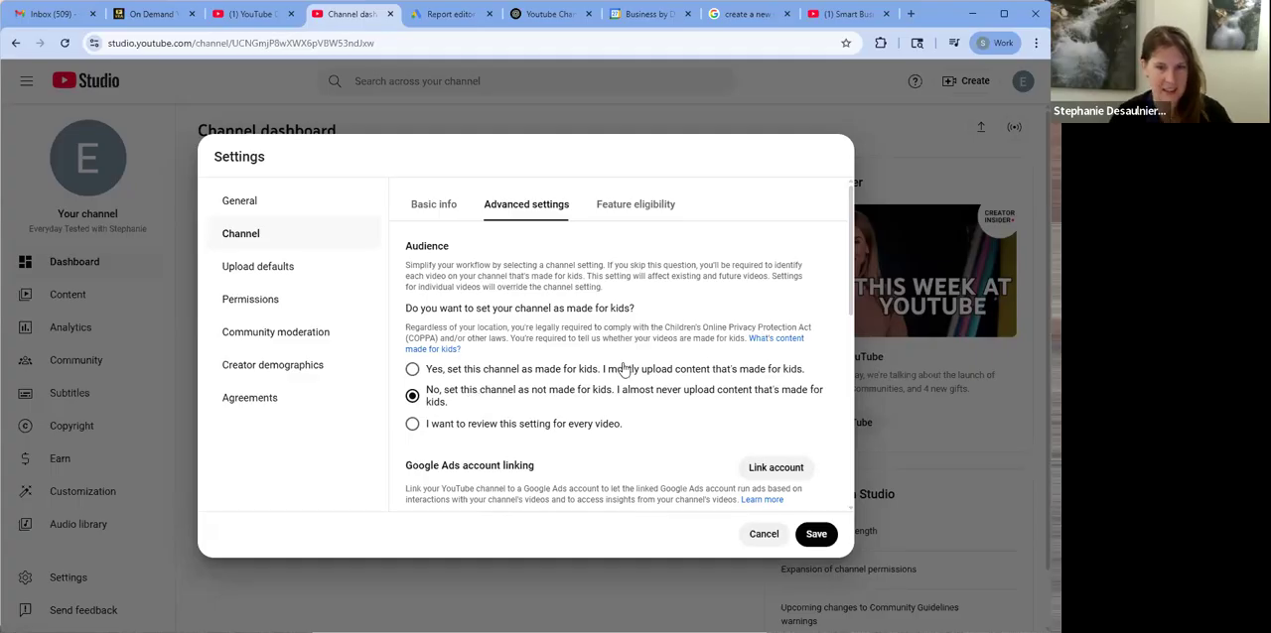
# Review the remaining advanced channel settings: Google Ads linking, automatic captions, advertisements, clips and third-party training
pyautogui.scroll(-1, 626, 372)
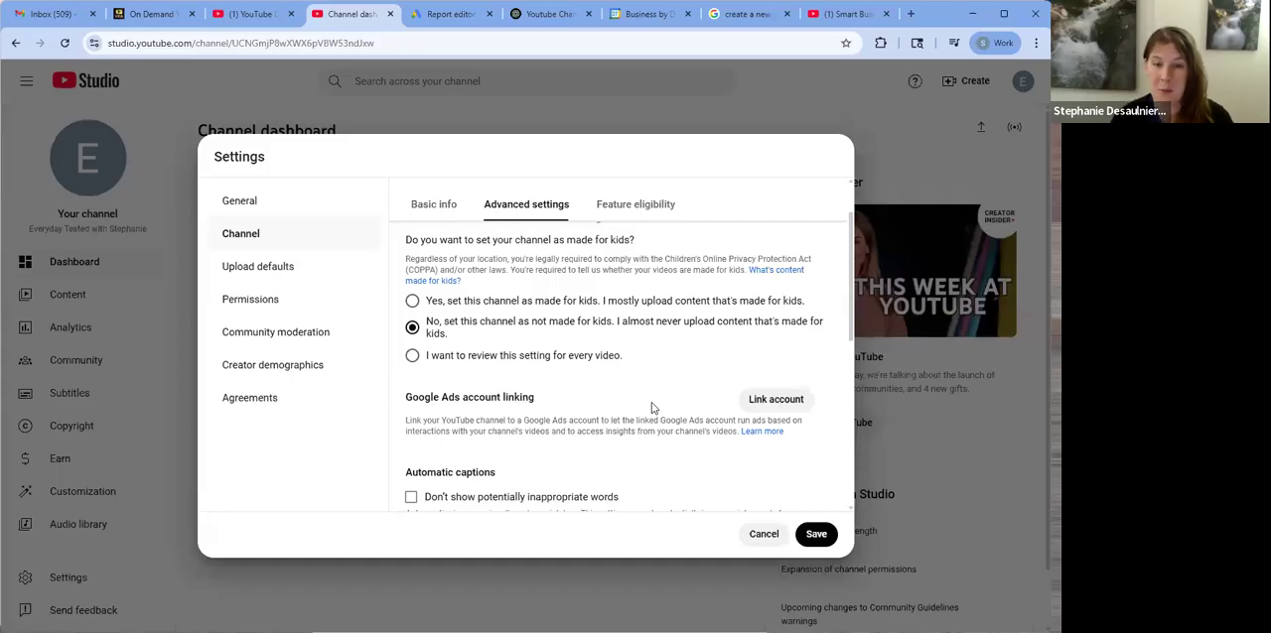
pyautogui.scroll(-1, 653, 373)
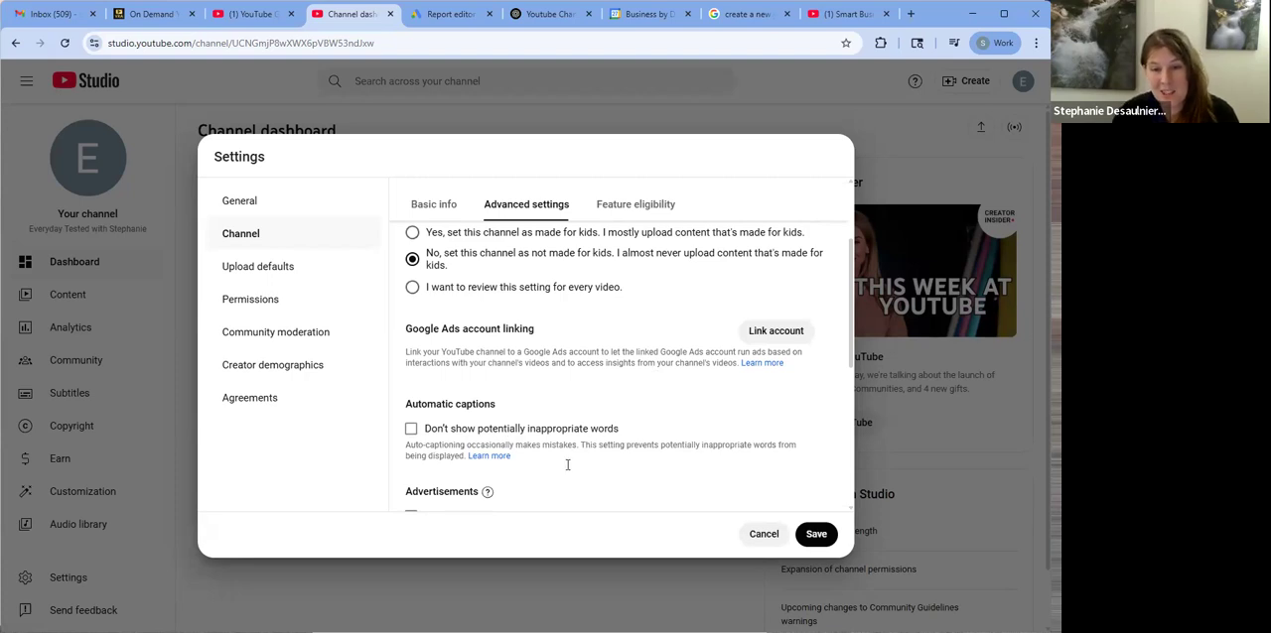
pyautogui.scroll(-1, 599, 396)
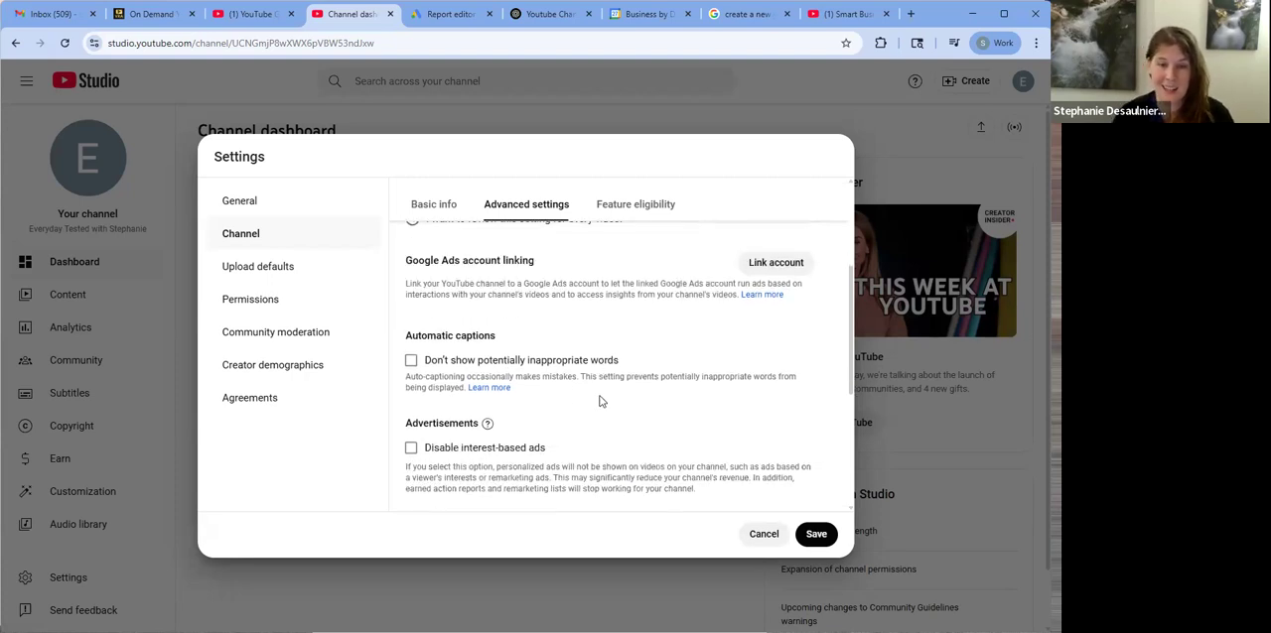
pyautogui.scroll(-1, 599, 401)
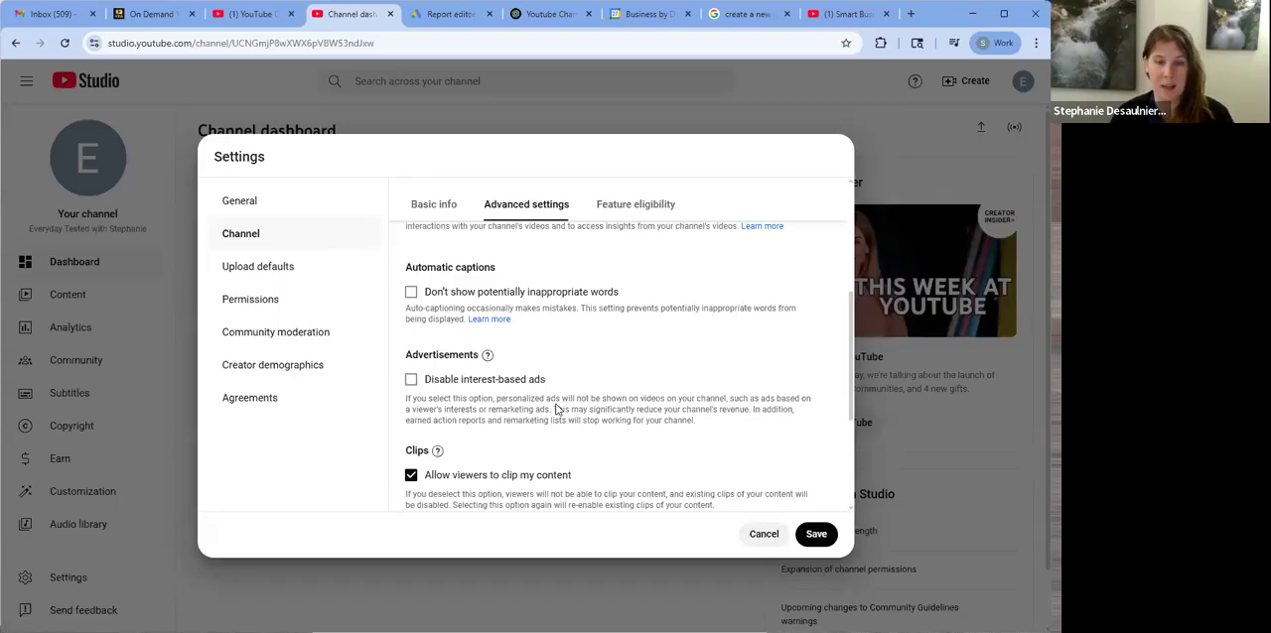
pyautogui.scroll(-3, 604, 371)
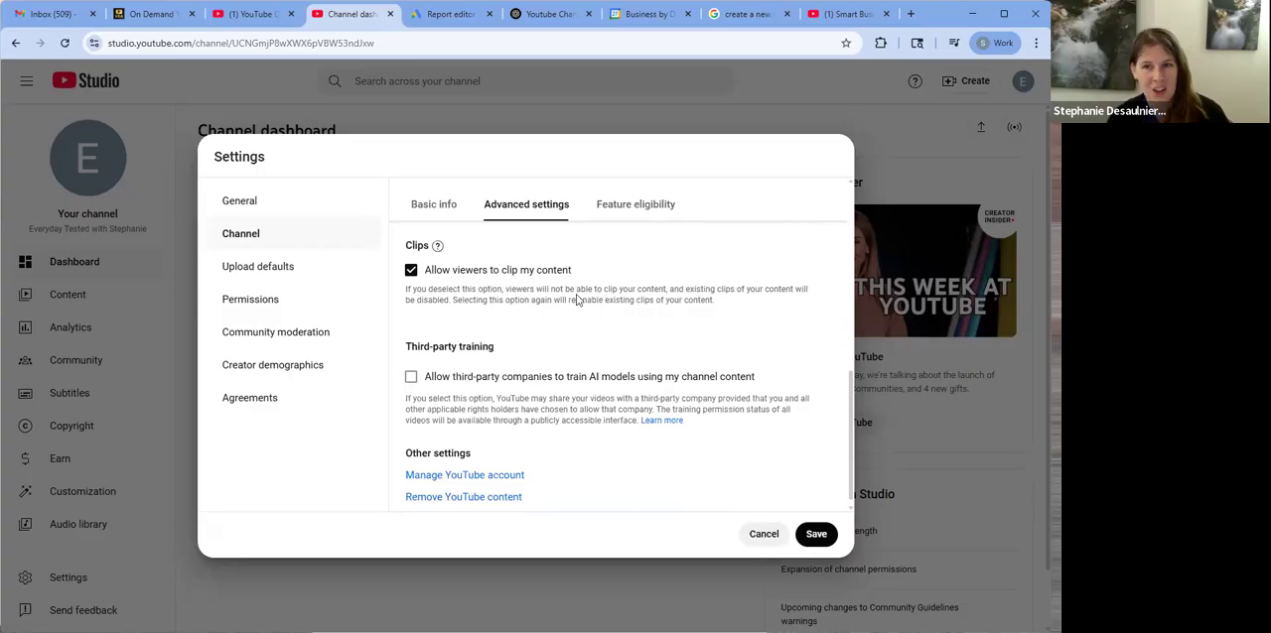
pyautogui.click(410, 272)
pyautogui.click(410, 271)
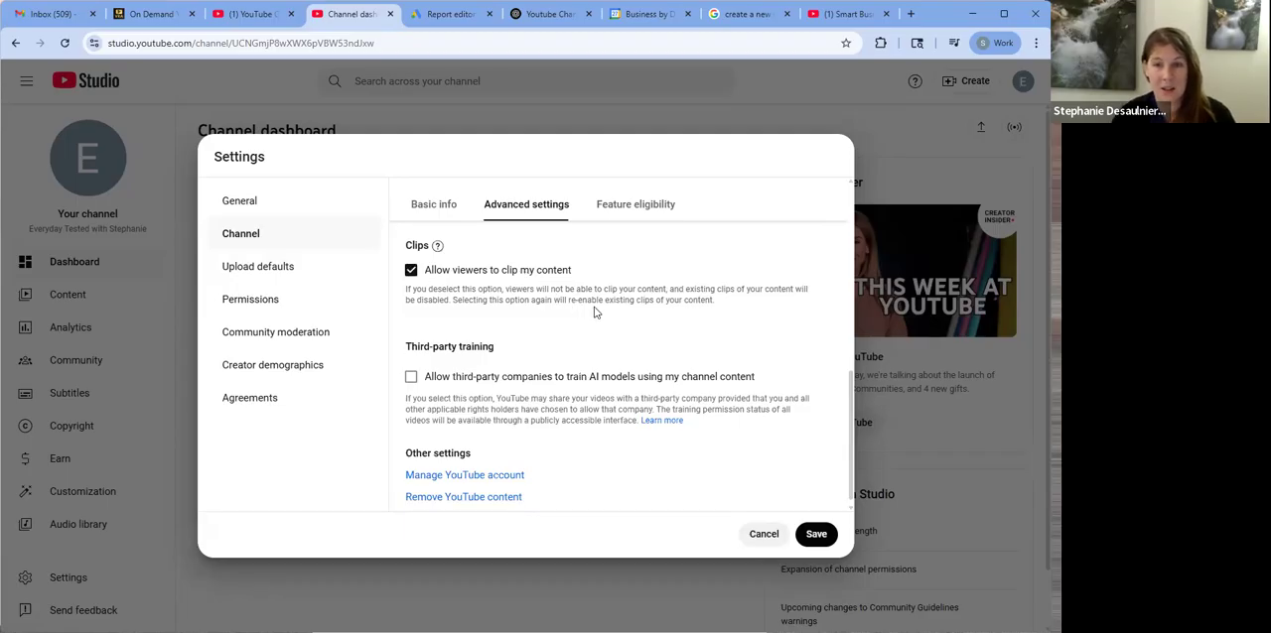
pyautogui.scroll(-1, 594, 313)
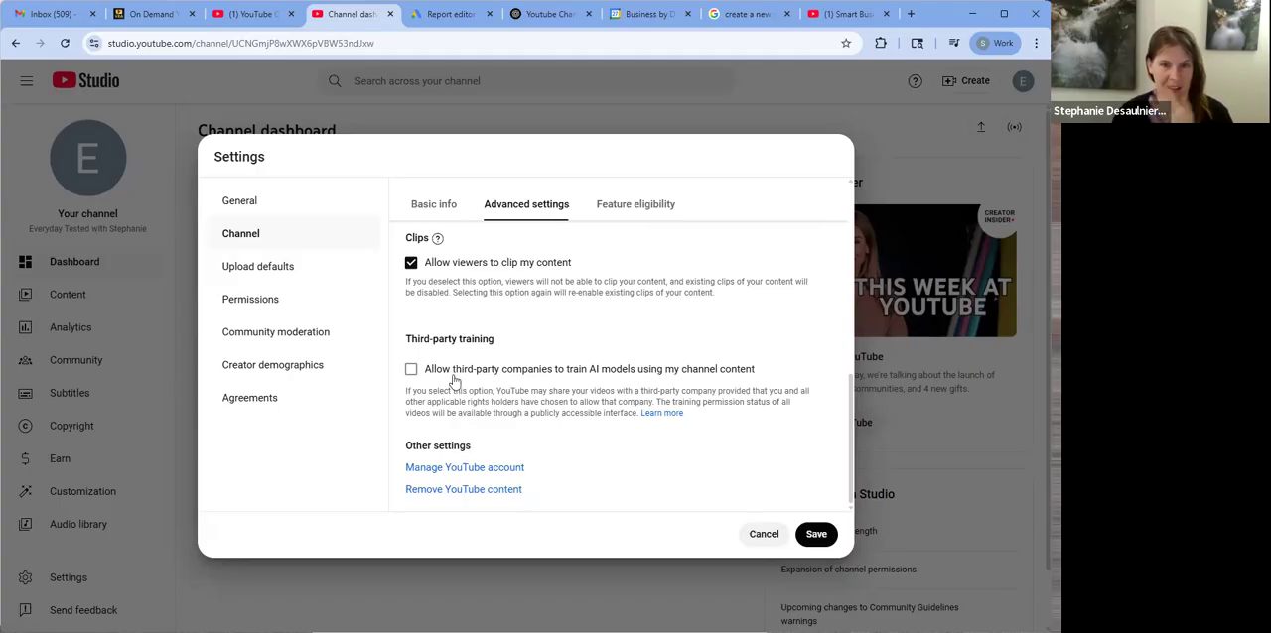
# Examine the requirements for intermediate features in the channel's feature eligibility settings
pyautogui.click(289, 282)
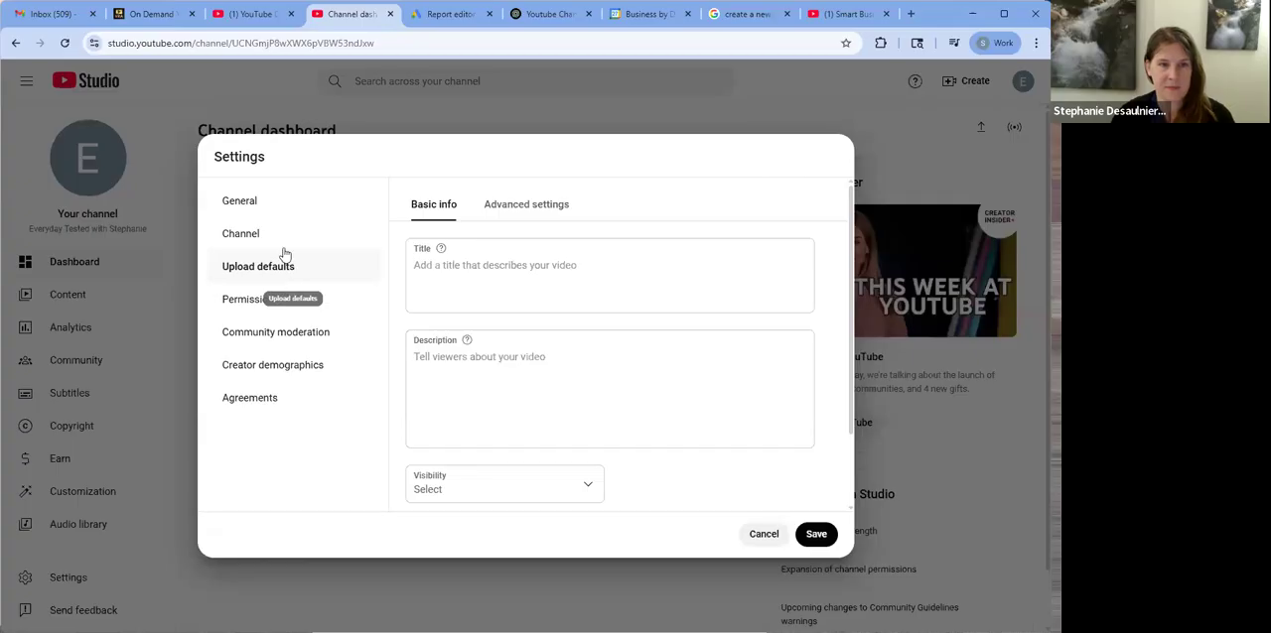
pyautogui.click(271, 238)
pyautogui.click(669, 209)
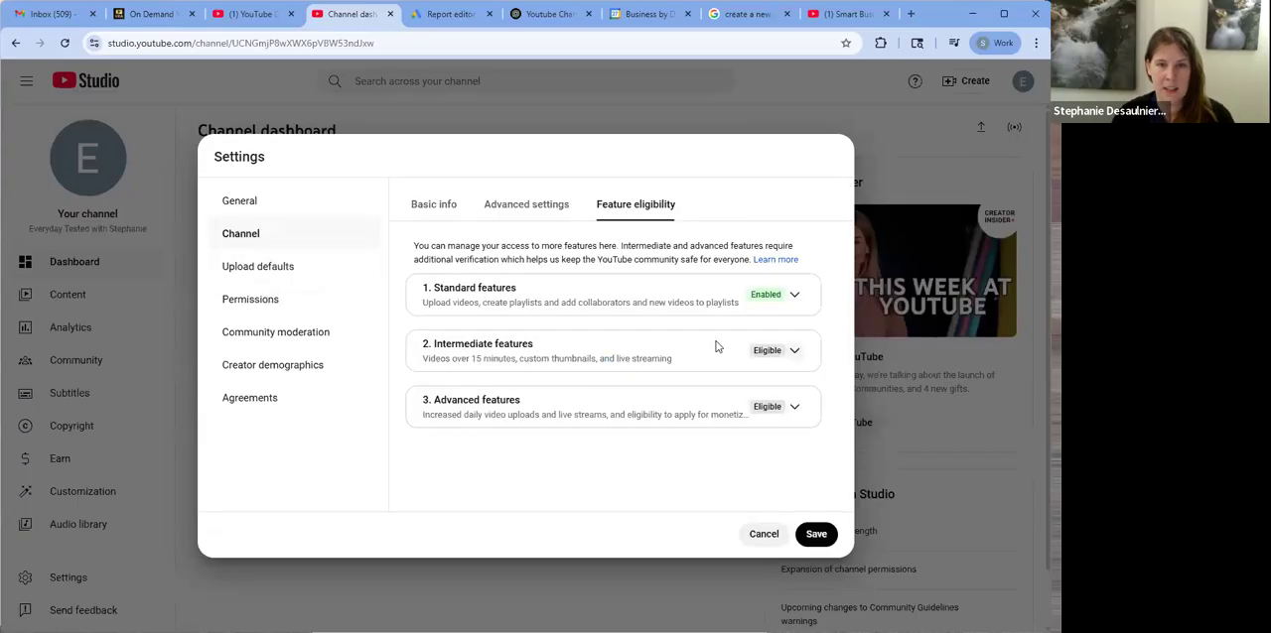
pyautogui.click(794, 353)
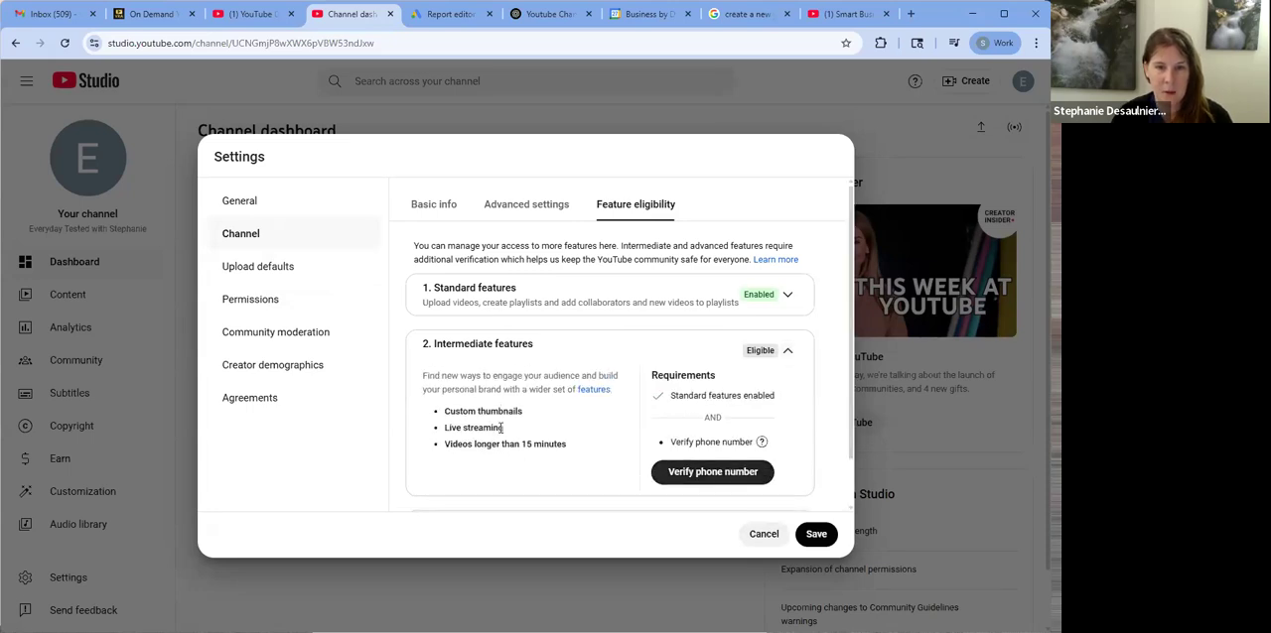
pyautogui.click(789, 347)
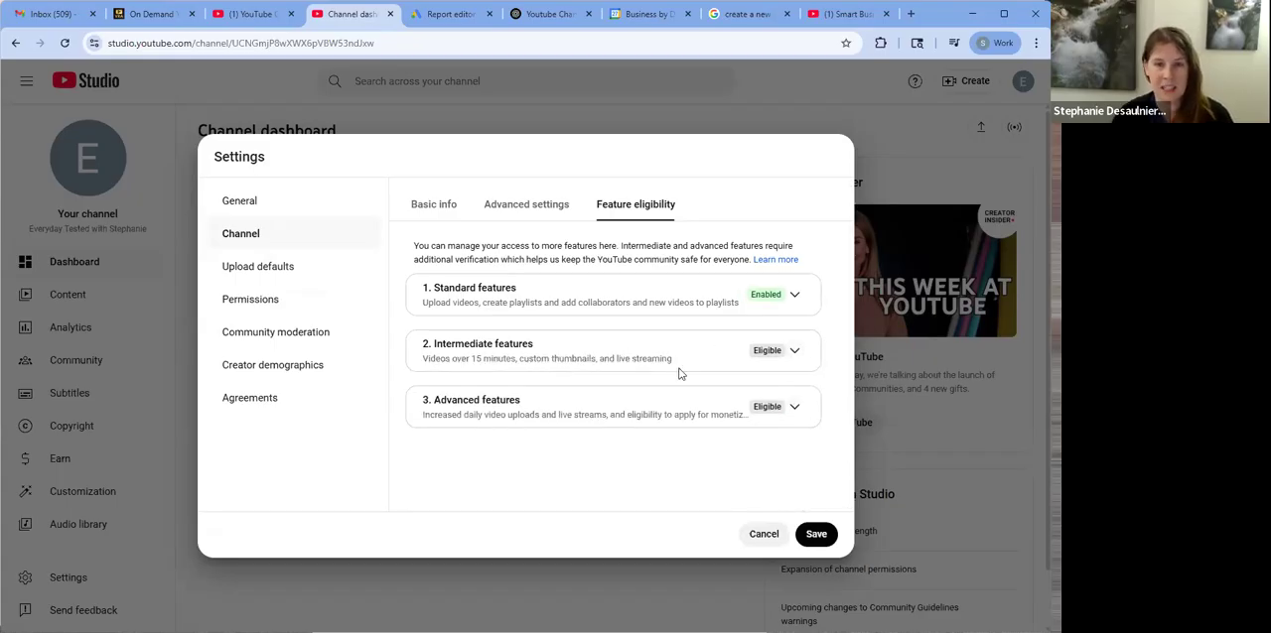
pyautogui.click(794, 355)
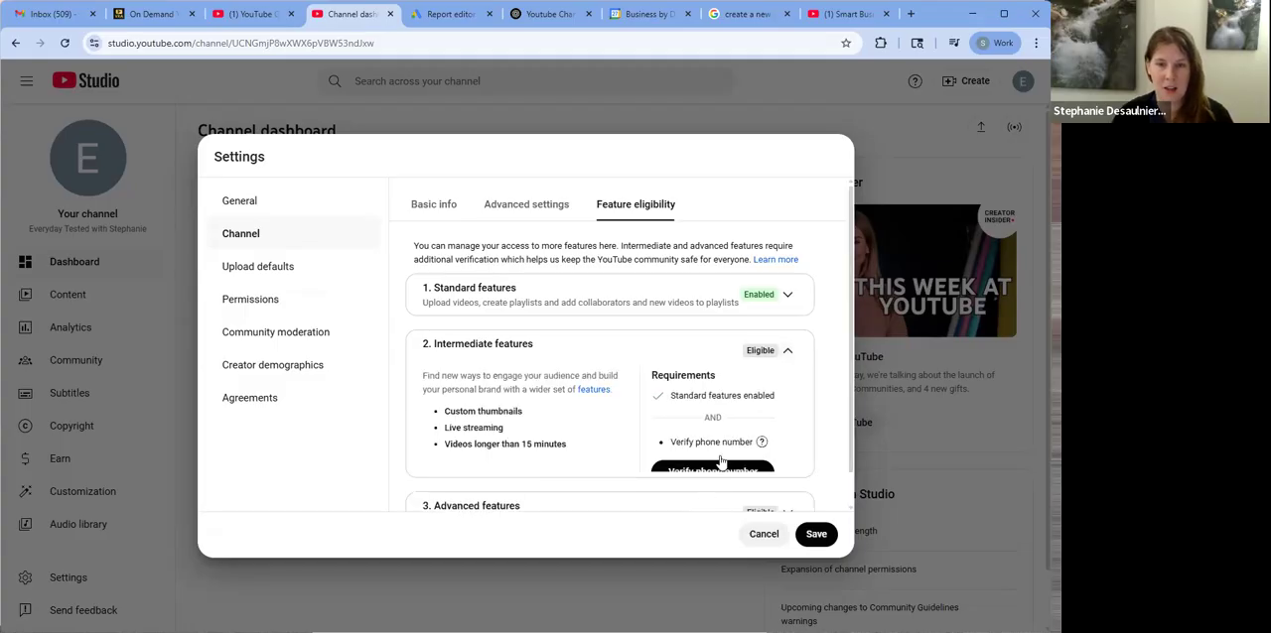
pyautogui.click(792, 355)
# Examine the requirements for advanced features, including the explanation of channel history
pyautogui.click(794, 414)
pyautogui.scroll(-3, 794, 415)
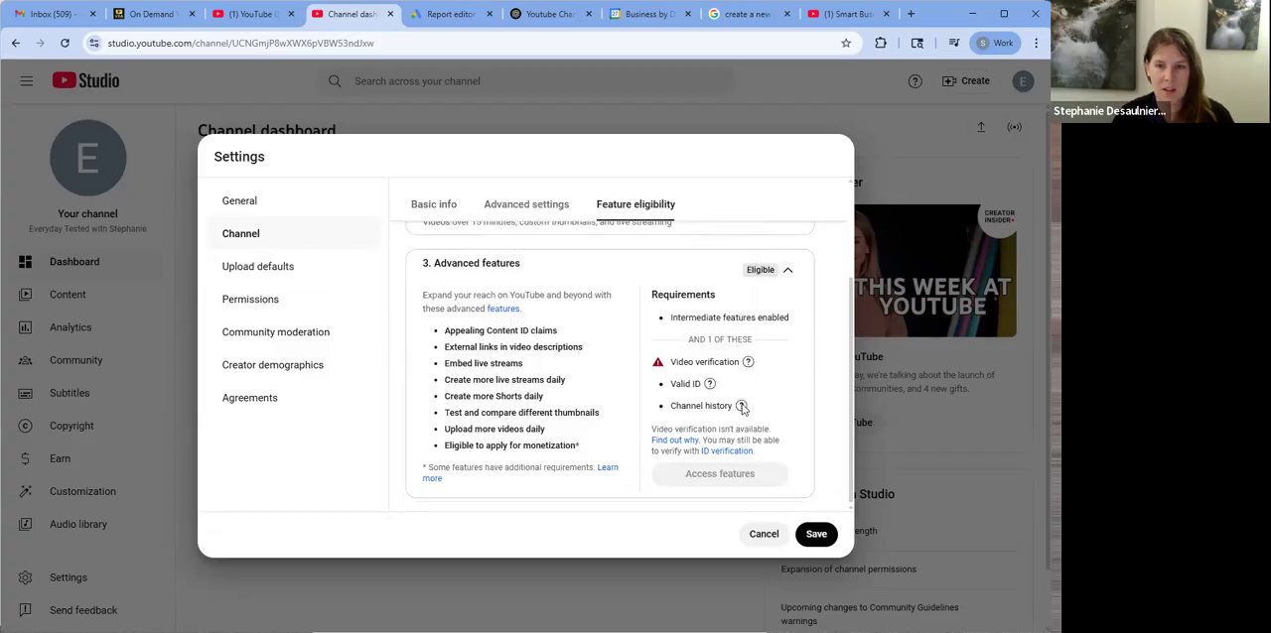
pyautogui.moveTo(742, 408)
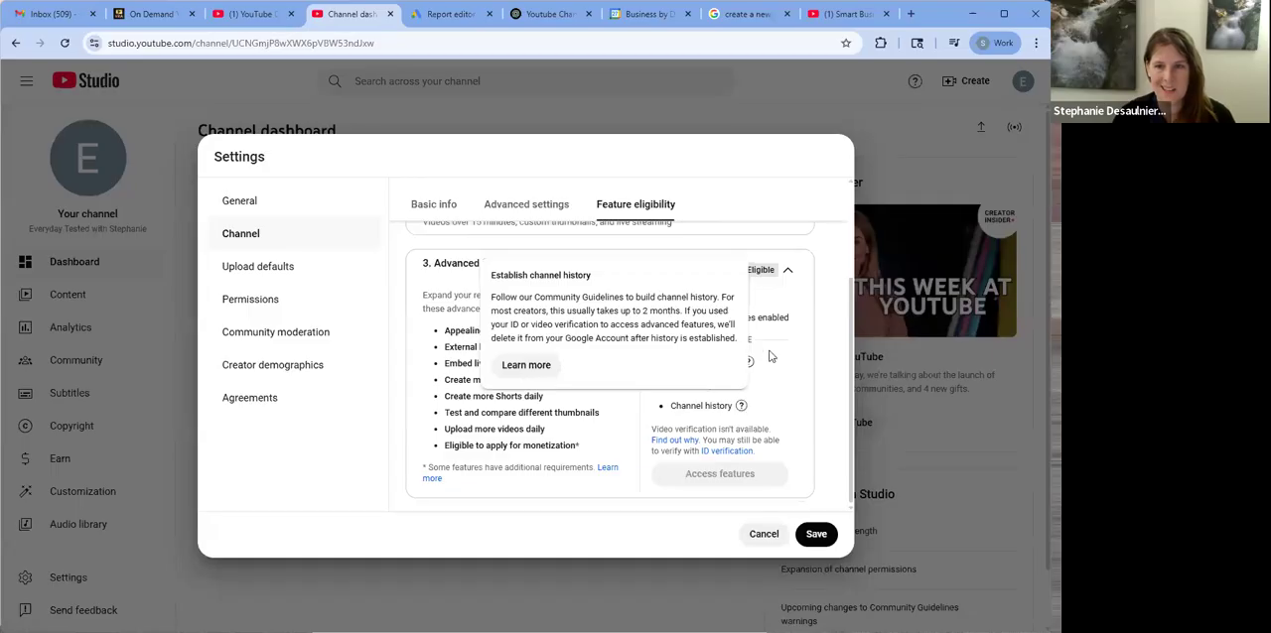
pyautogui.click(788, 270)
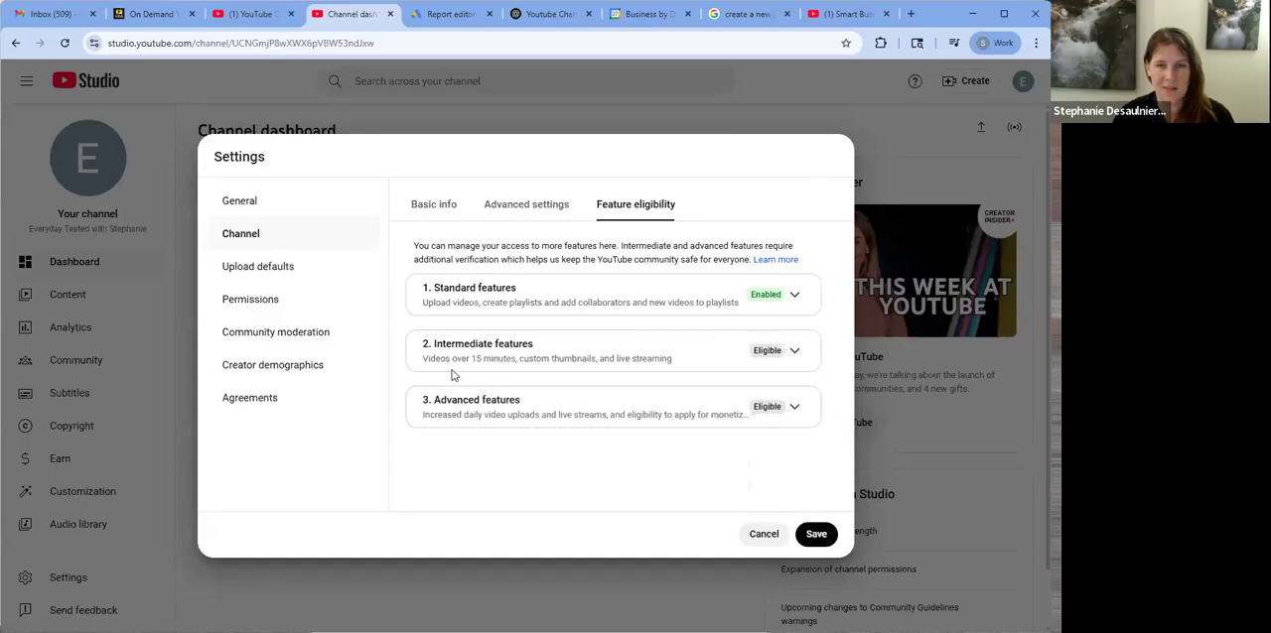
# Review the basic info and advanced options of the upload defaults
pyautogui.click(295, 268)
pyautogui.click(510, 265)
pyautogui.click(510, 264)
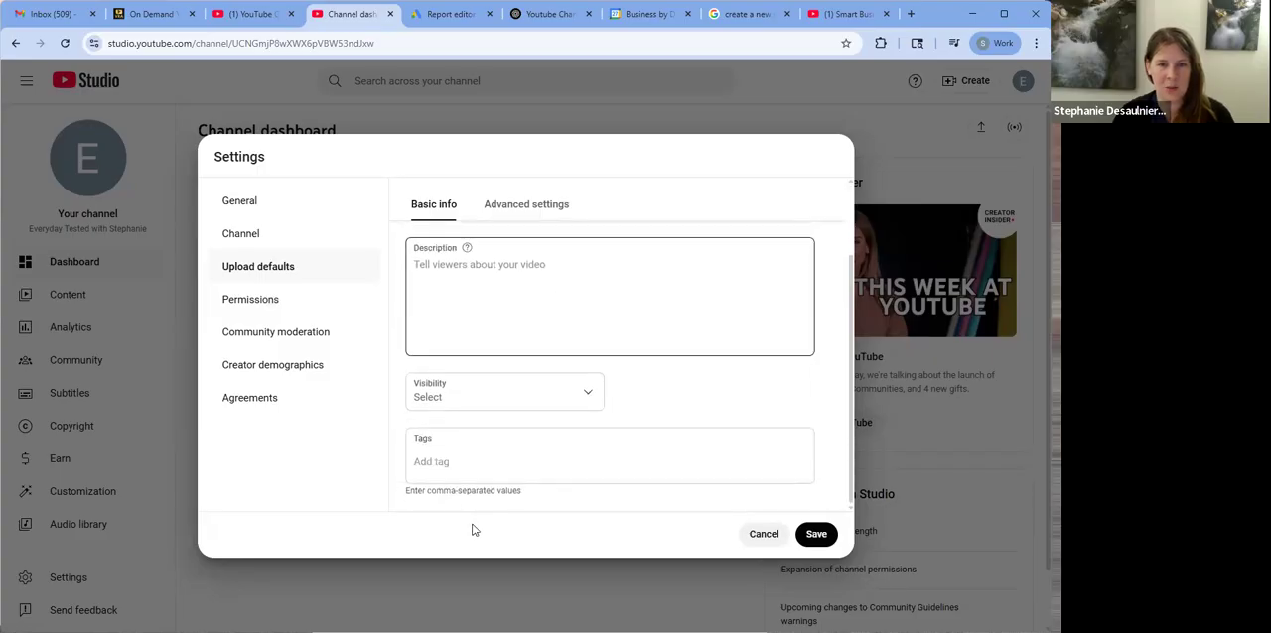
pyautogui.scroll(2, 561, 343)
pyautogui.click(534, 204)
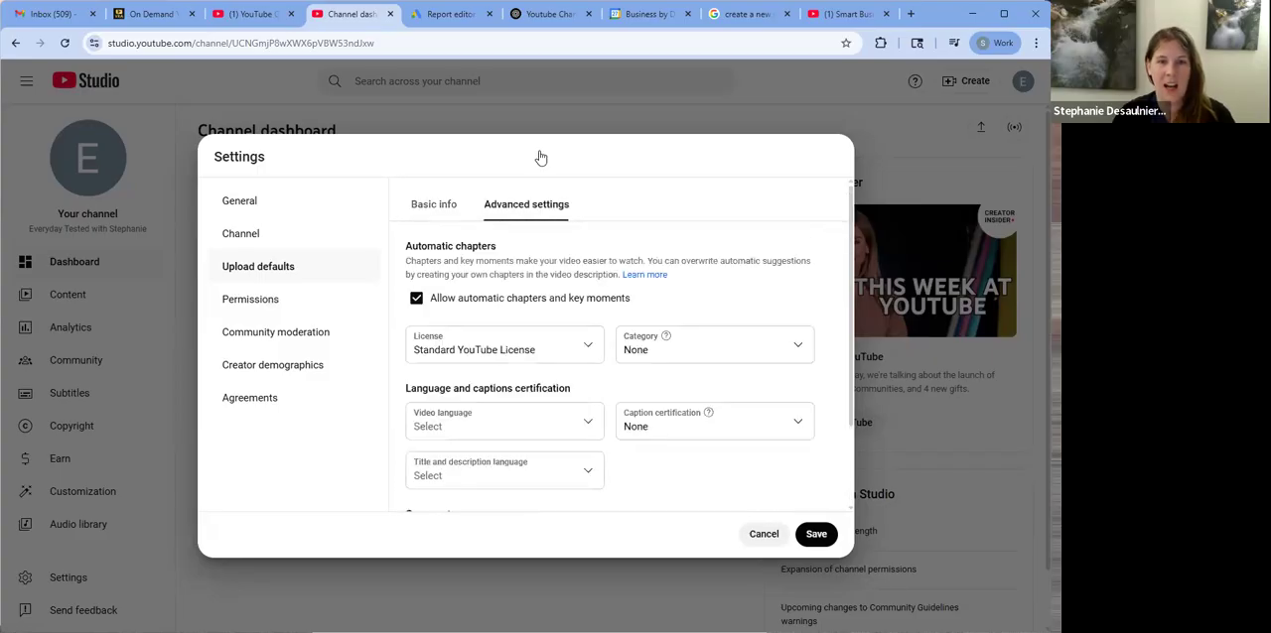
pyautogui.click(448, 206)
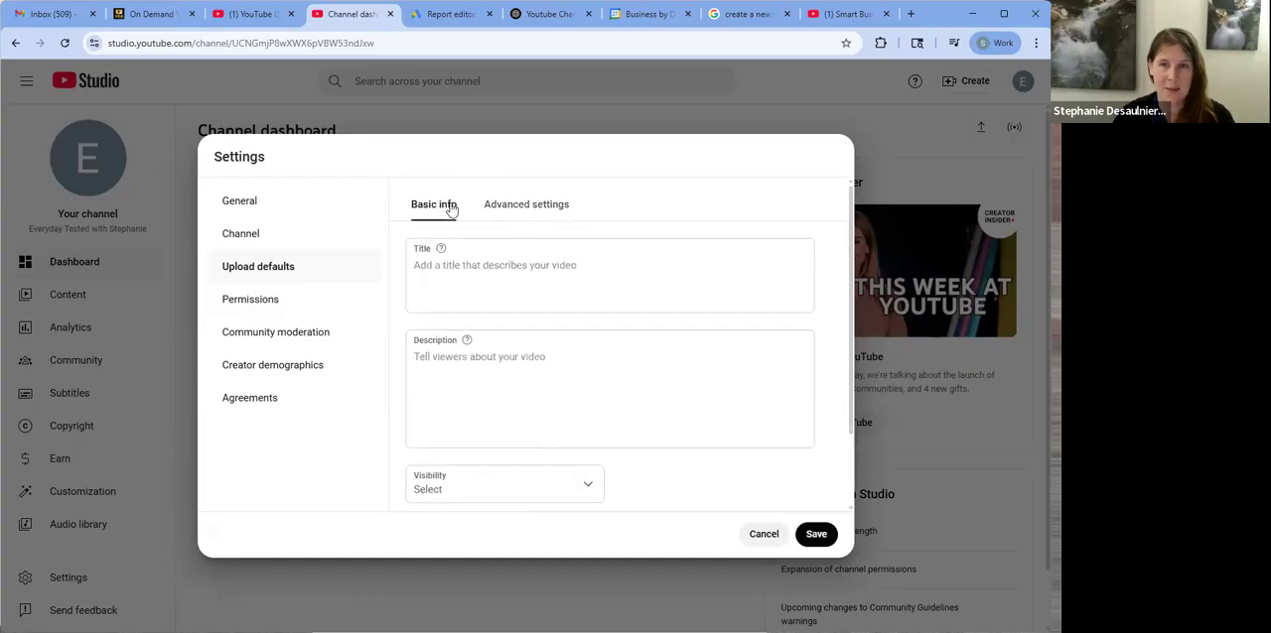
# Set the default video language for uploads to English (United States) in the advanced upload defaults
pyautogui.click(542, 210)
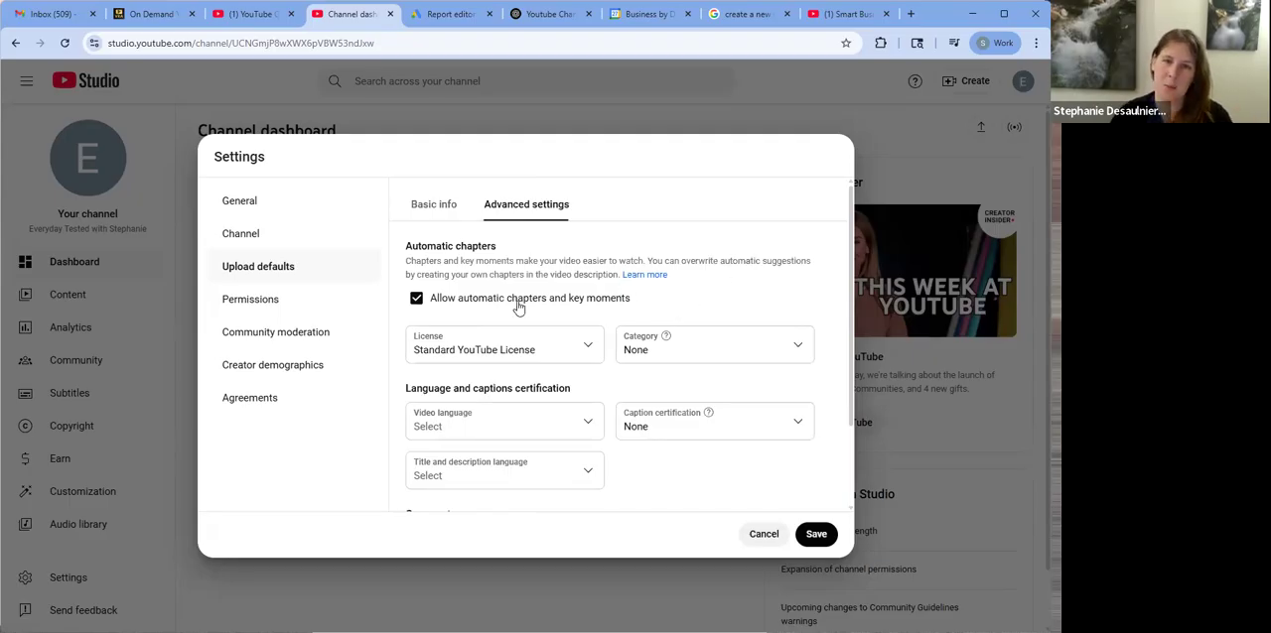
pyautogui.scroll(-1, 558, 355)
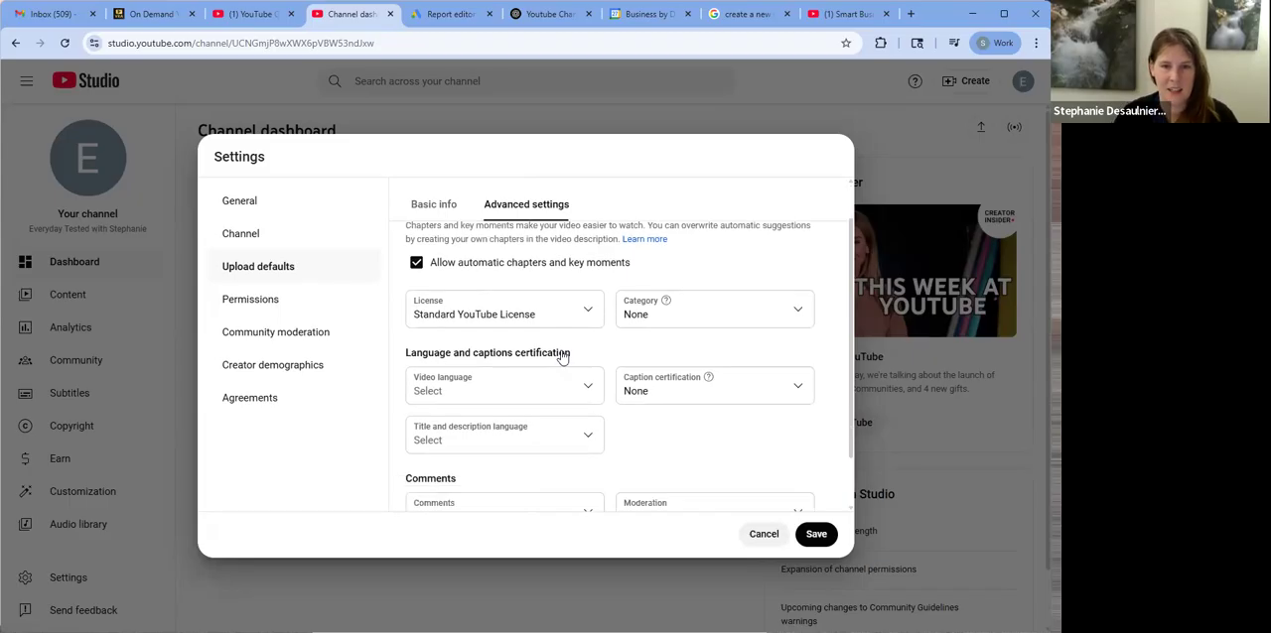
pyautogui.click(565, 355)
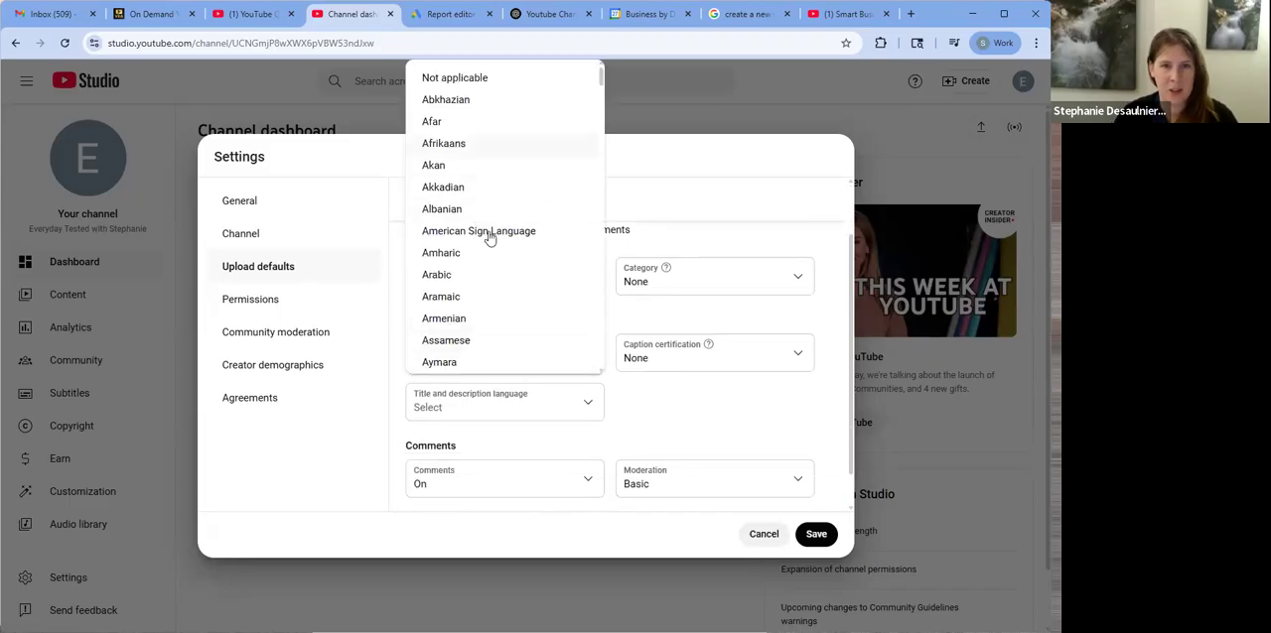
pyautogui.scroll(-2, 488, 255)
pyautogui.scroll(-10, 486, 253)
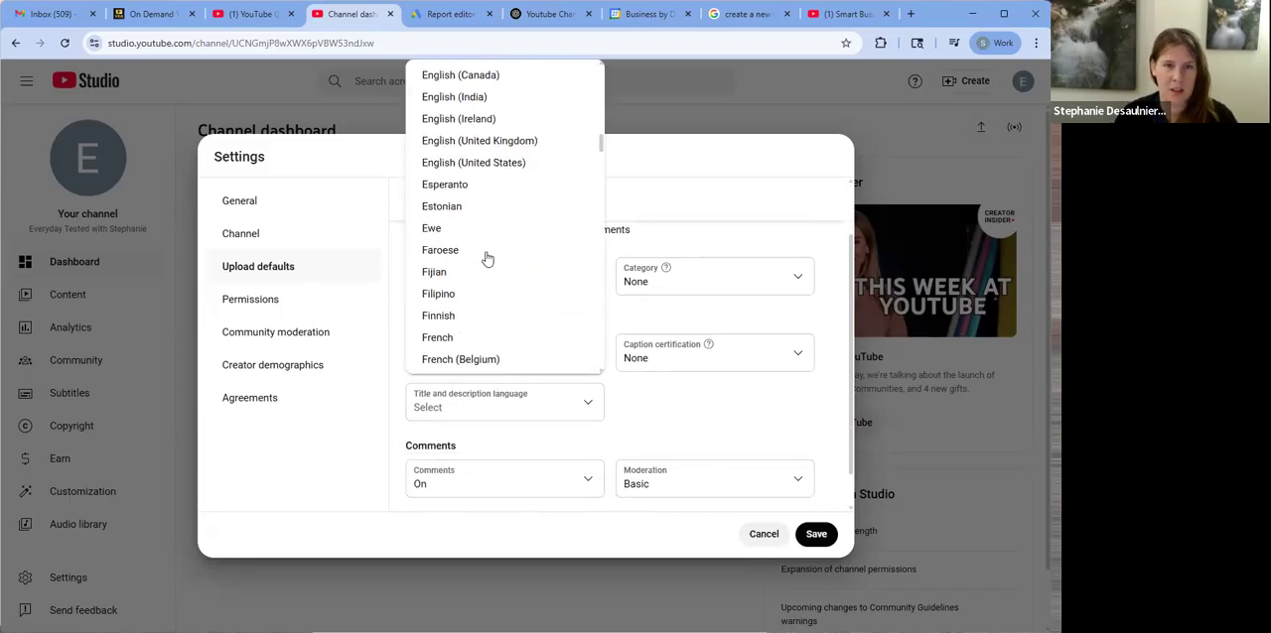
pyautogui.click(463, 165)
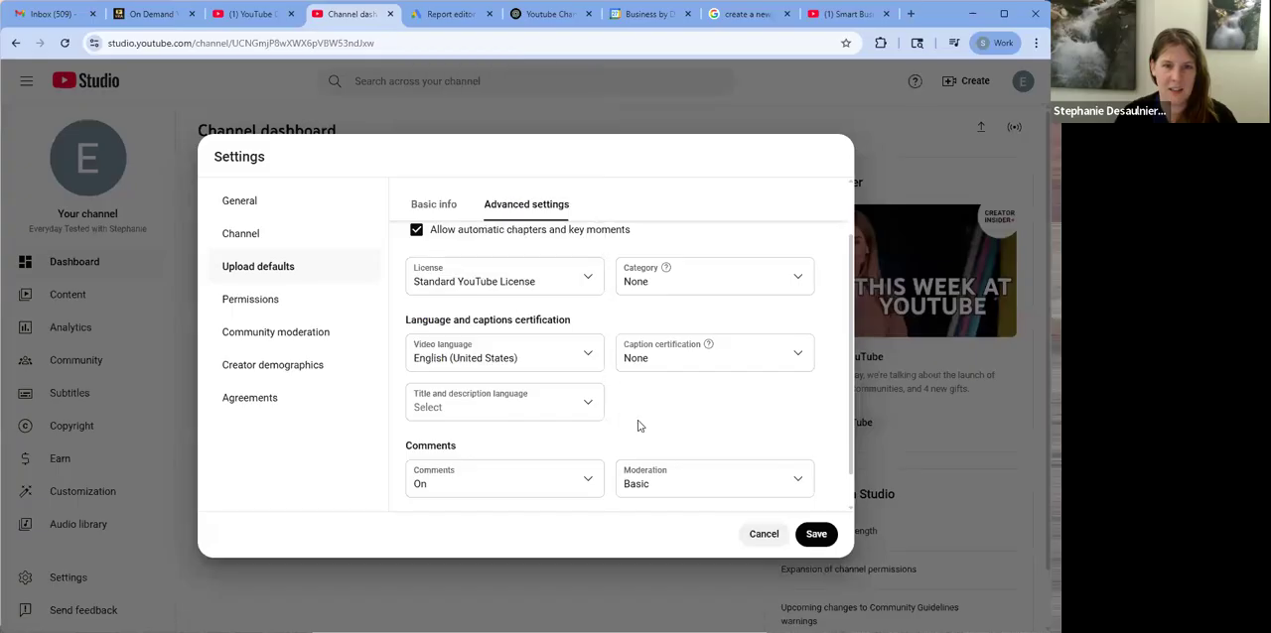
# Set the default title and description language for uploads to English (United States)
pyautogui.click(602, 405)
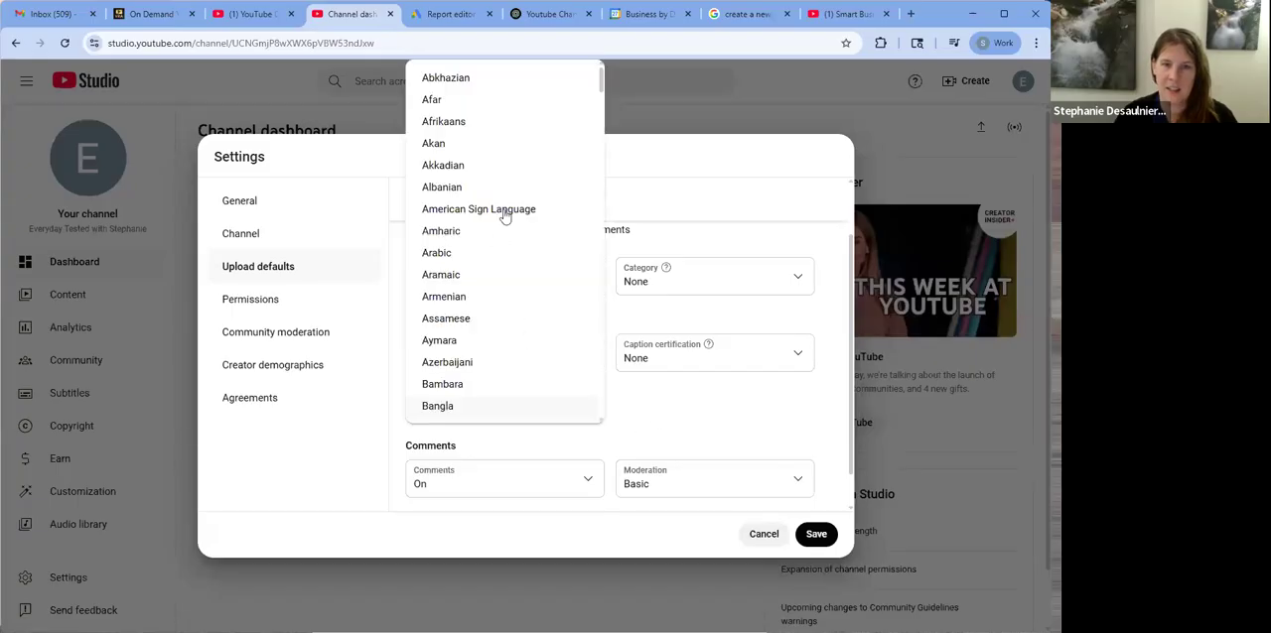
pyautogui.scroll(-5, 504, 261)
pyautogui.scroll(-5, 504, 261)
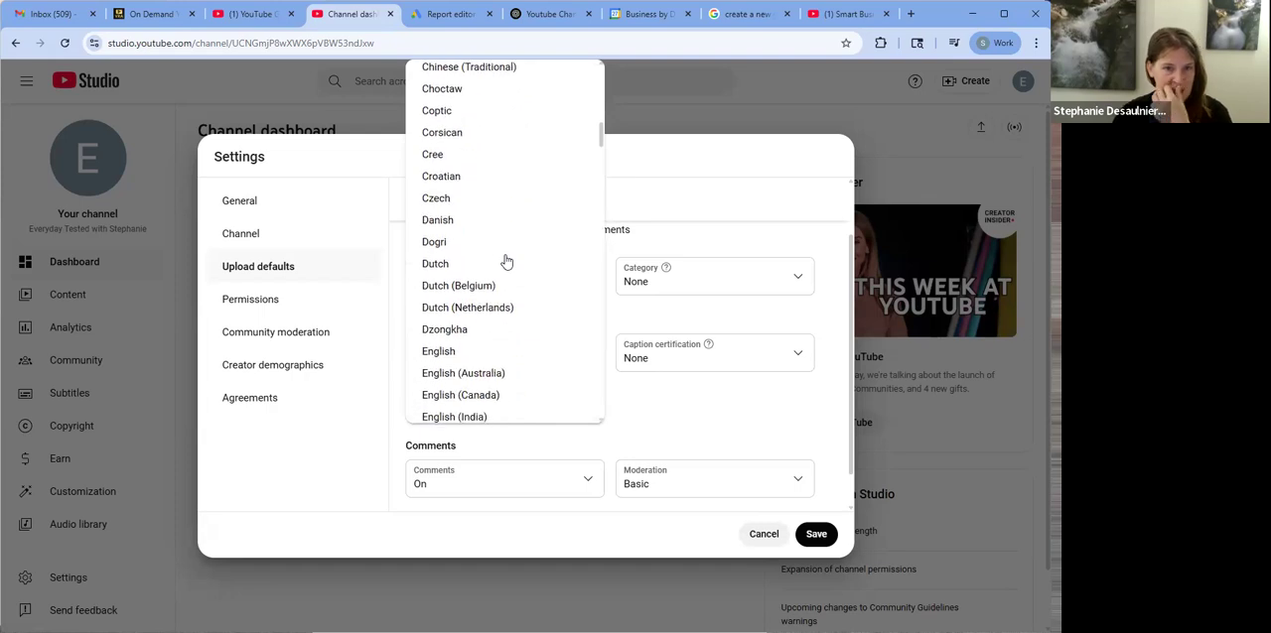
pyautogui.click(511, 278)
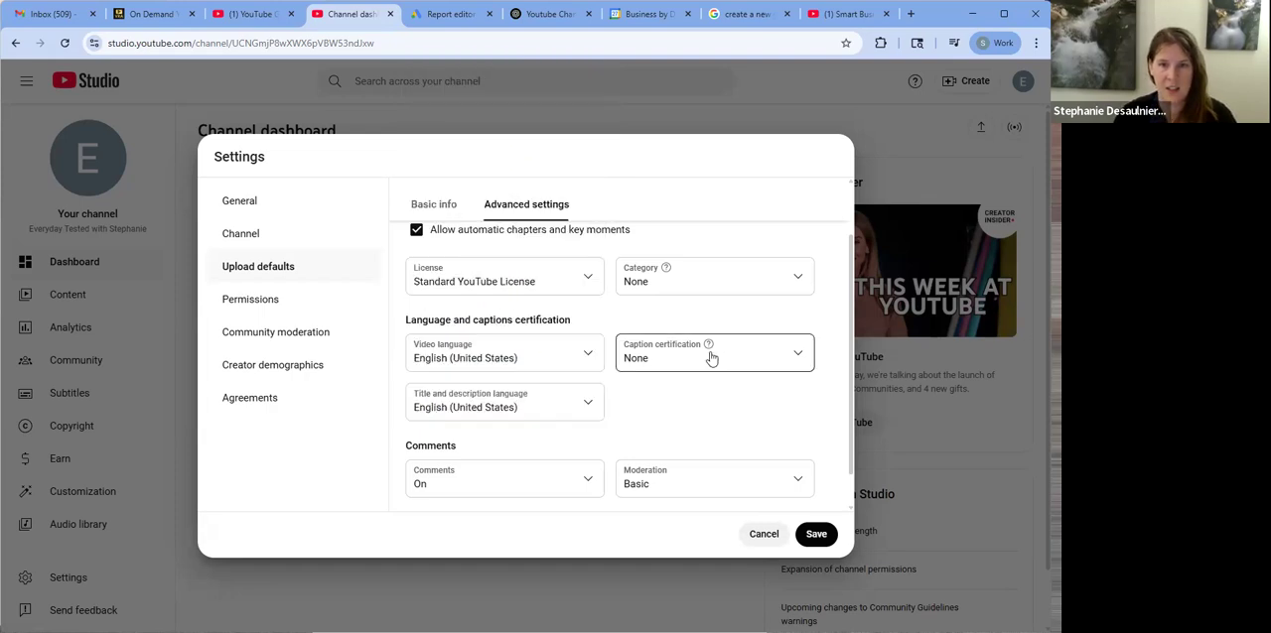
# Set the default caption certification to "This content has never aired on television in the U.S." and check the remaining comment defaults
pyautogui.click(710, 355)
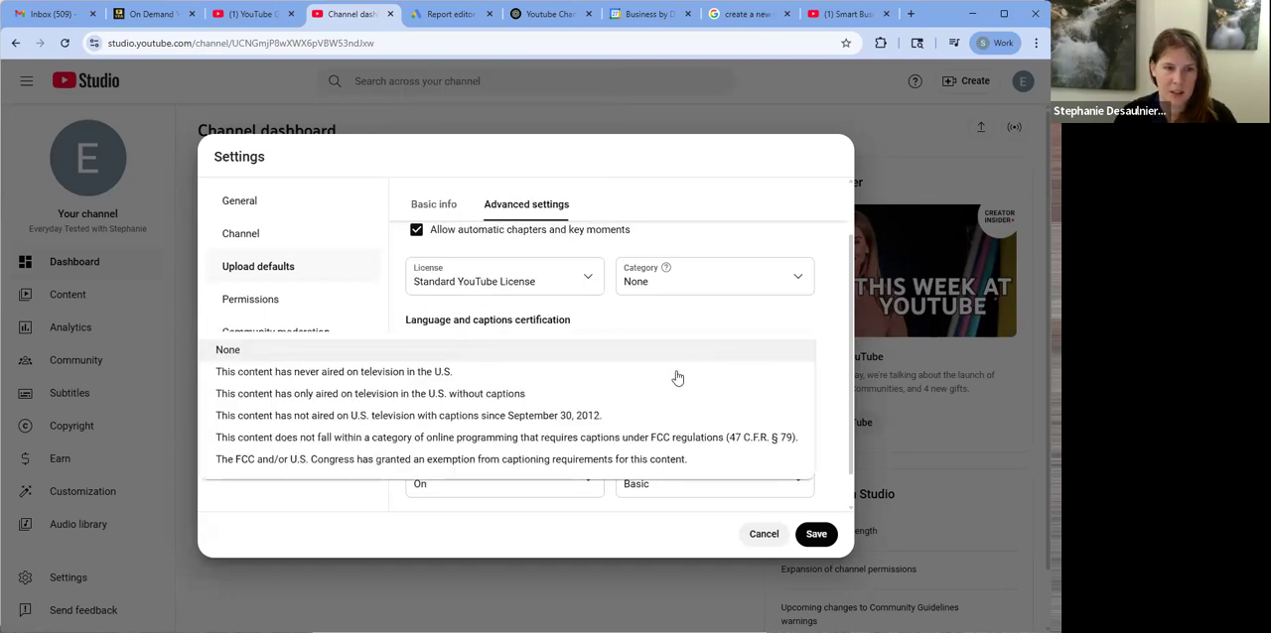
pyautogui.click(675, 373)
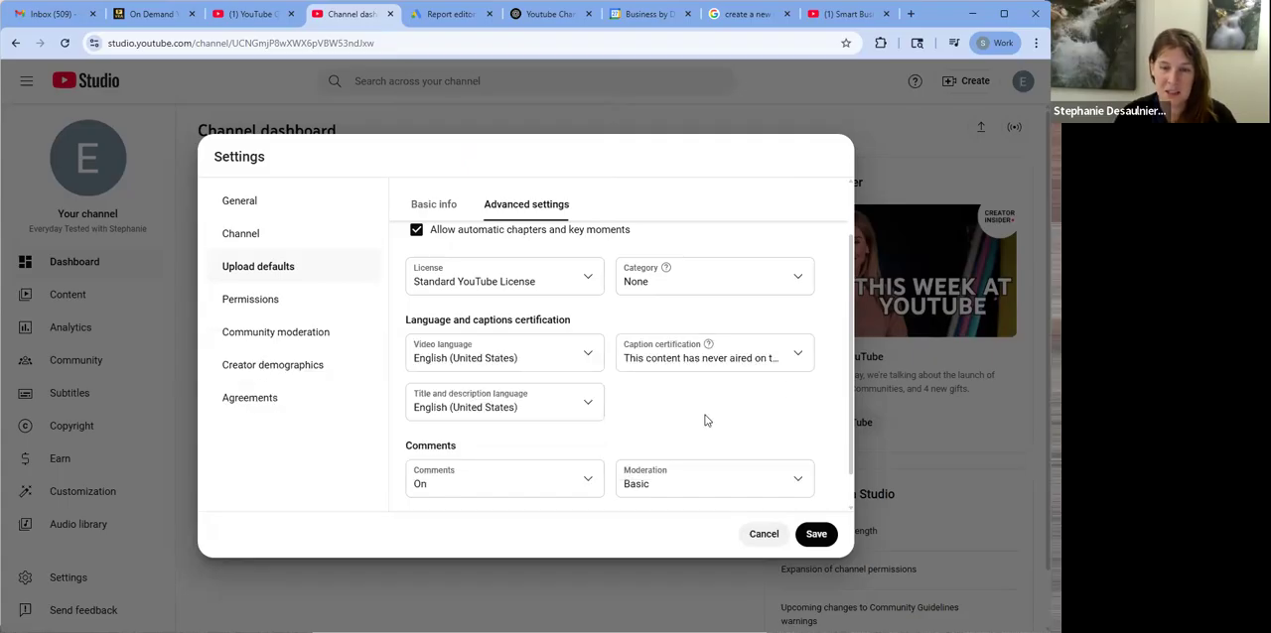
pyautogui.scroll(-1, 700, 397)
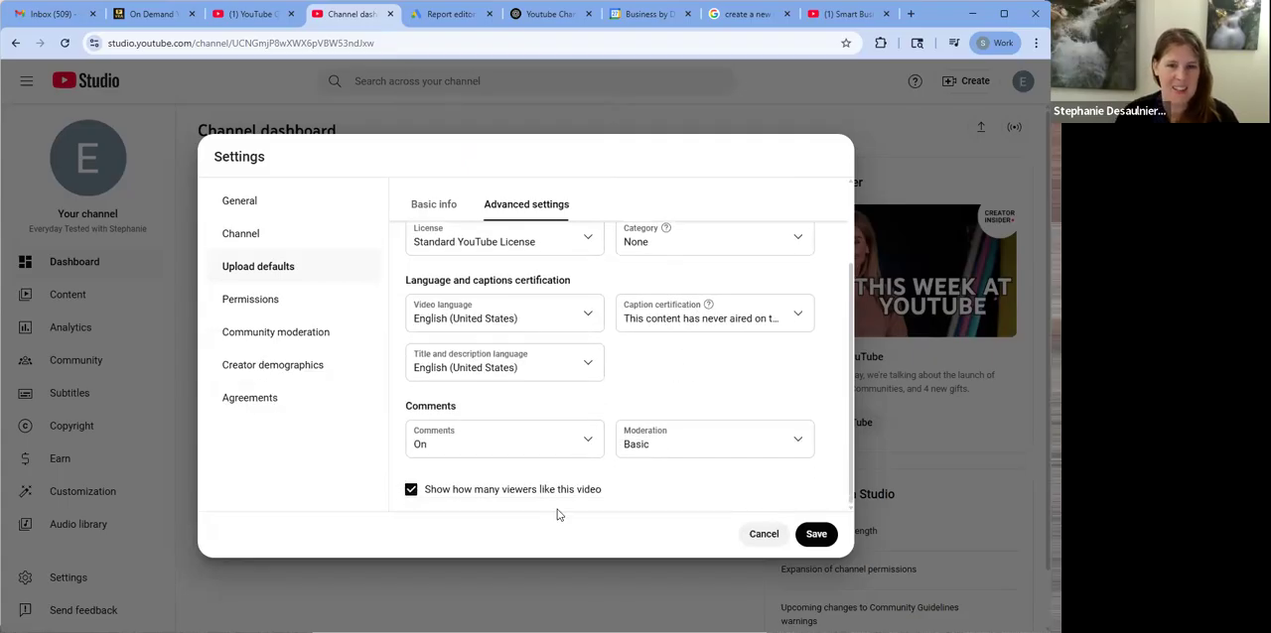
# Review the permissions, community moderation, creator demographics and agreements settings, and save the channel settings
pyautogui.click(264, 308)
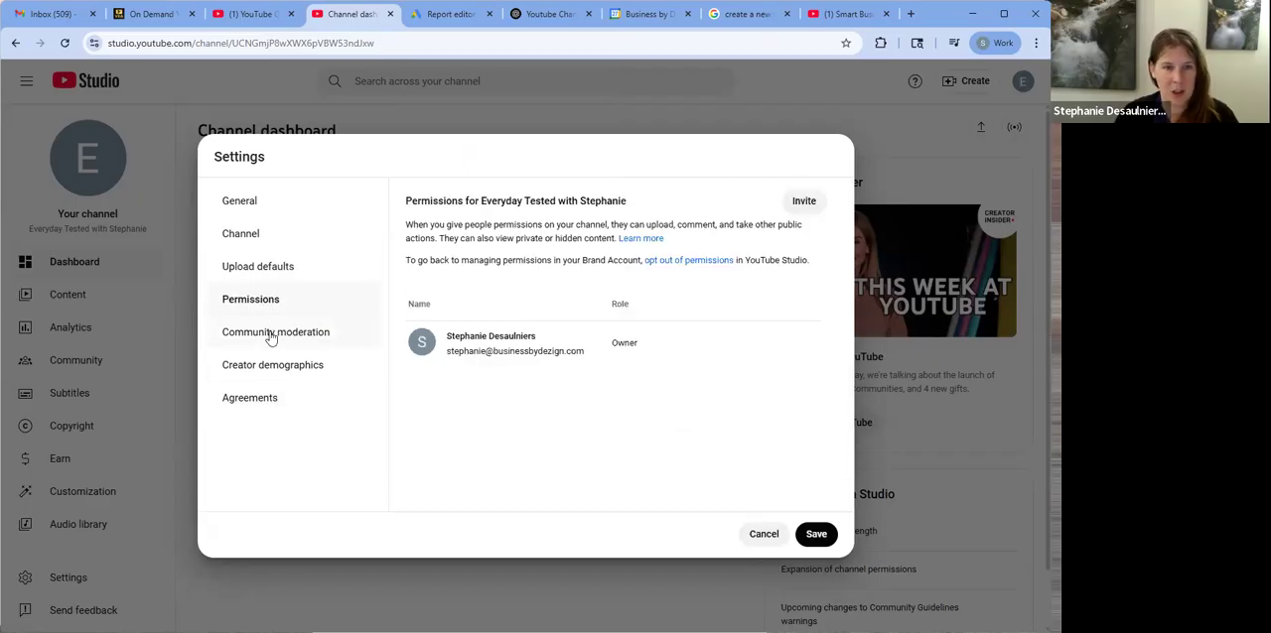
pyautogui.click(269, 333)
pyautogui.click(375, 311)
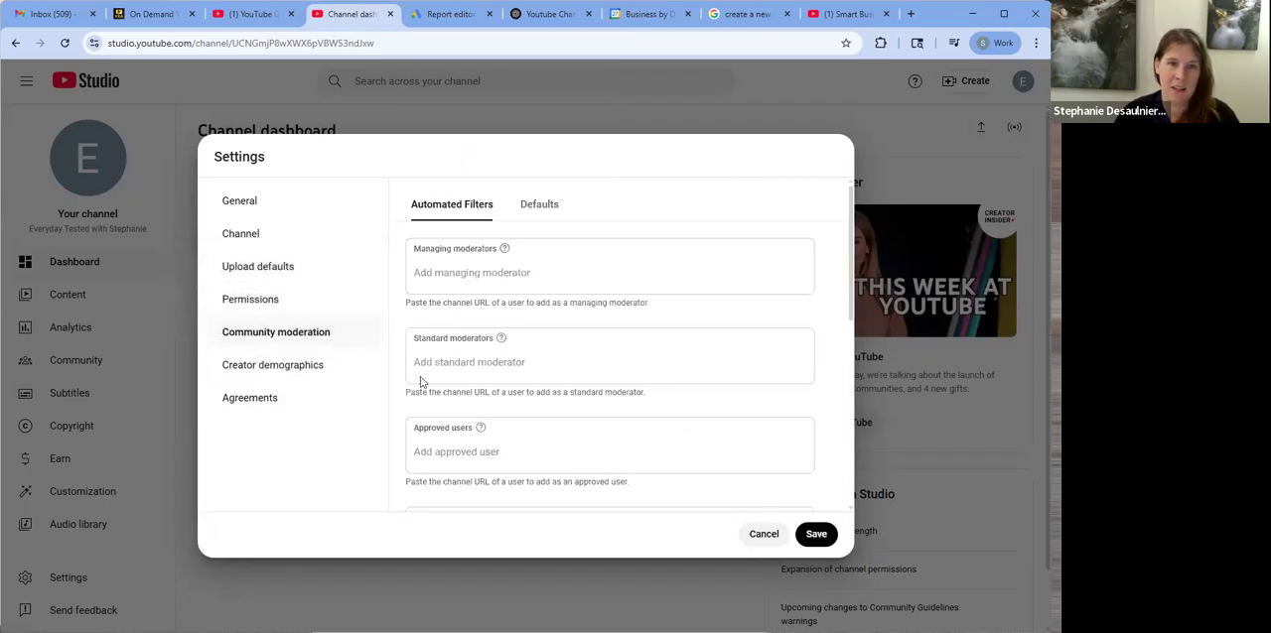
pyautogui.click(314, 375)
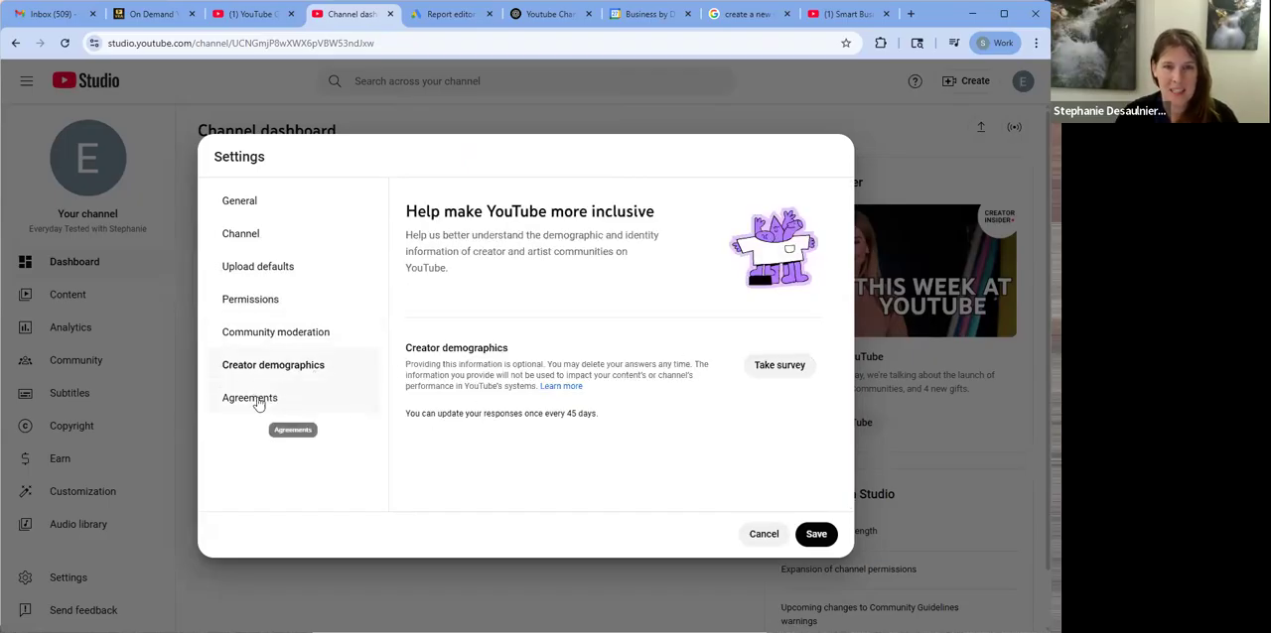
pyautogui.click(256, 399)
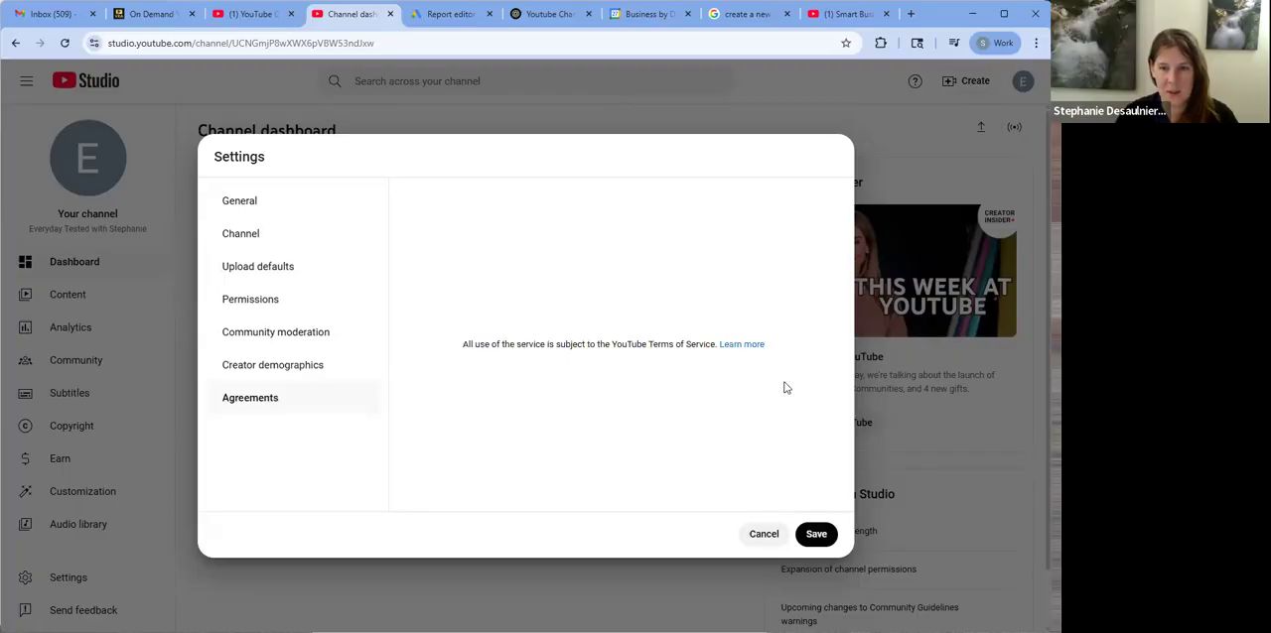
pyautogui.click(815, 533)
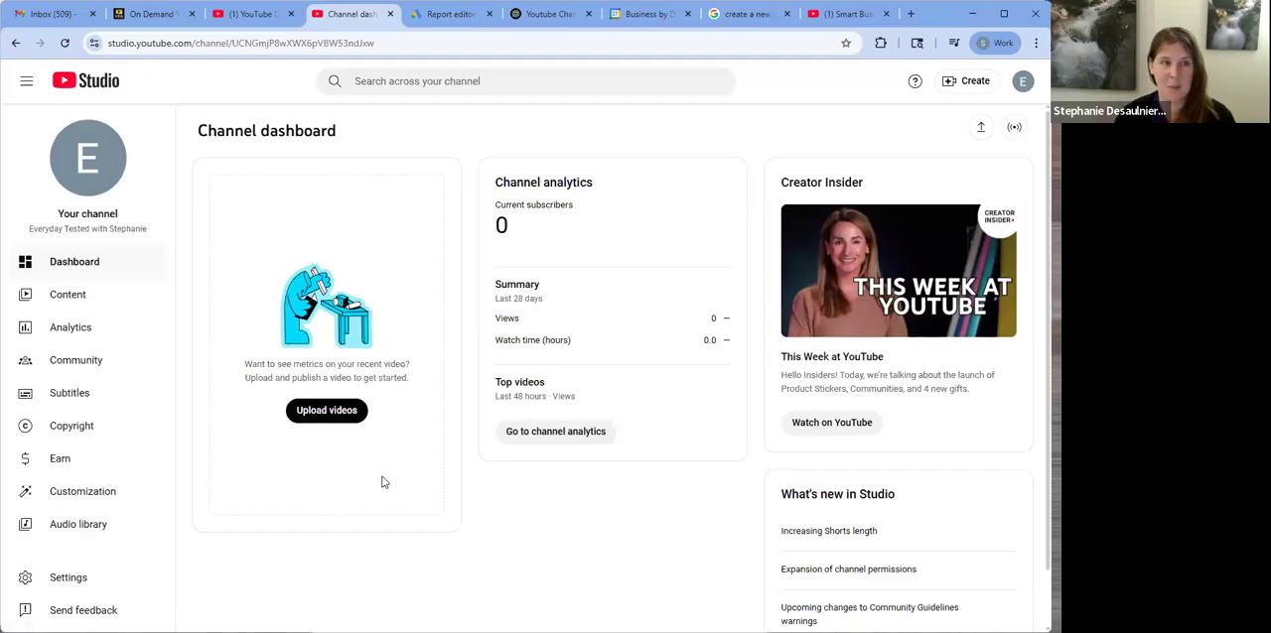
# Open the channel customization and examine the profile fields, from banner, picture, name and handle to description, channel URL, links and contact info
pyautogui.click(86, 490)
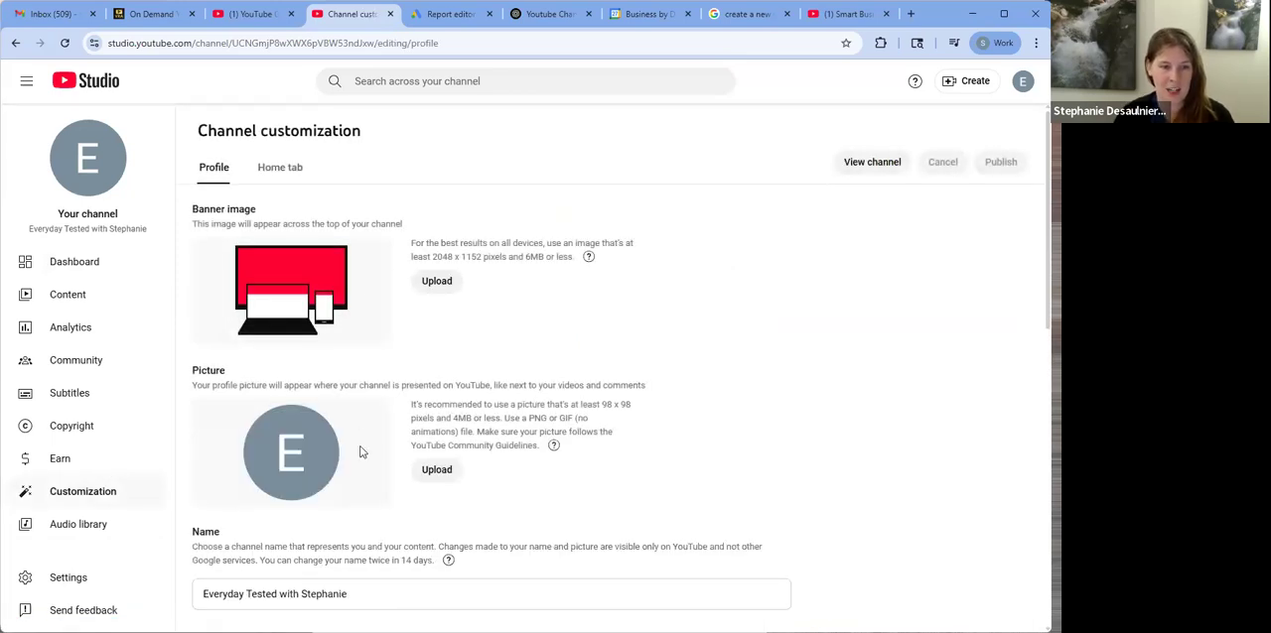
pyautogui.scroll(-2, 367, 417)
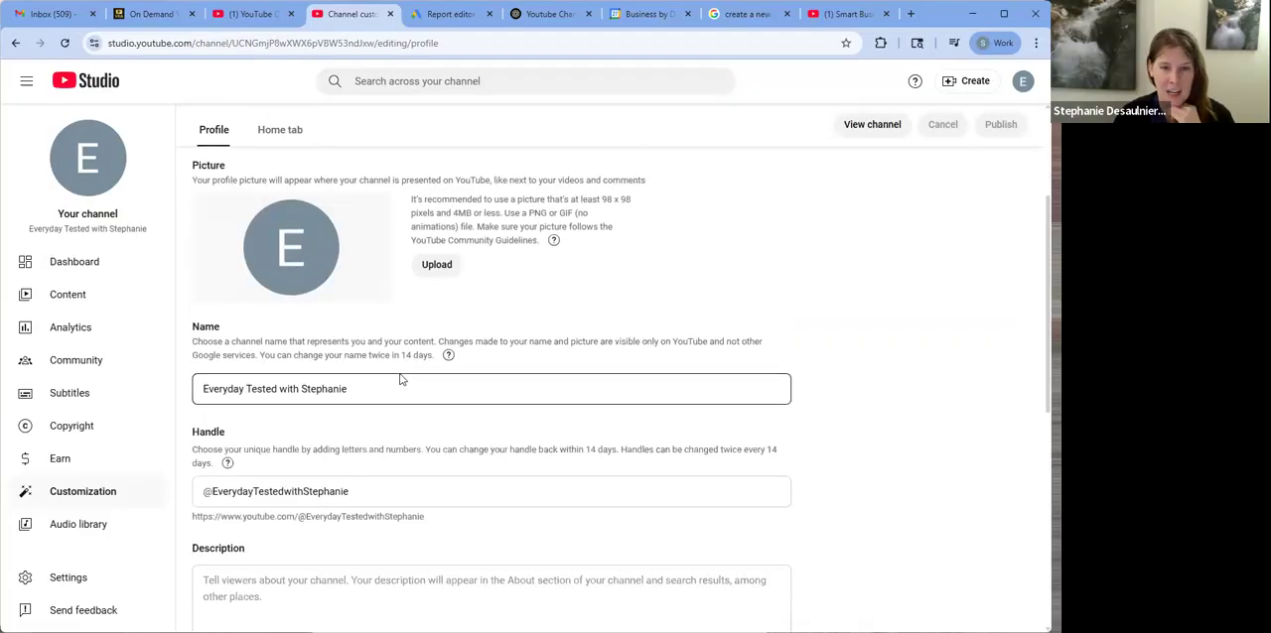
pyautogui.scroll(-1, 406, 417)
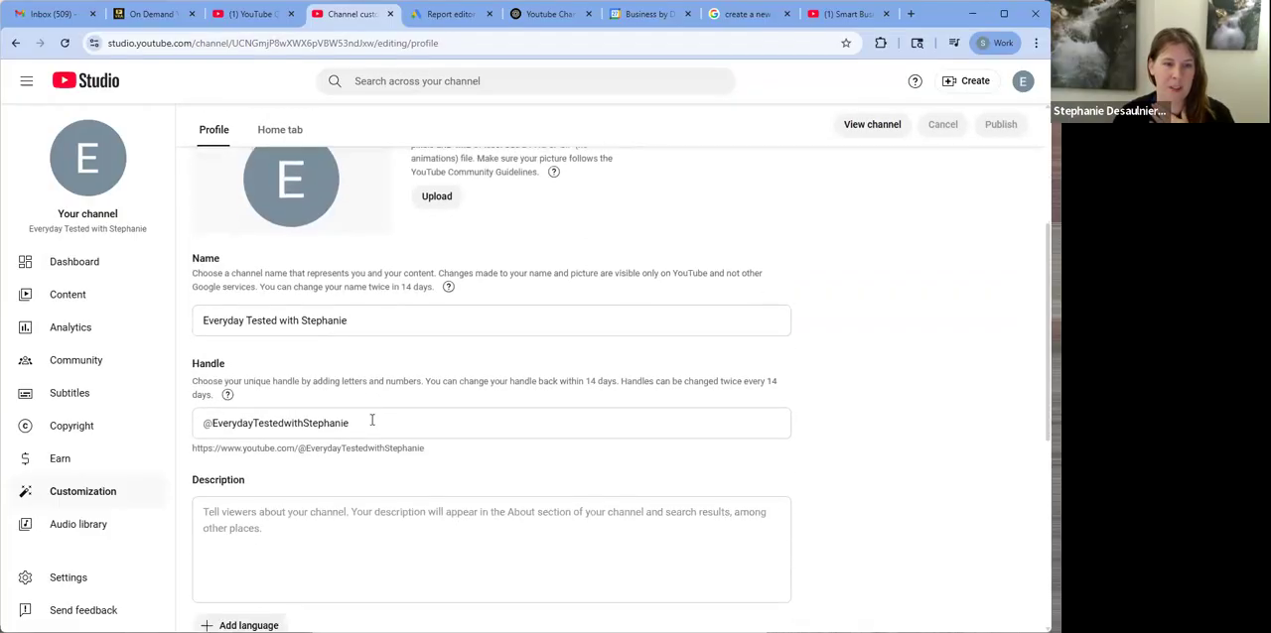
pyautogui.scroll(-3, 337, 397)
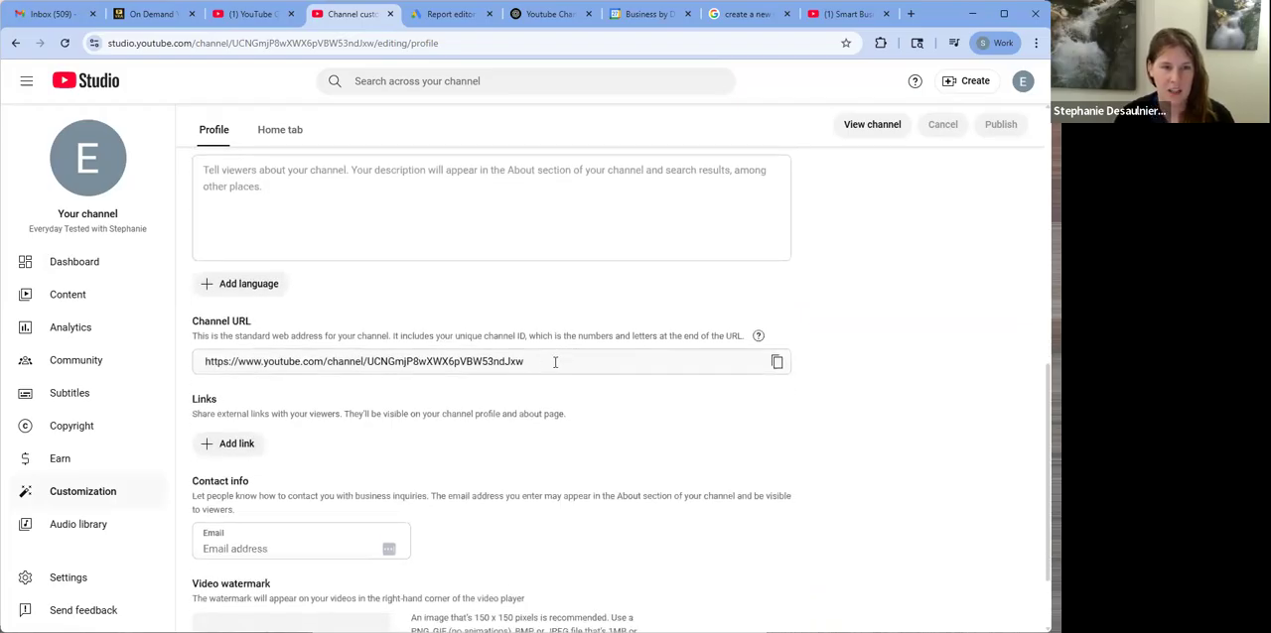
pyautogui.moveTo(758, 337)
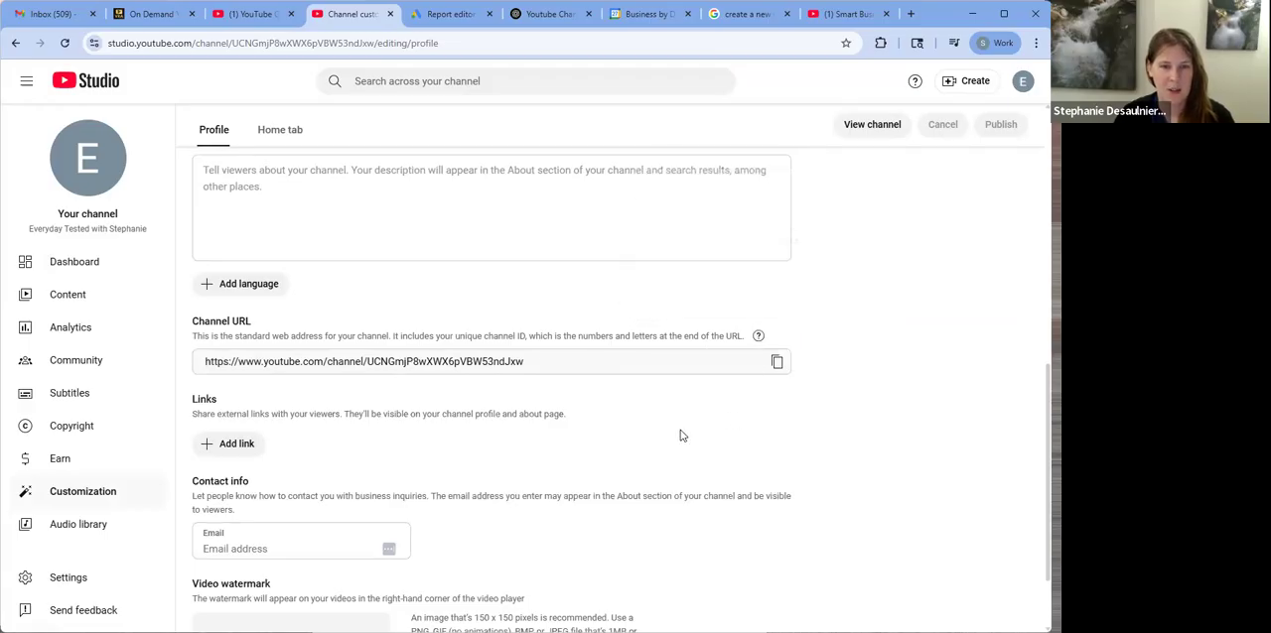
pyautogui.scroll(-1, 681, 436)
pyautogui.scroll(1, 681, 430)
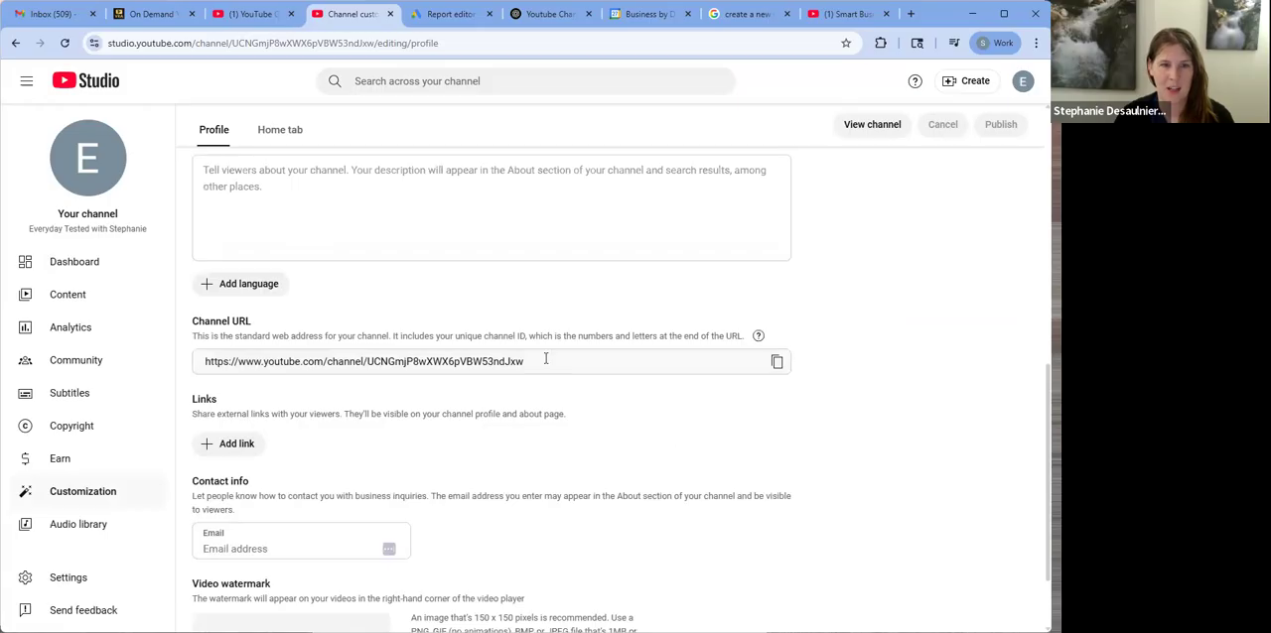
pyautogui.scroll(2, 626, 469)
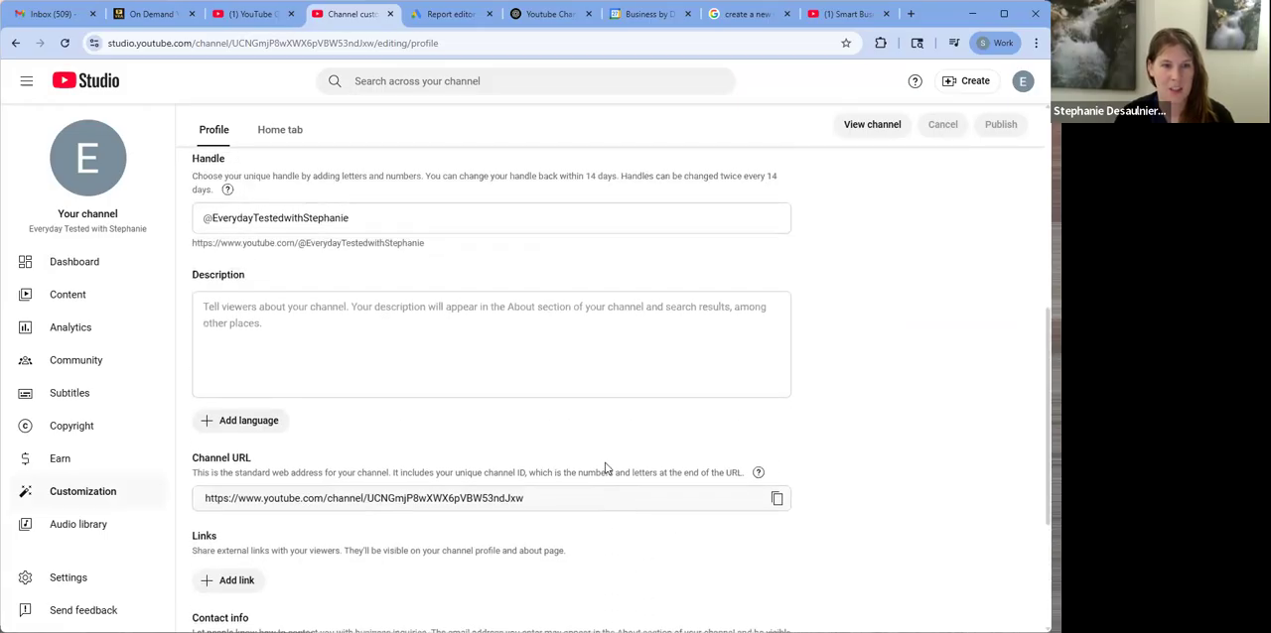
pyautogui.scroll(3, 607, 469)
pyautogui.scroll(4, 596, 457)
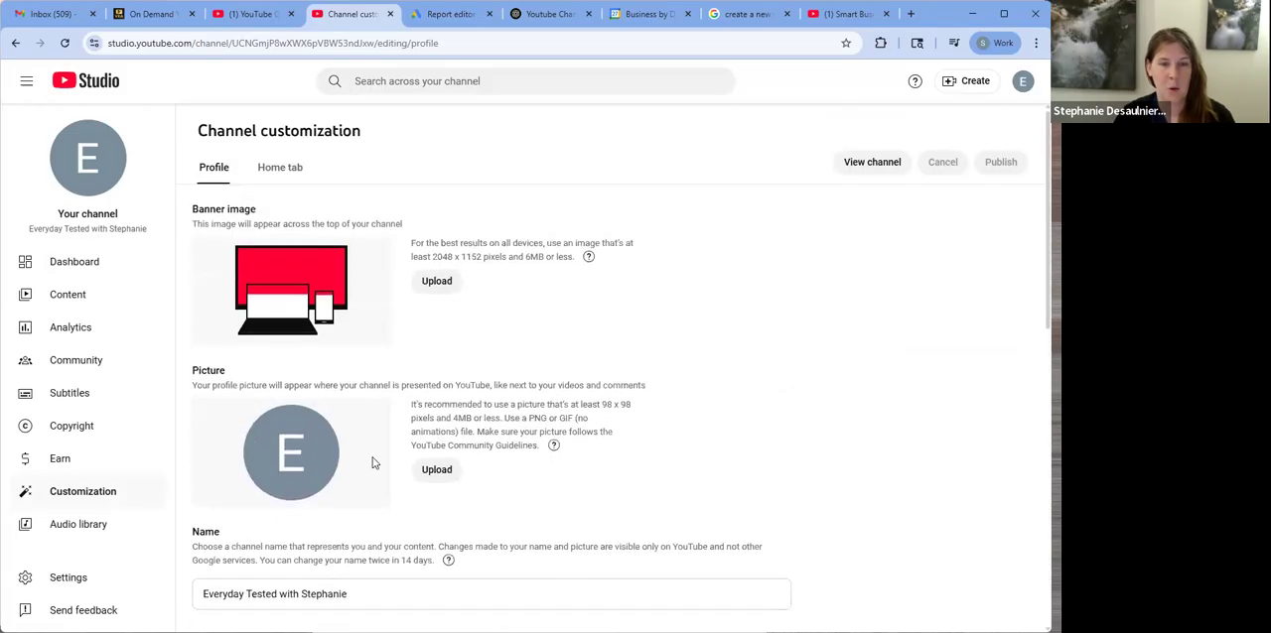
pyautogui.click(427, 471)
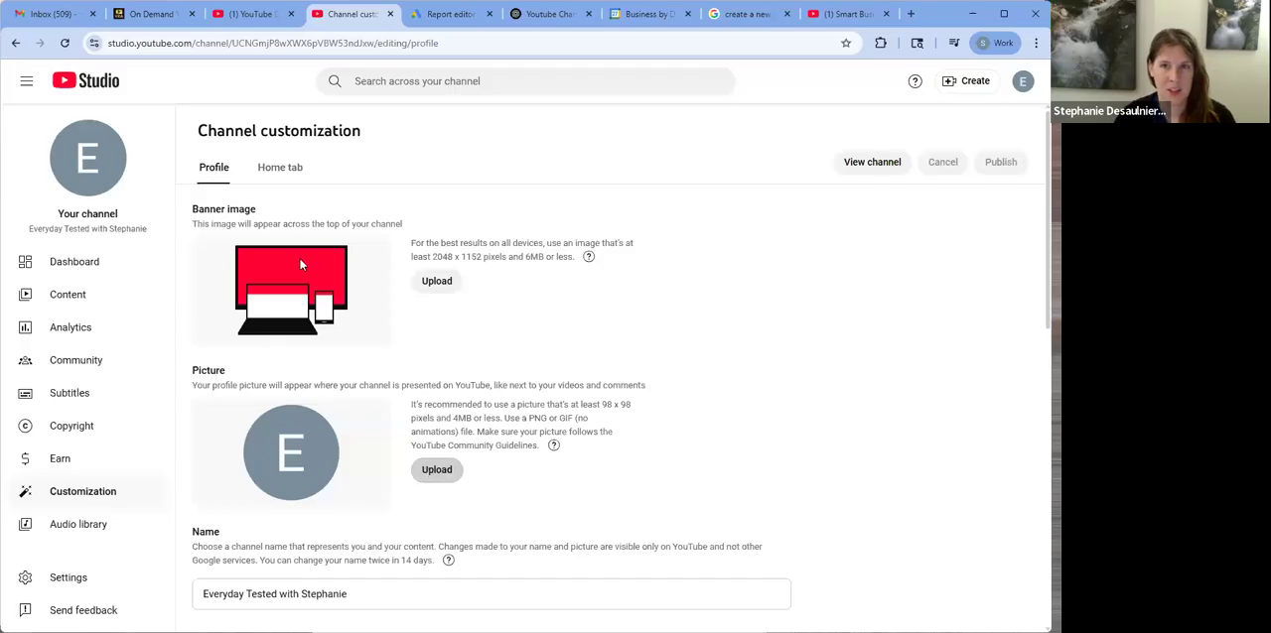
pyautogui.click(58, 225)
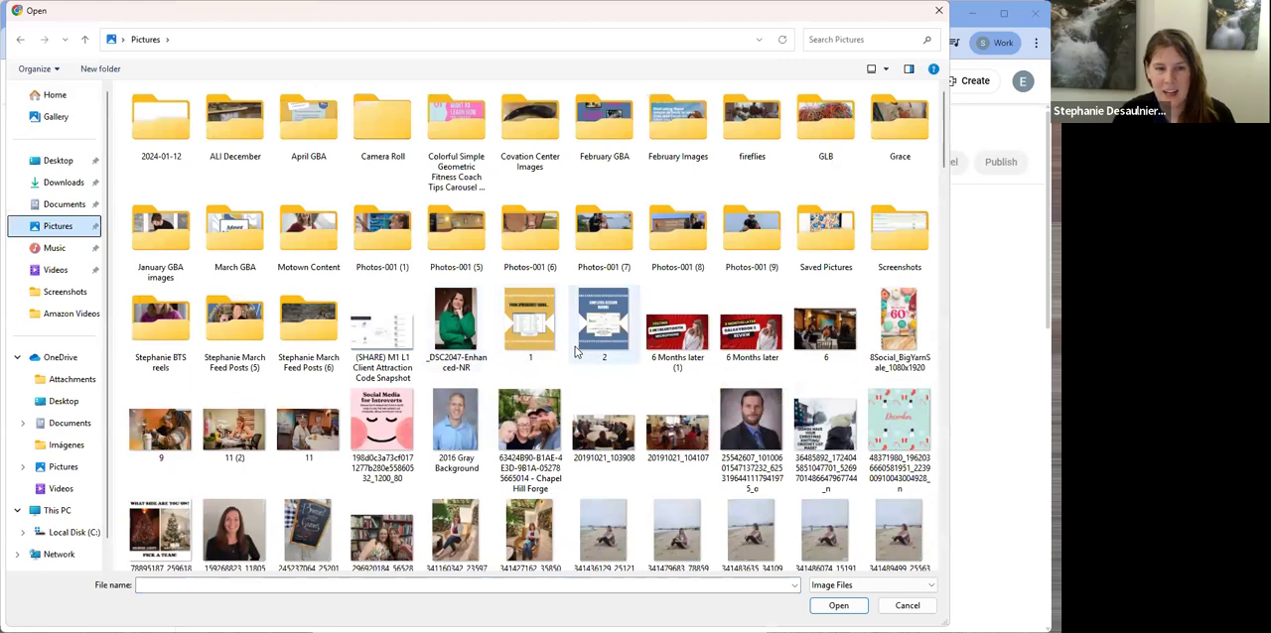
pyautogui.scroll(-3, 574, 353)
pyautogui.scroll(-15, 574, 354)
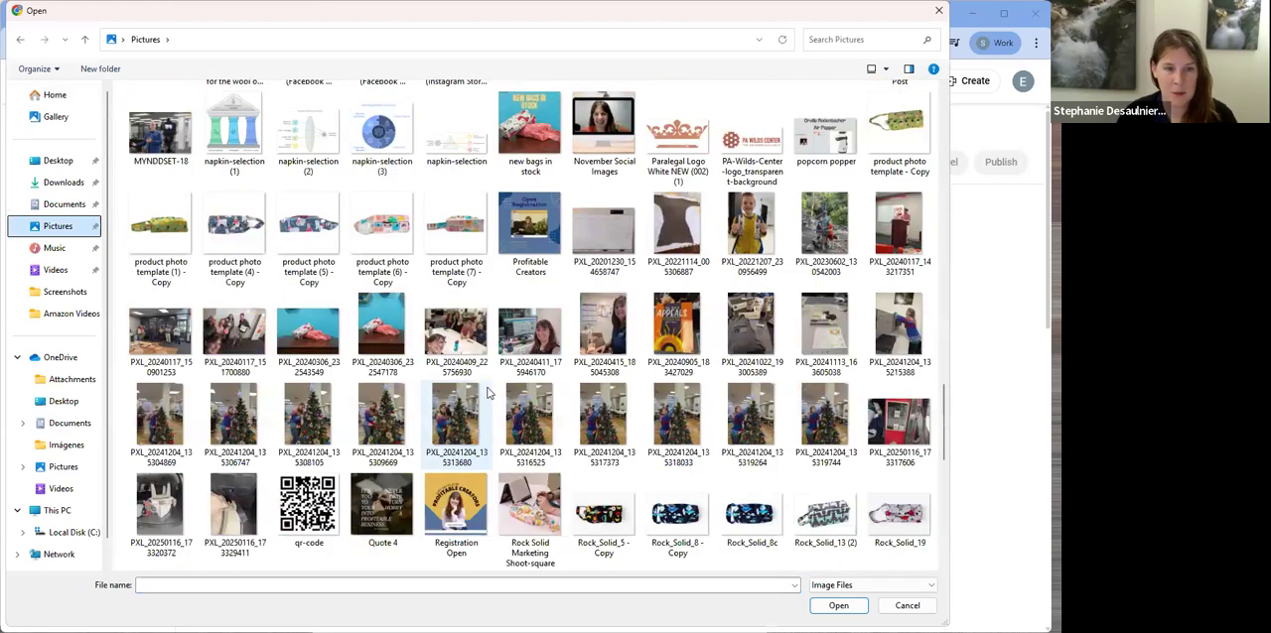
pyautogui.scroll(-10, 490, 402)
pyautogui.scroll(6, 494, 418)
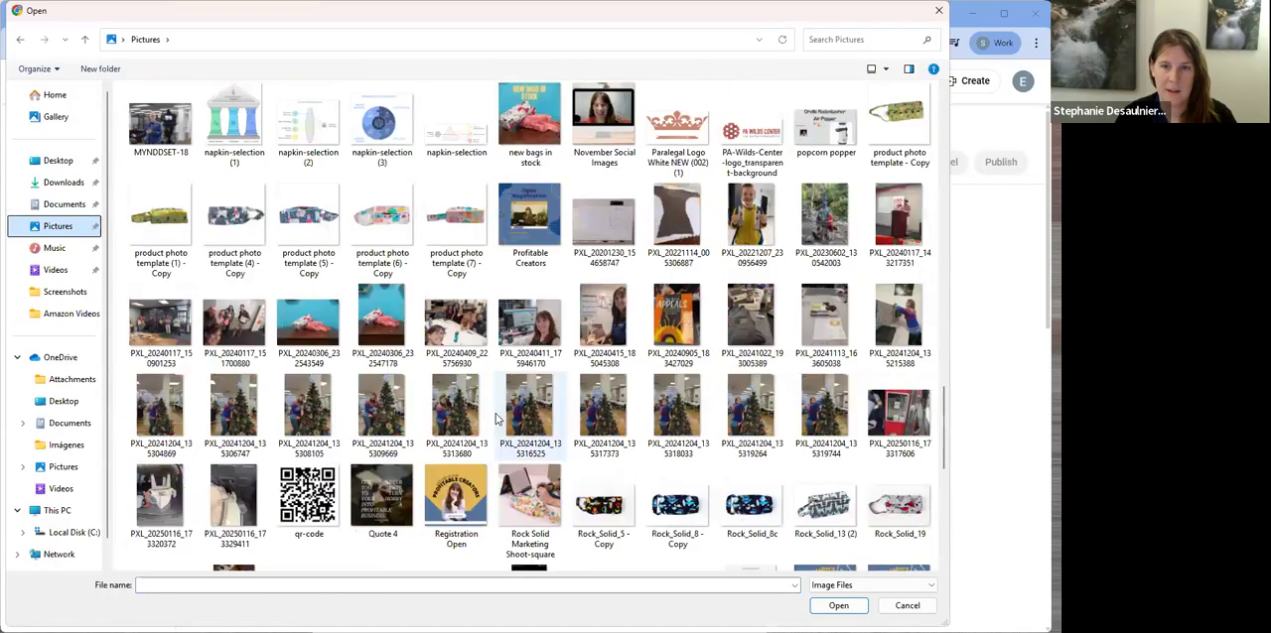
pyautogui.scroll(5, 496, 418)
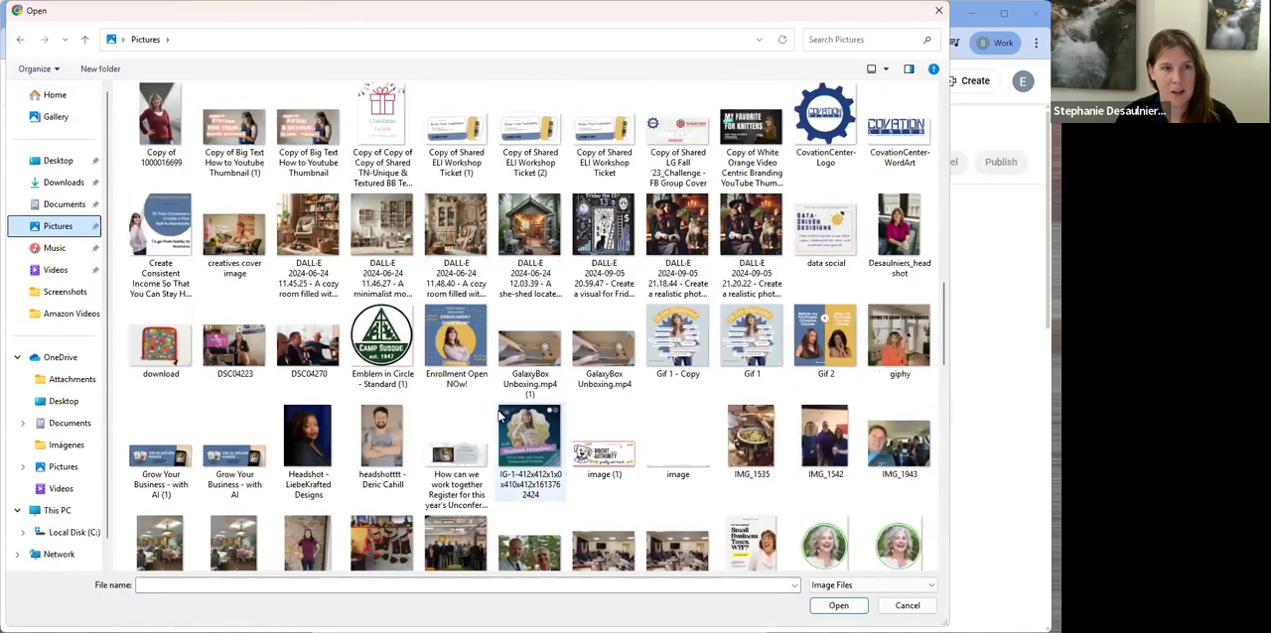
pyautogui.scroll(3, 498, 417)
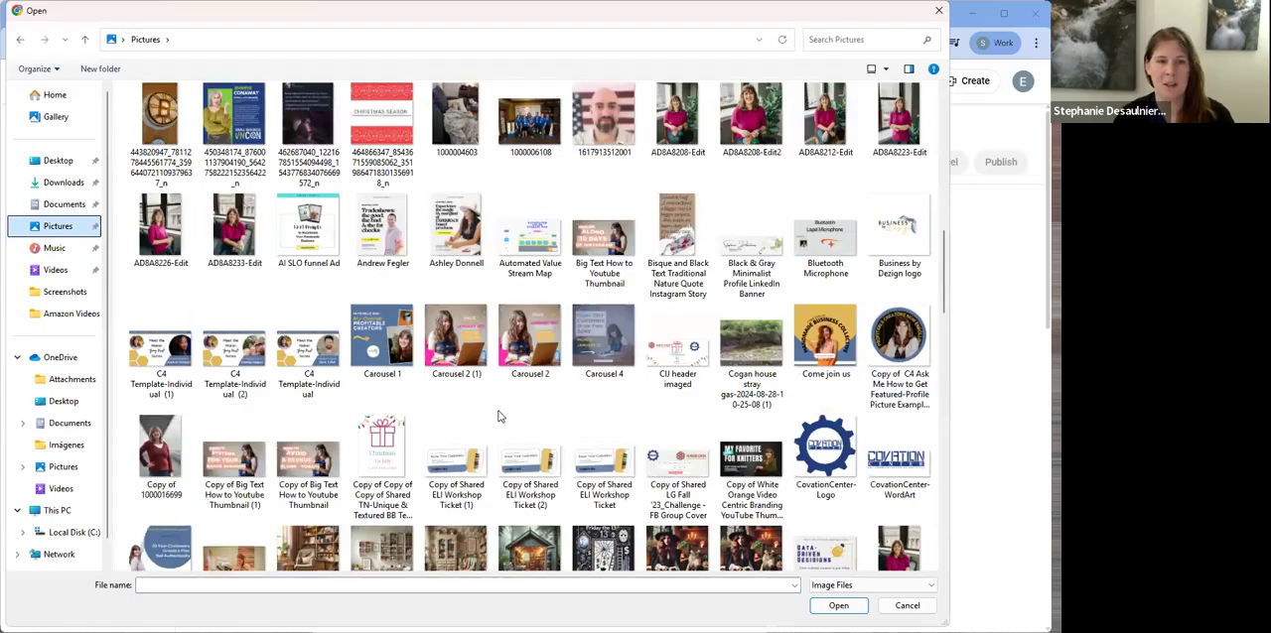
pyautogui.scroll(3, 501, 415)
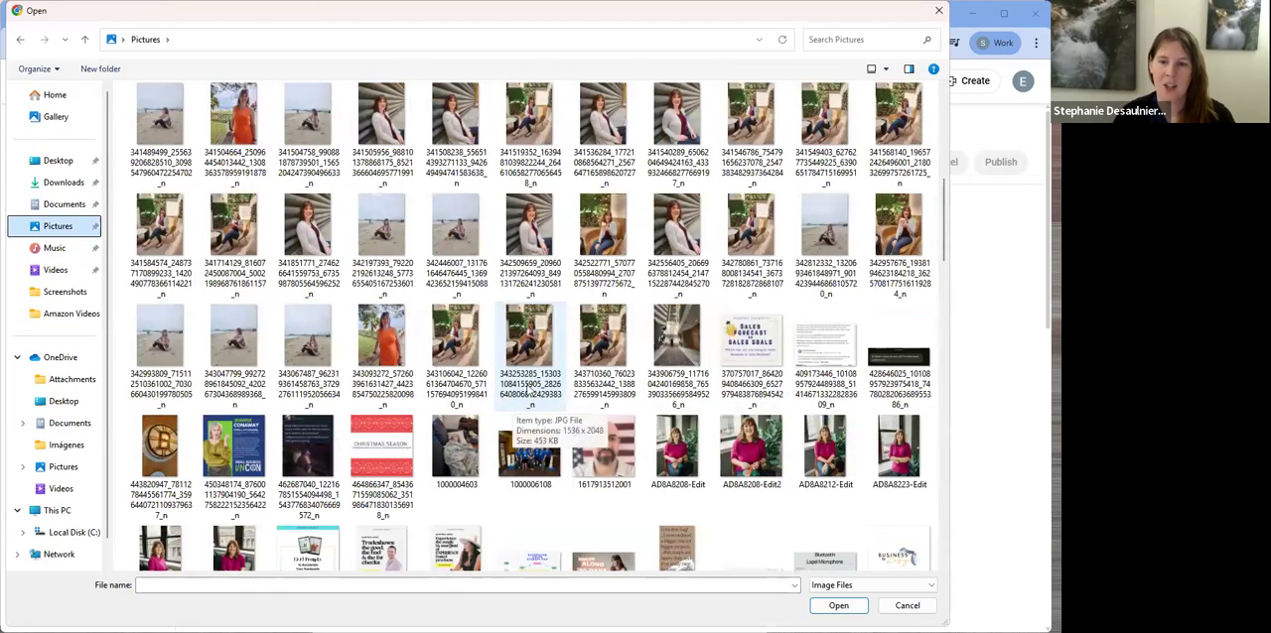
pyautogui.scroll(3, 523, 390)
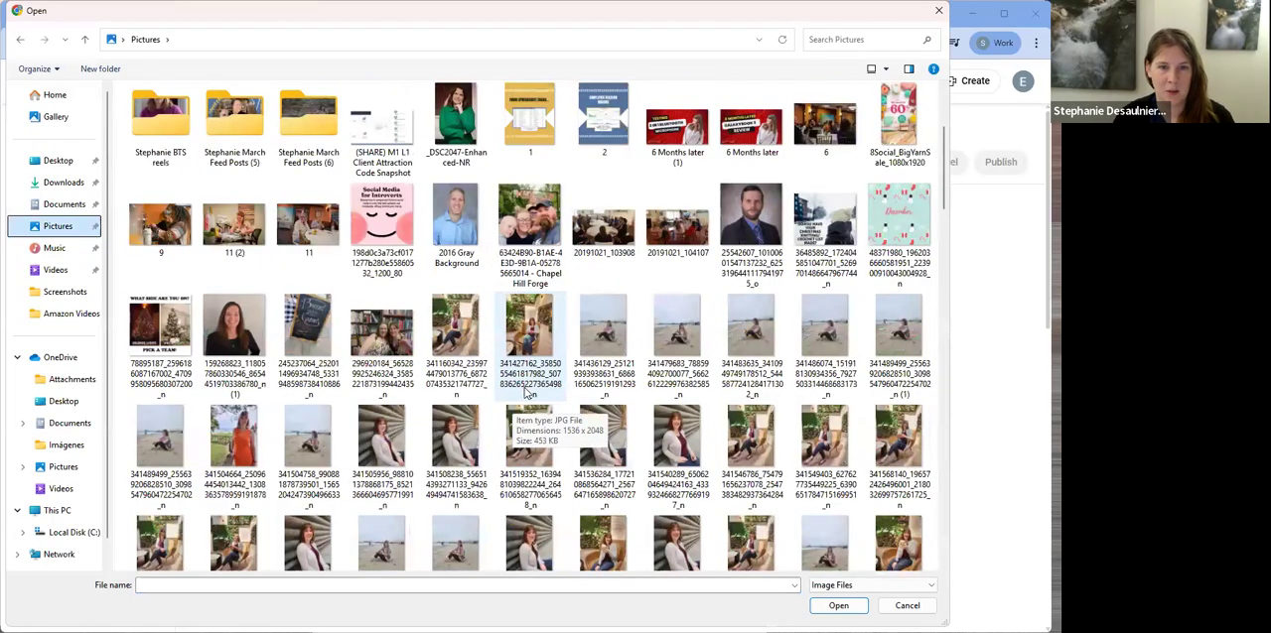
pyautogui.scroll(3, 529, 394)
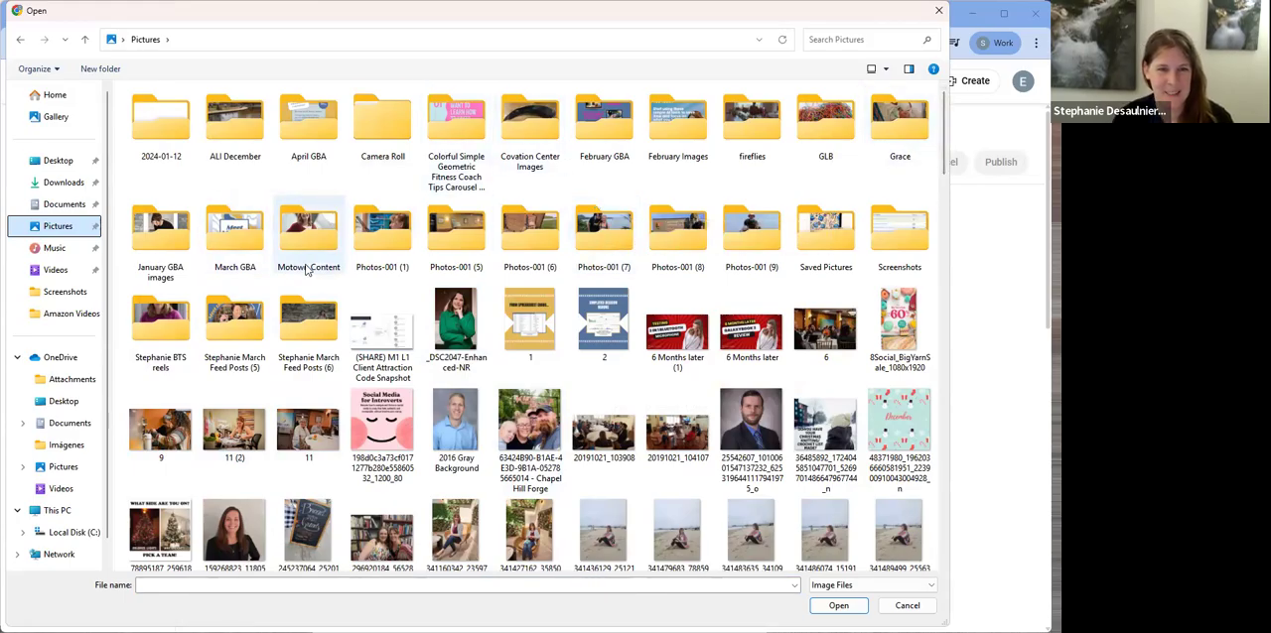
pyautogui.scroll(-3, 529, 360)
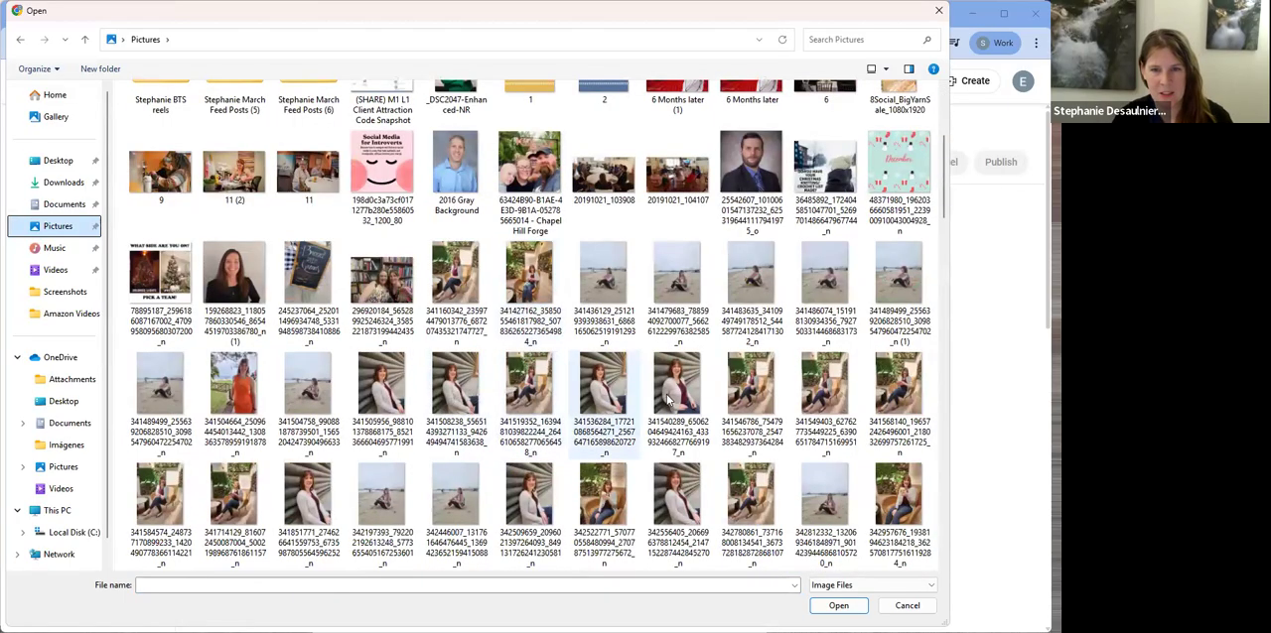
pyautogui.click(607, 509)
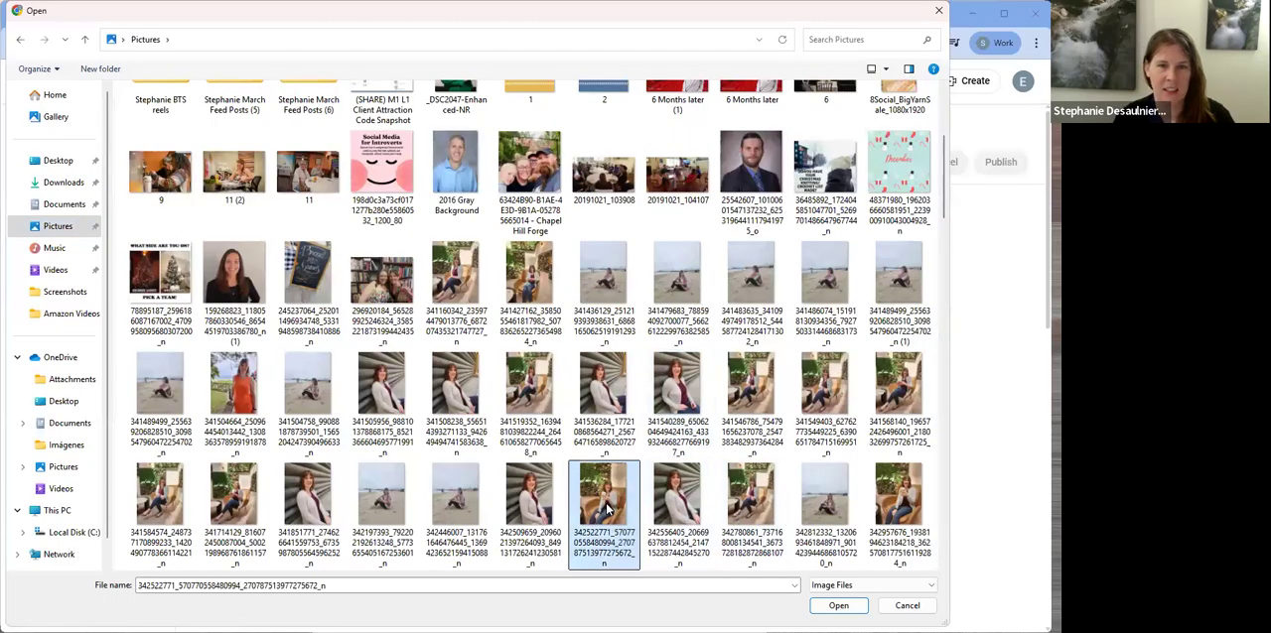
pyautogui.doubleClick(608, 509)
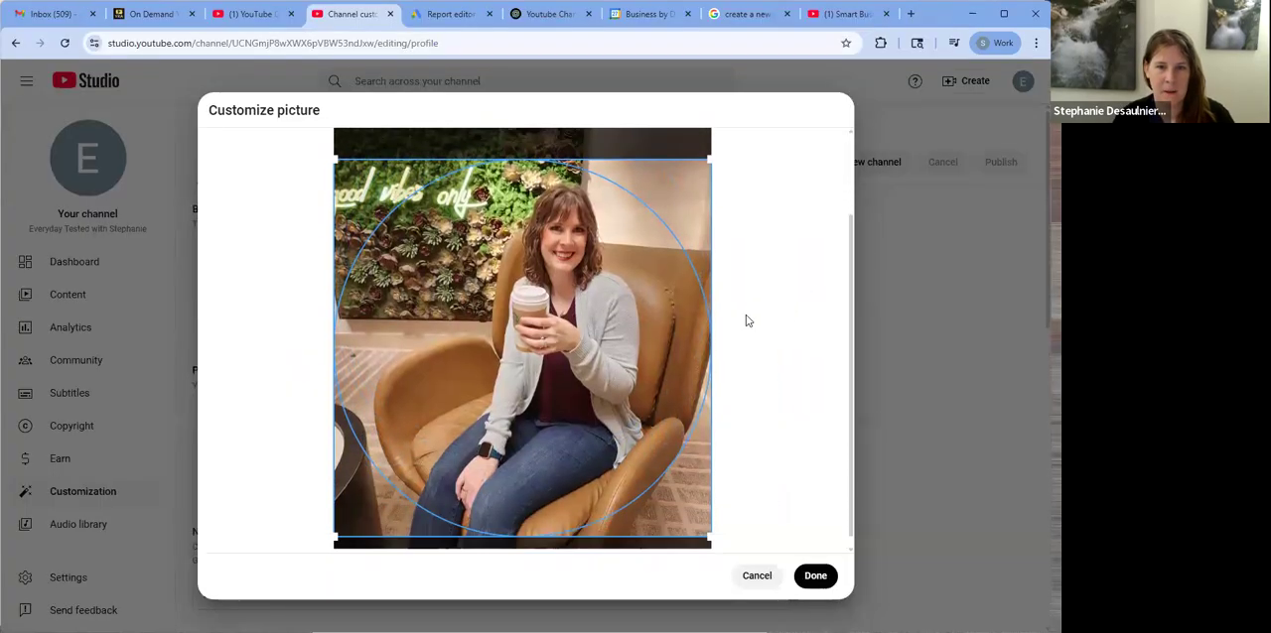
# Crop the profile picture to the woman's head and upper body with the coffee cup, and accept the crop
pyautogui.scroll(-1, 748, 320)
pyautogui.moveTo(587, 360); pyautogui.dragTo(586, 366)
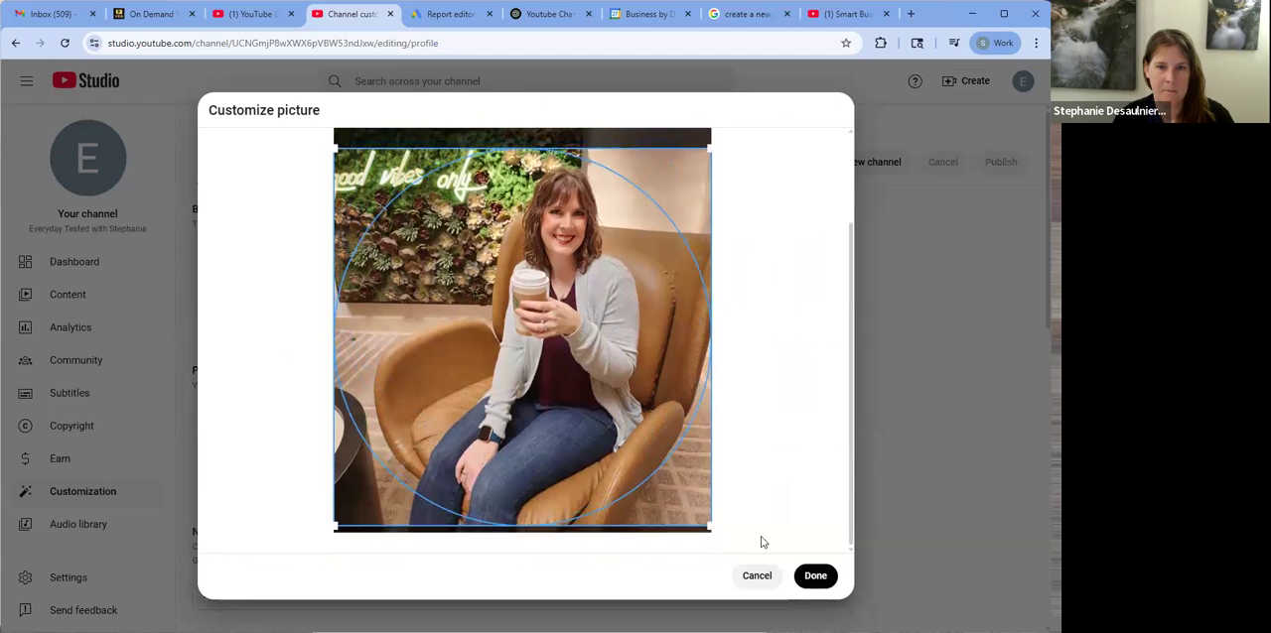
pyautogui.moveTo(709, 528); pyautogui.dragTo(557, 369)
pyautogui.moveTo(534, 294); pyautogui.dragTo(650, 303)
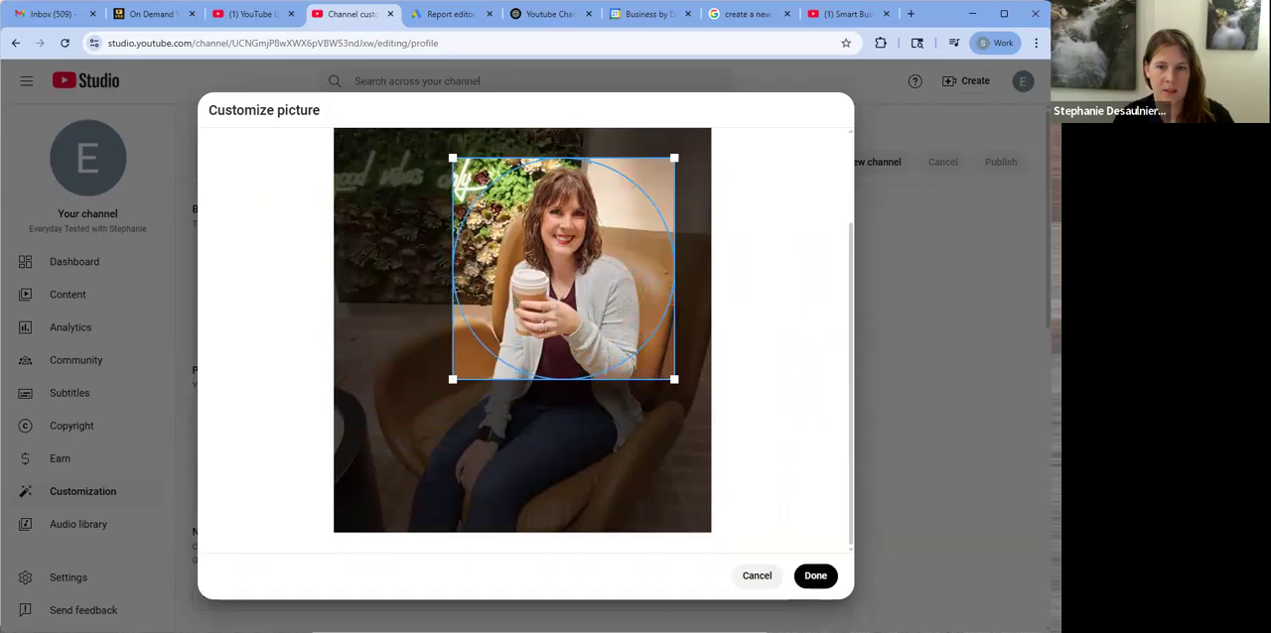
pyautogui.click(814, 576)
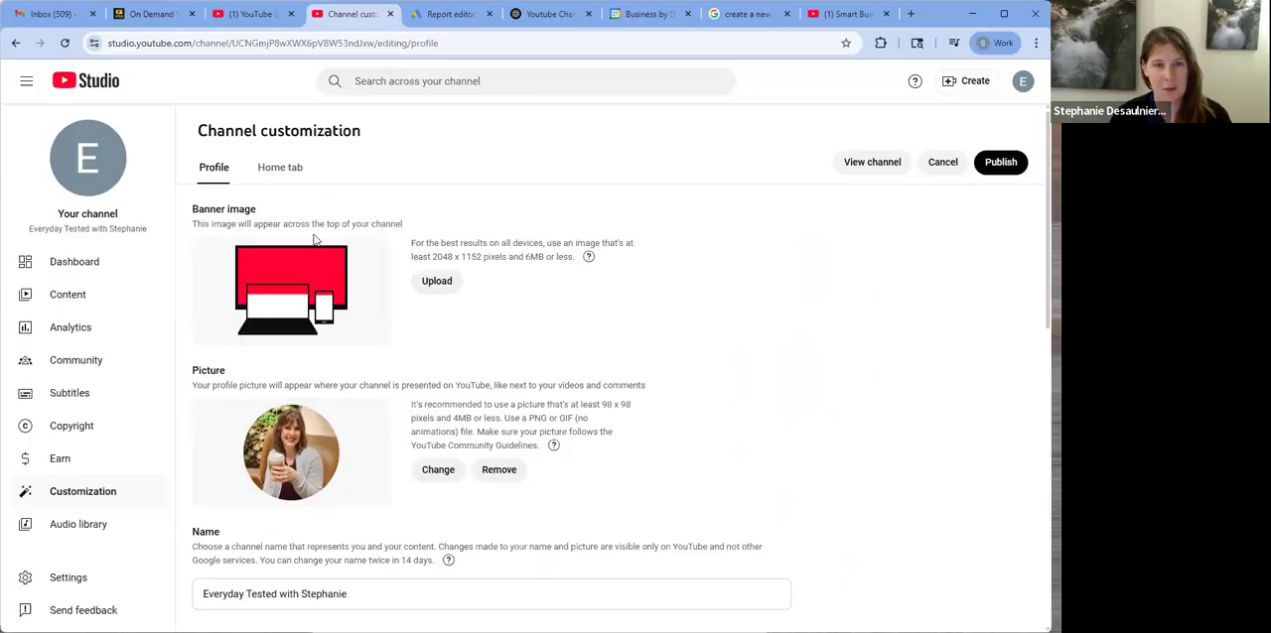
# Fill in the channel description with a welcome text about testing tools for everyday life and business, including reviews, honest thoughts and side-by-side comparisons
pyautogui.scroll(-2, 347, 260)
pyautogui.scroll(-4, 384, 327)
pyautogui.click(328, 337)
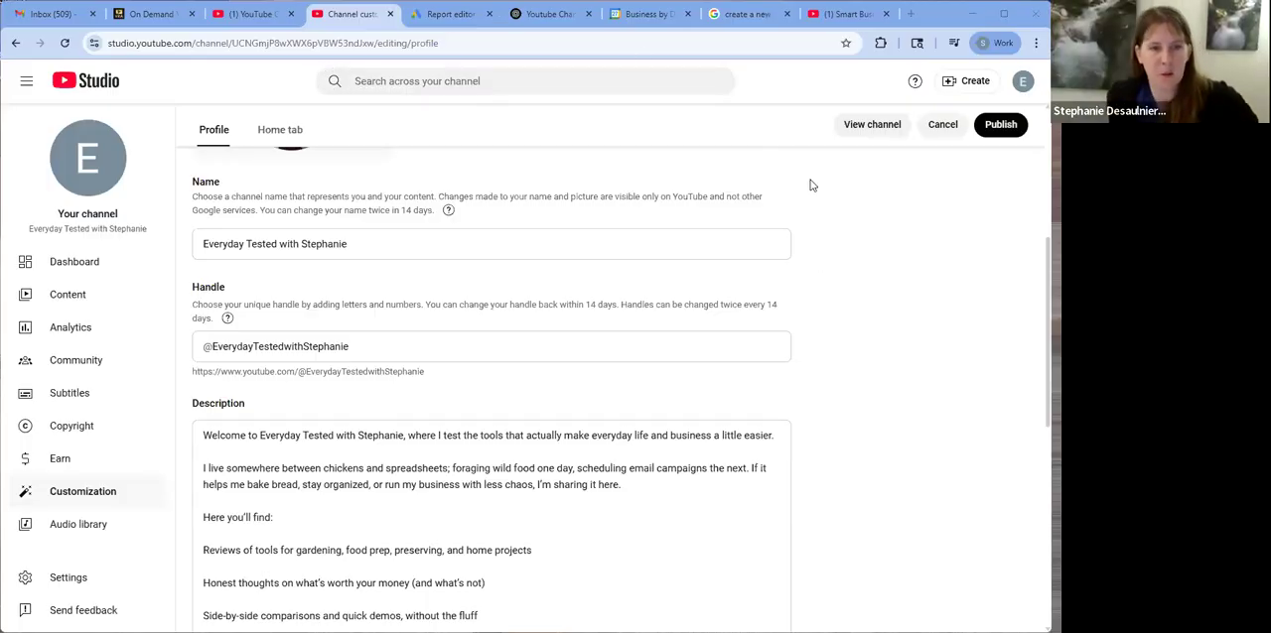
# Review the channel description and copy the Amazon storefront URL from its last line
pyautogui.scroll(-2, 845, 327)
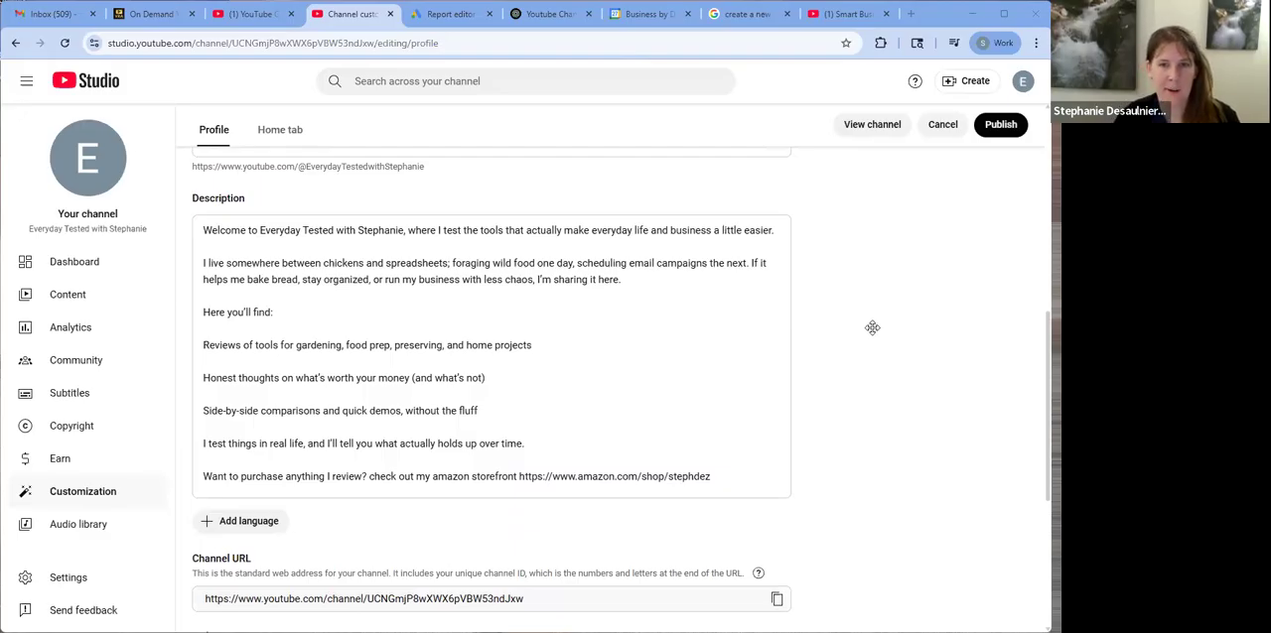
pyautogui.click(379, 240)
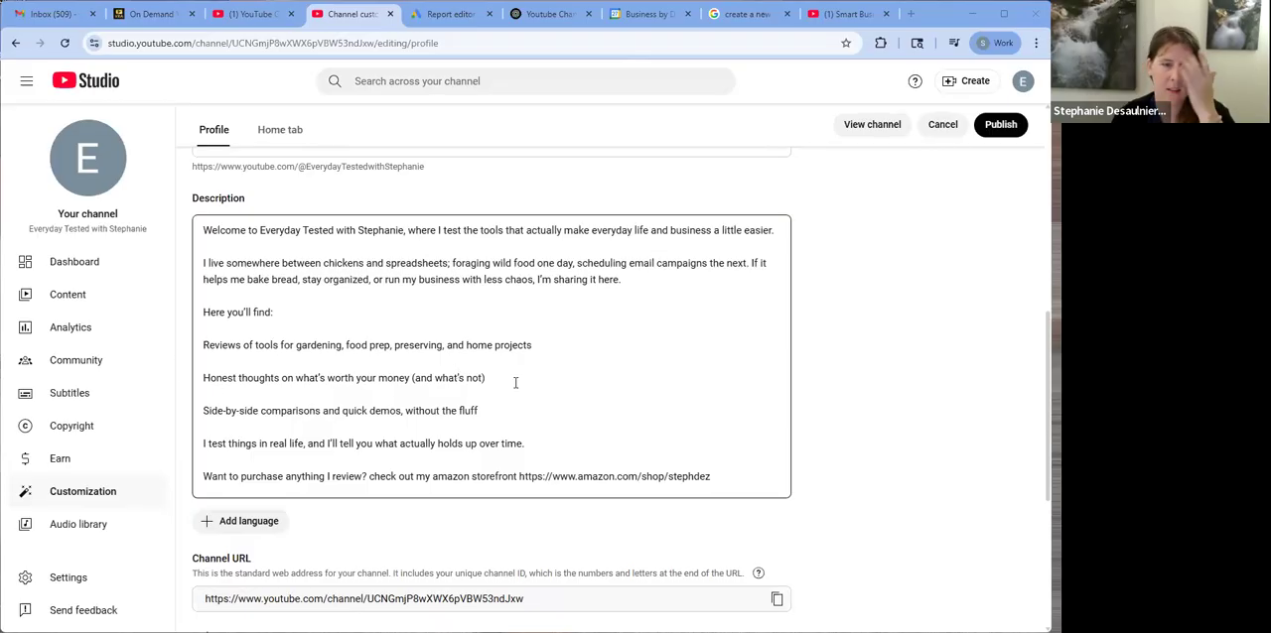
pyautogui.scroll(-1, 511, 379)
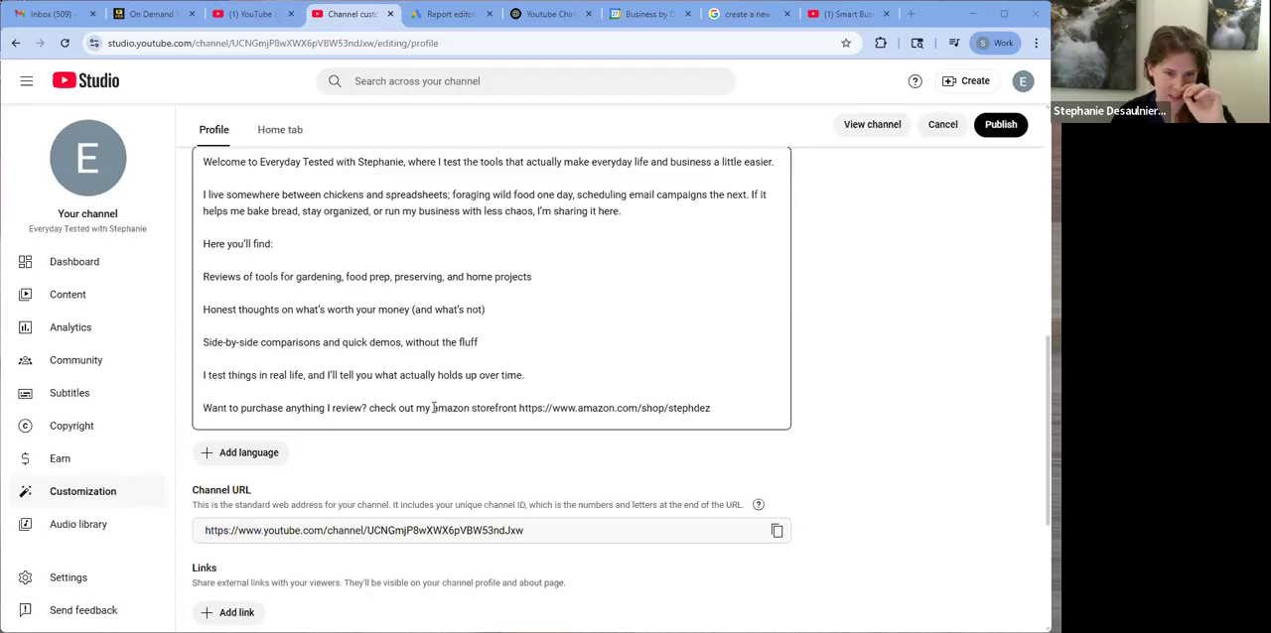
pyautogui.click(879, 345)
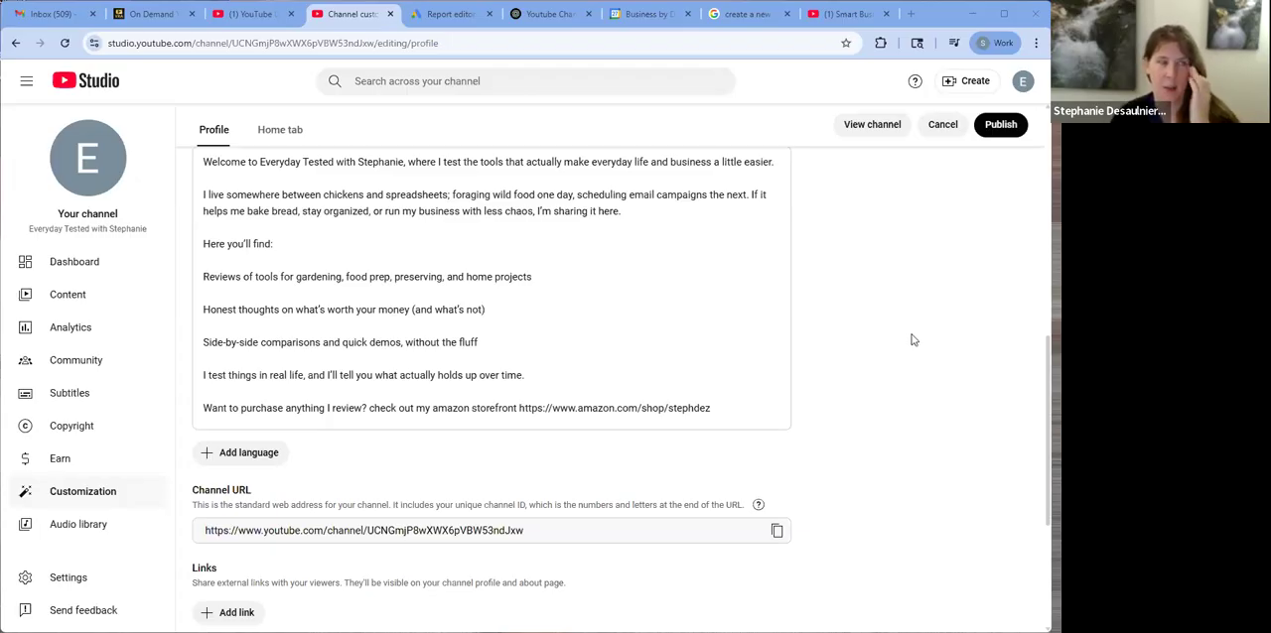
pyautogui.scroll(-3, 889, 328)
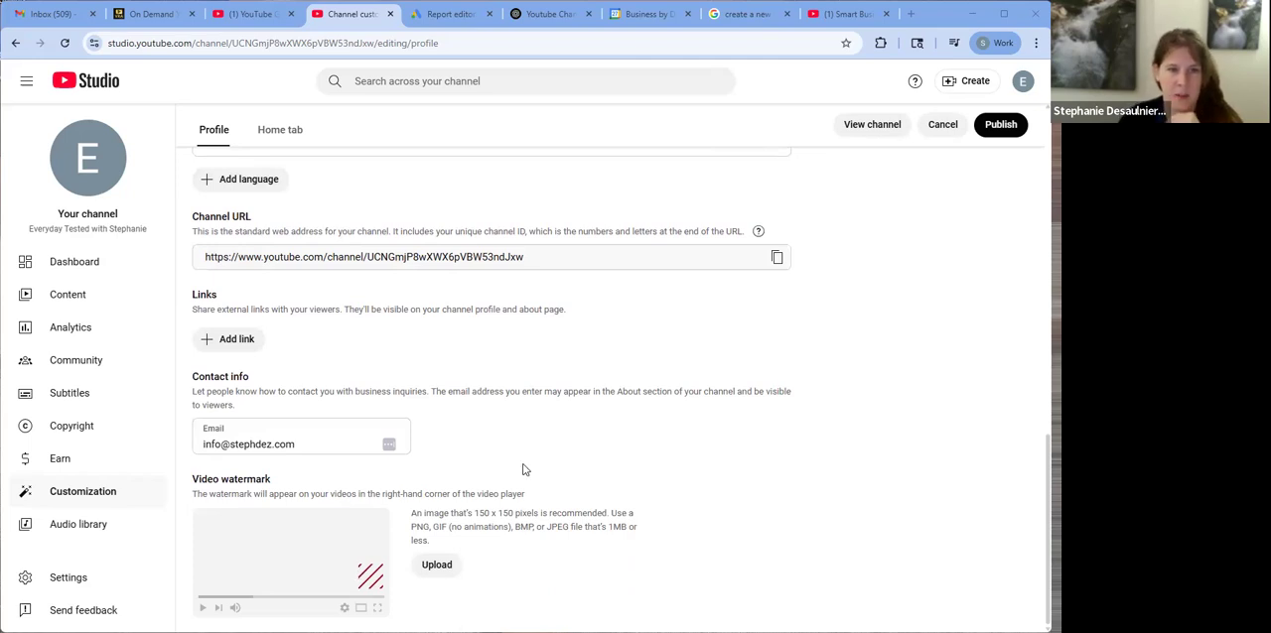
pyautogui.click(241, 345)
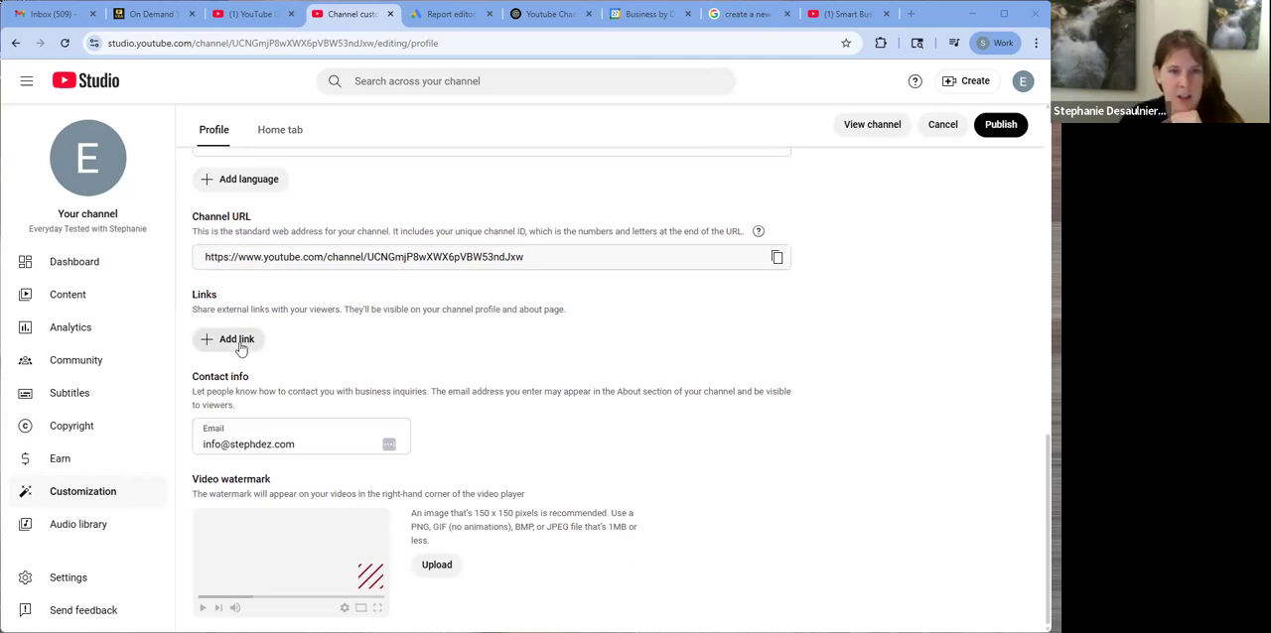
pyautogui.scroll(3, 499, 328)
pyautogui.moveTo(722, 343); pyautogui.dragTo(518, 340)
pyautogui.hotkey('ctrl', 'c')
pyautogui.scroll(-2, 298, 417)
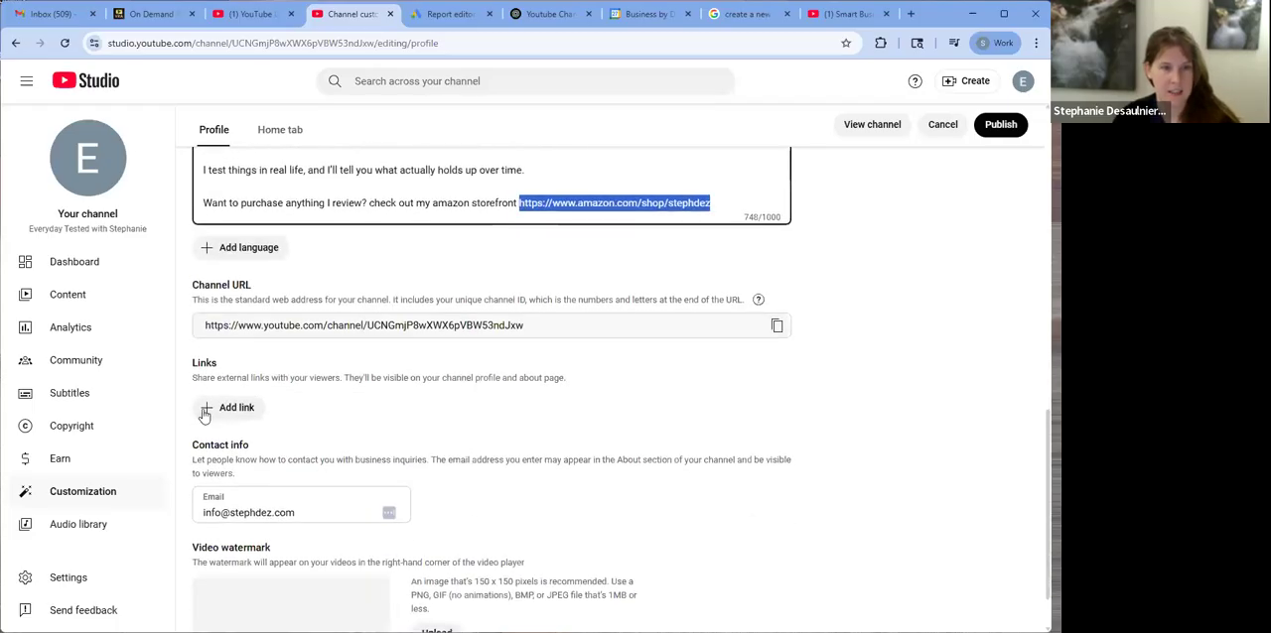
# Add a profile link titled Amazon Storefront that uses the copied storefront URL
pyautogui.click(210, 409)
pyautogui.write('Web')
pyautogui.press('BackSpace')
pyautogui.press('BackSpace')
pyautogui.press('BackSpace')
pyautogui.write('Amazo')
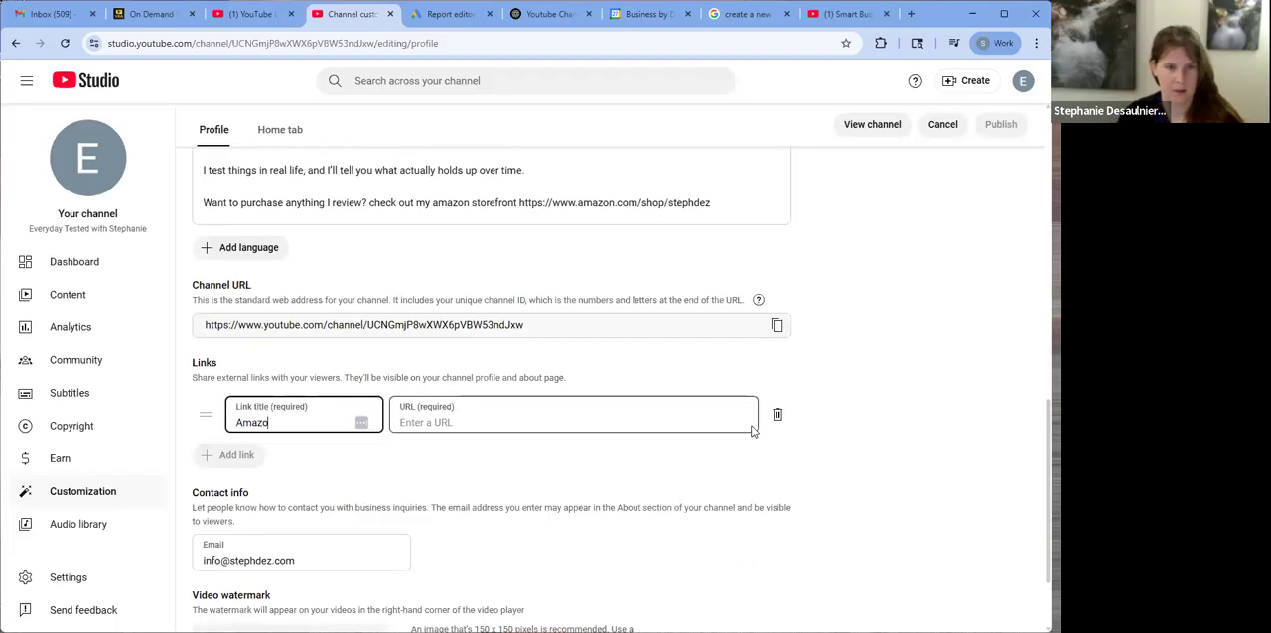
pyautogui.write('n STore')
pyautogui.press('BackSpace')
pyautogui.write('torefron')
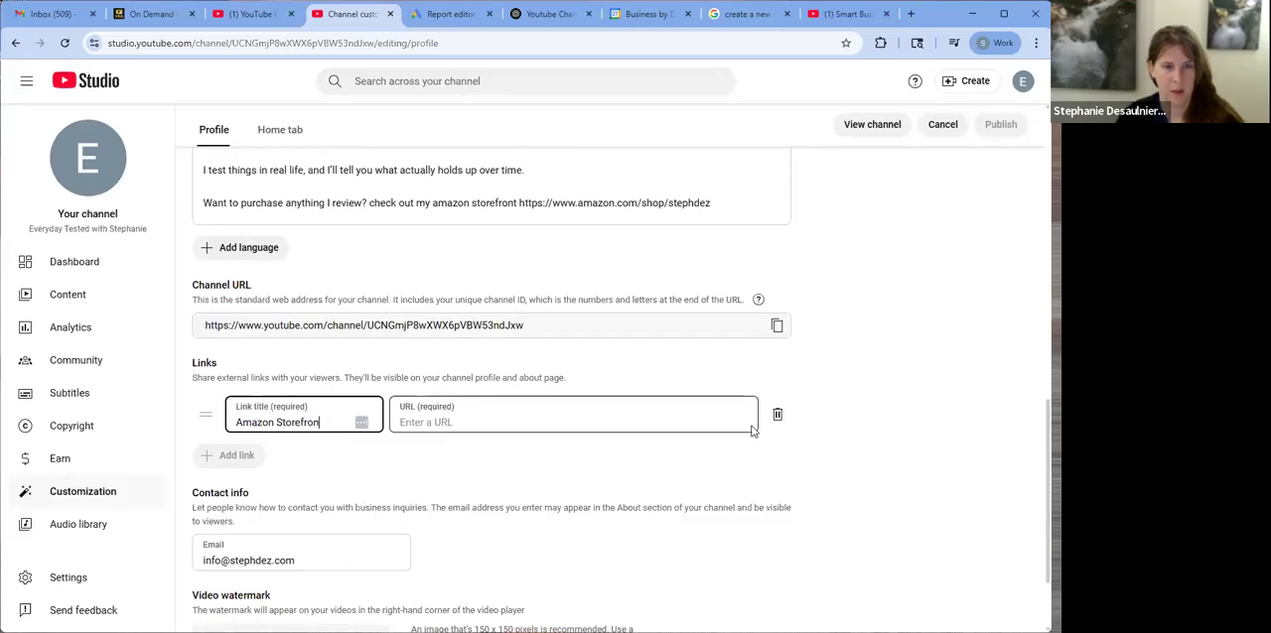
pyautogui.write('t')
pyautogui.click(752, 431)
pyautogui.hotkey('ctrl', 'v')
pyautogui.click(915, 404)
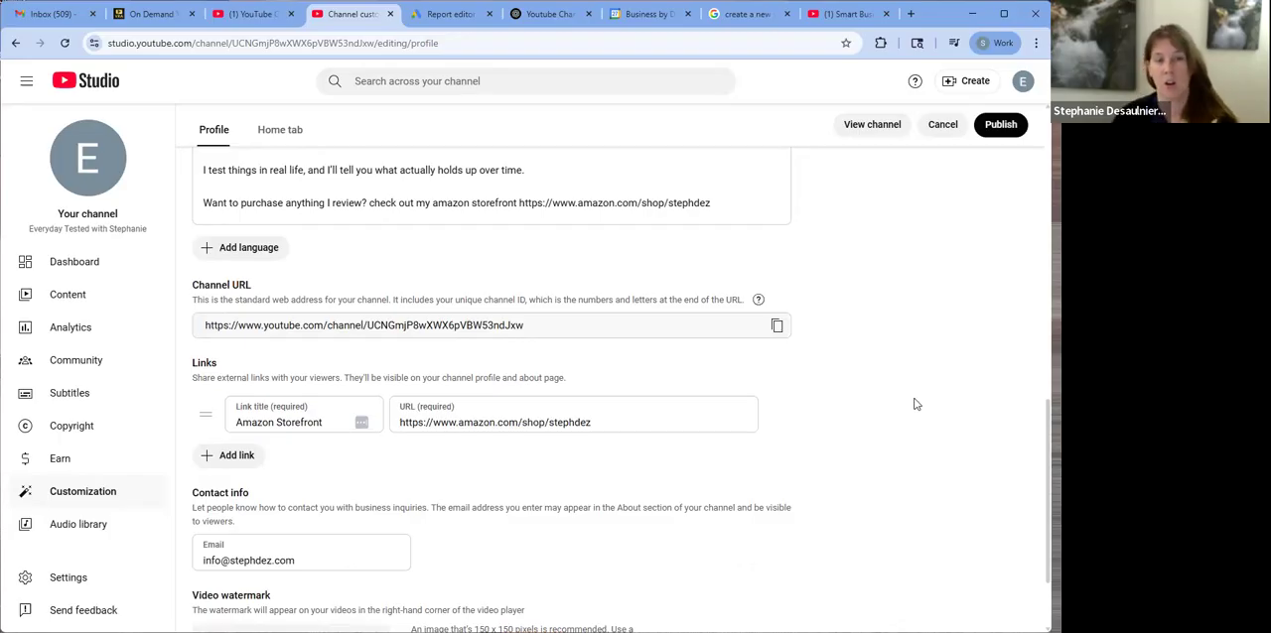
# Enable the channel's Home tab and reorder its layout so Videos comes first and Created playlists second
pyautogui.scroll(5, 939, 365)
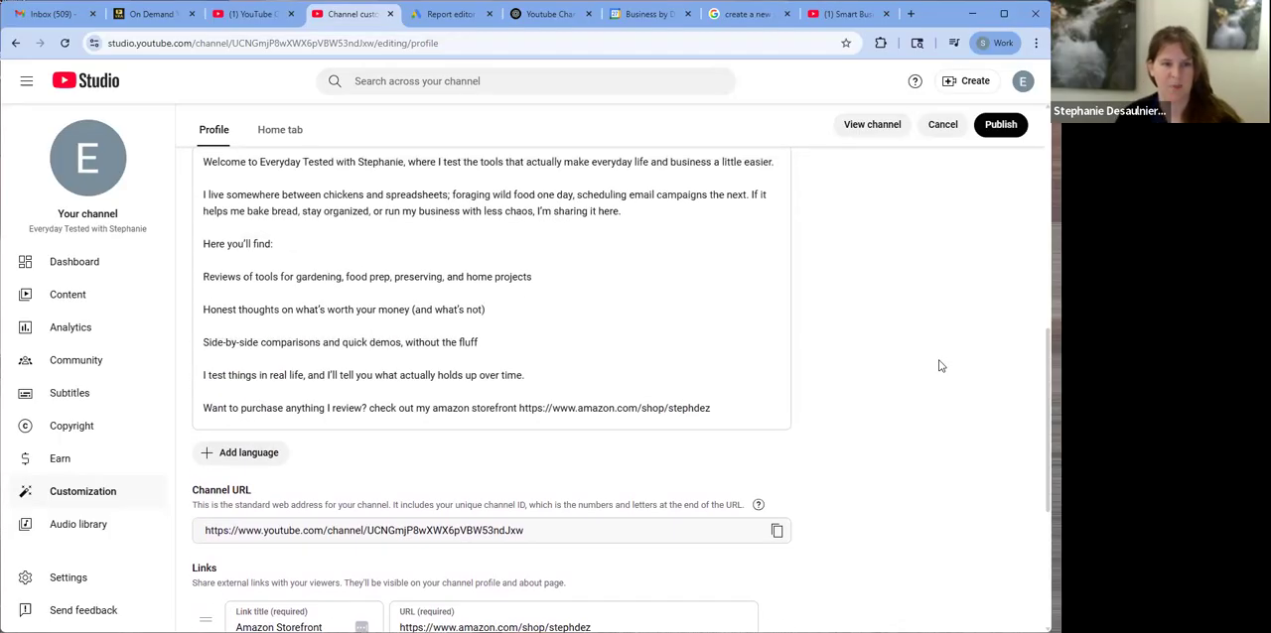
pyautogui.scroll(1, 940, 365)
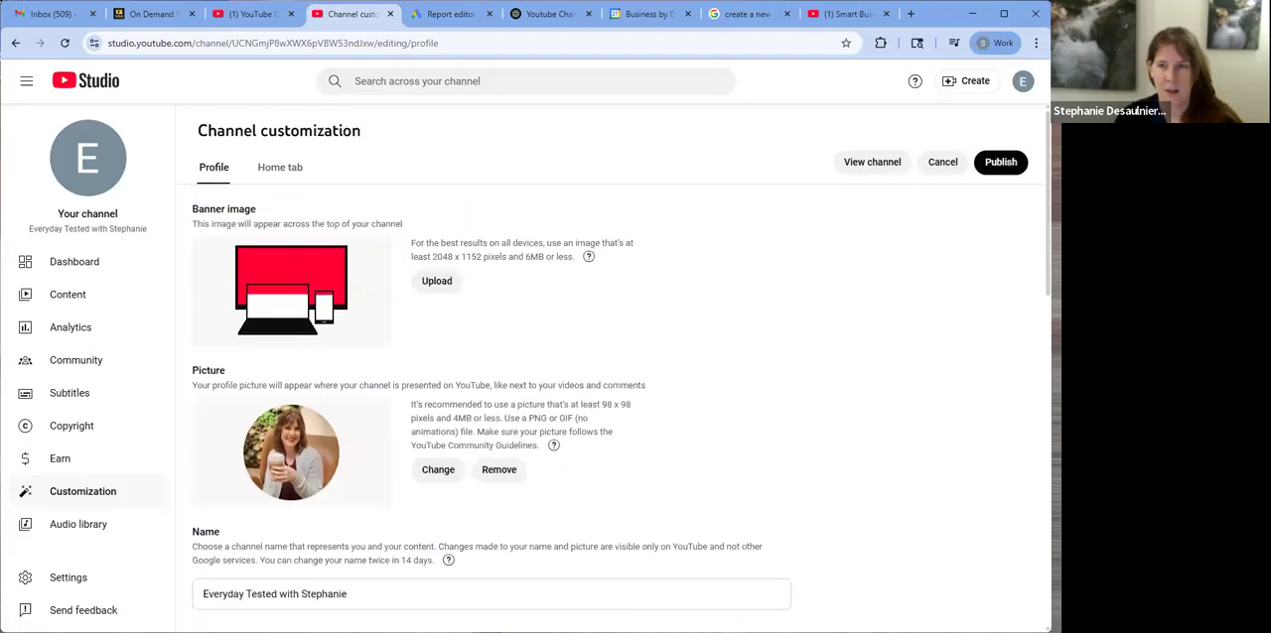
pyautogui.click(280, 169)
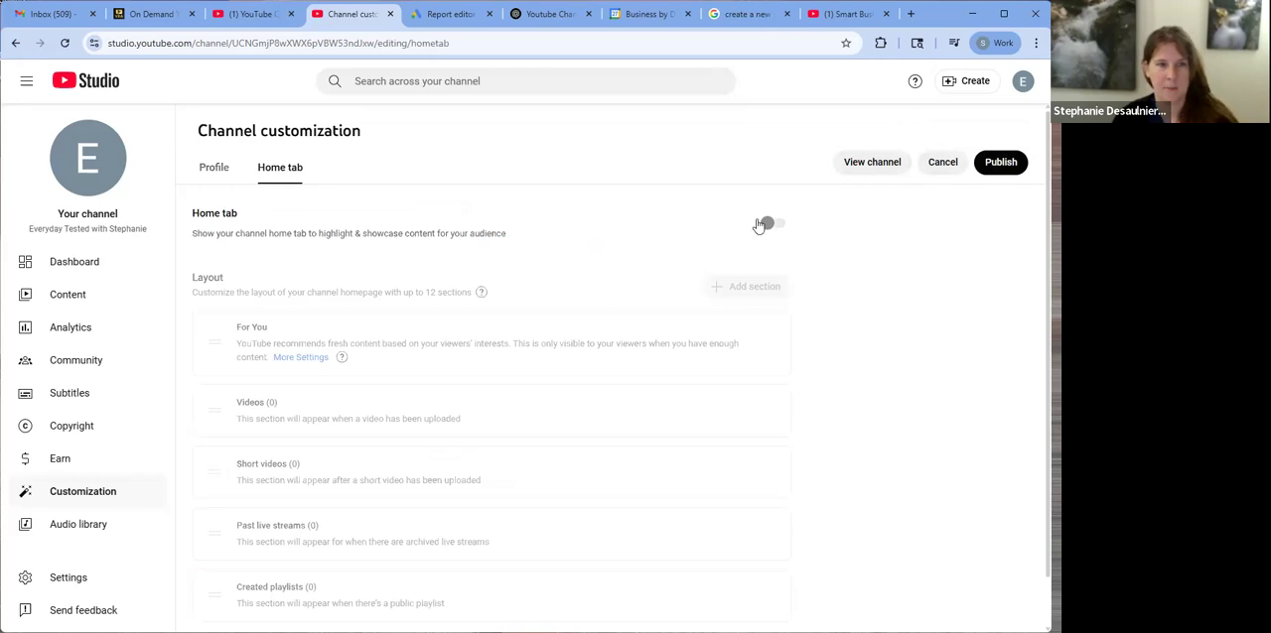
pyautogui.click(768, 225)
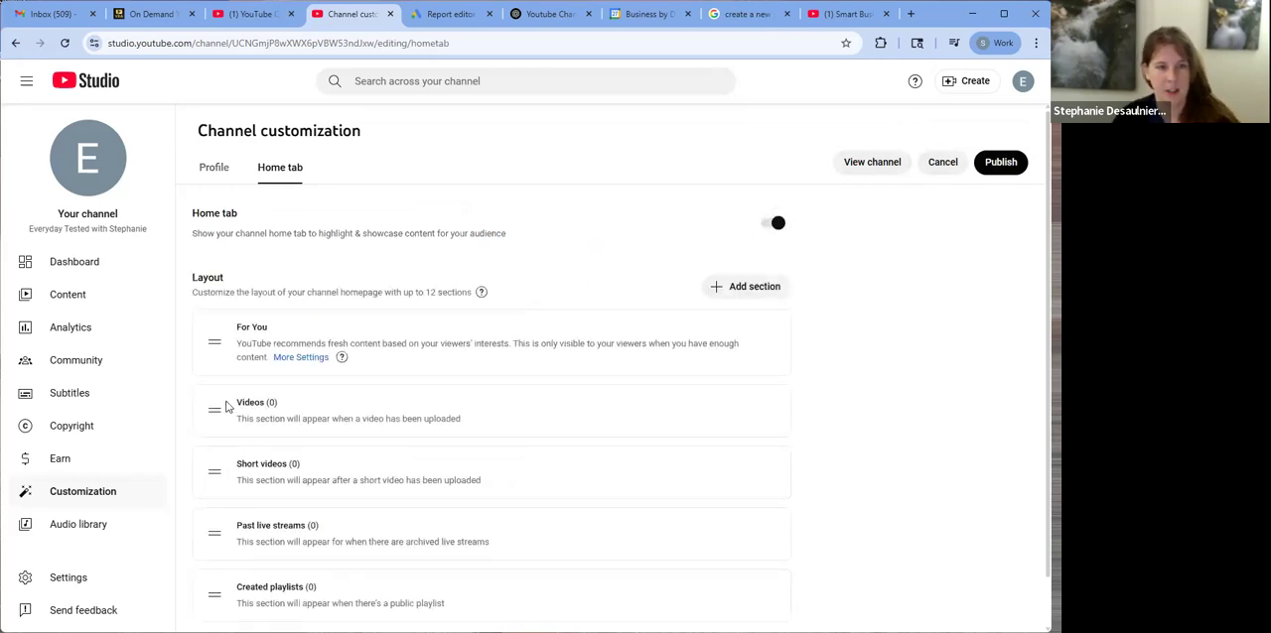
pyautogui.moveTo(212, 410); pyautogui.dragTo(224, 363)
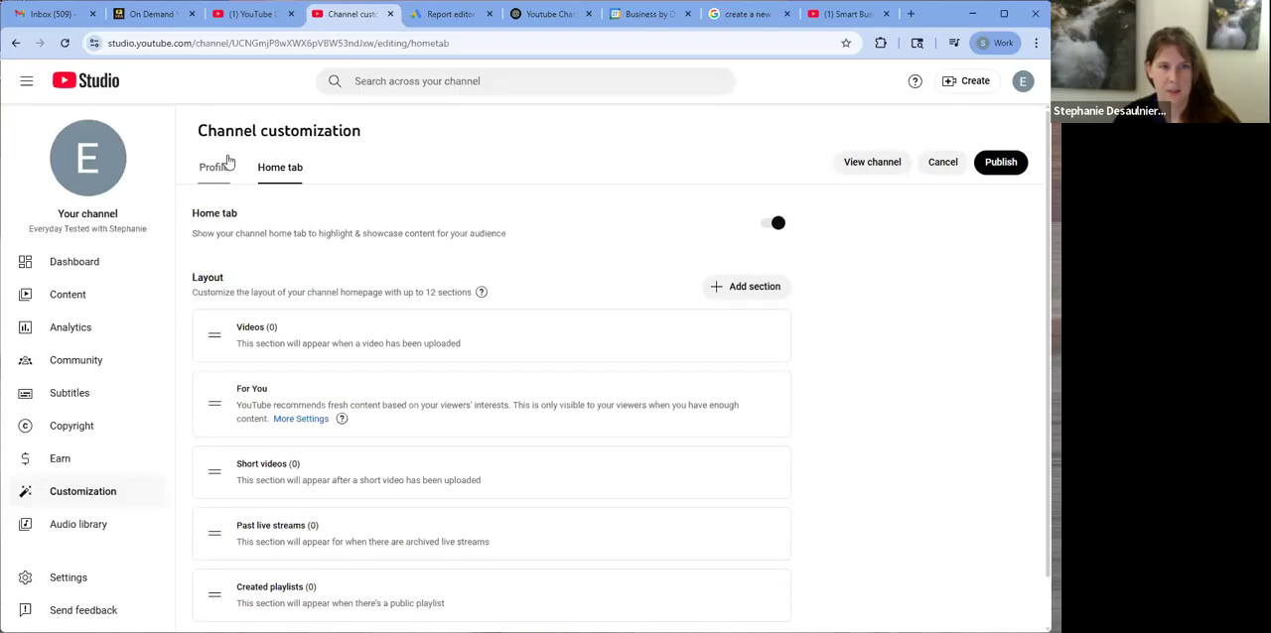
pyautogui.moveTo(217, 597); pyautogui.dragTo(230, 372)
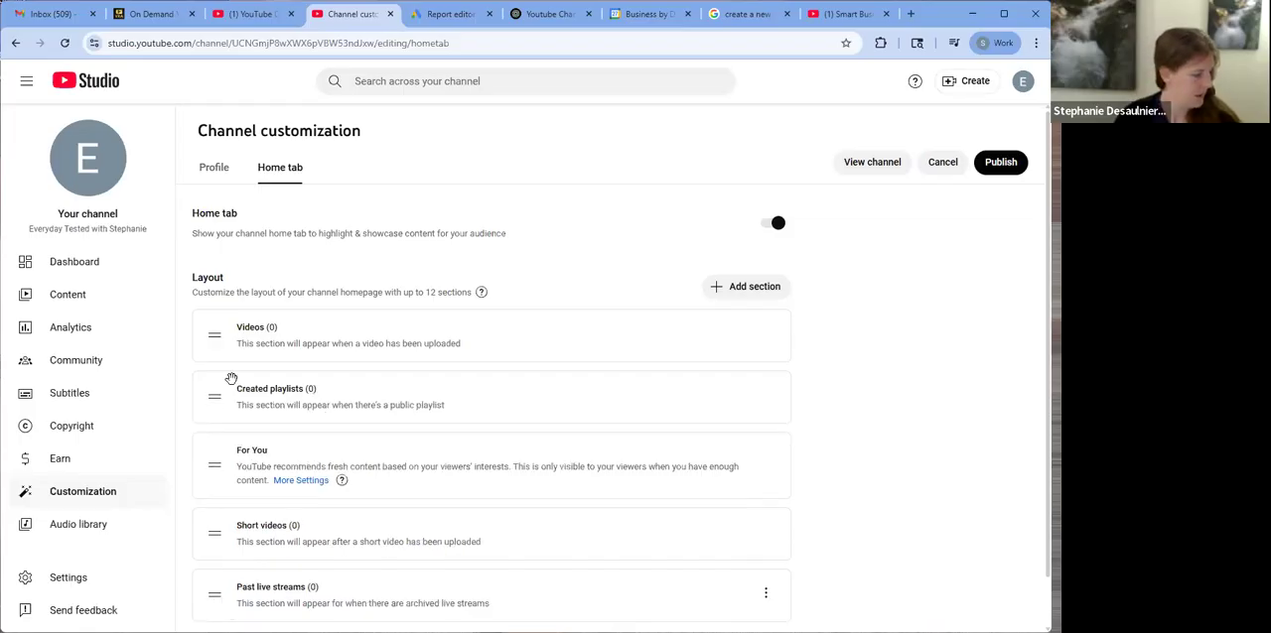
# Publish the channel customization changes, check the public channel page and close it again
pyautogui.click(214, 166)
pyautogui.click(1010, 166)
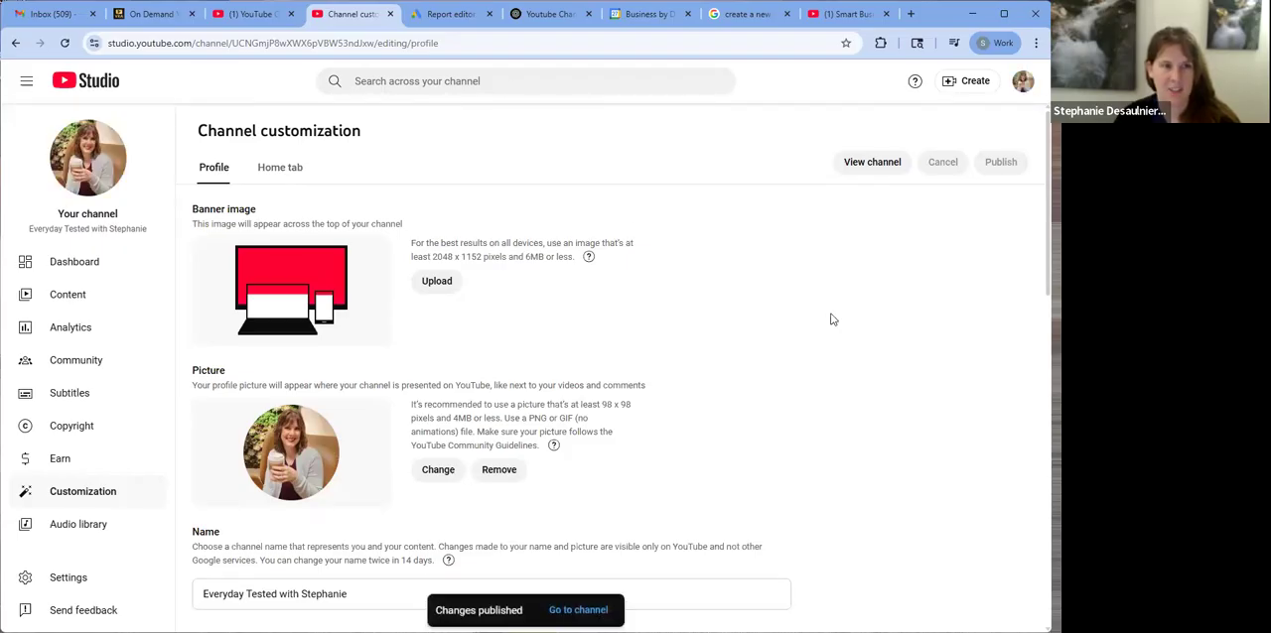
pyautogui.click(873, 163)
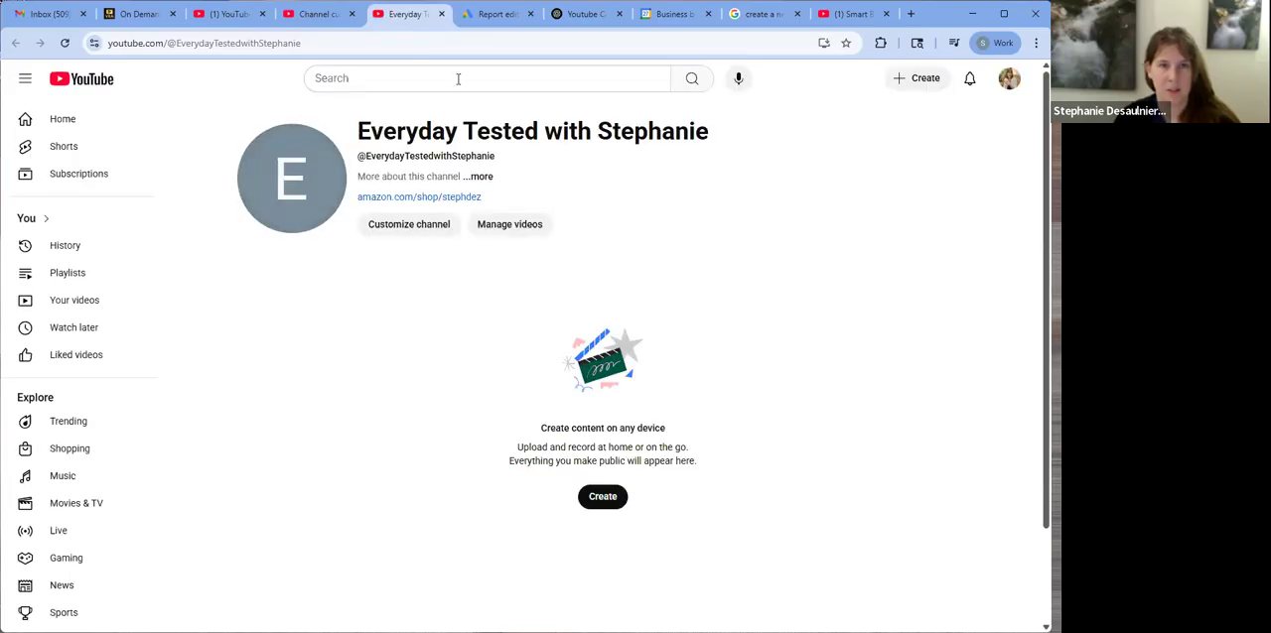
pyautogui.click(441, 14)
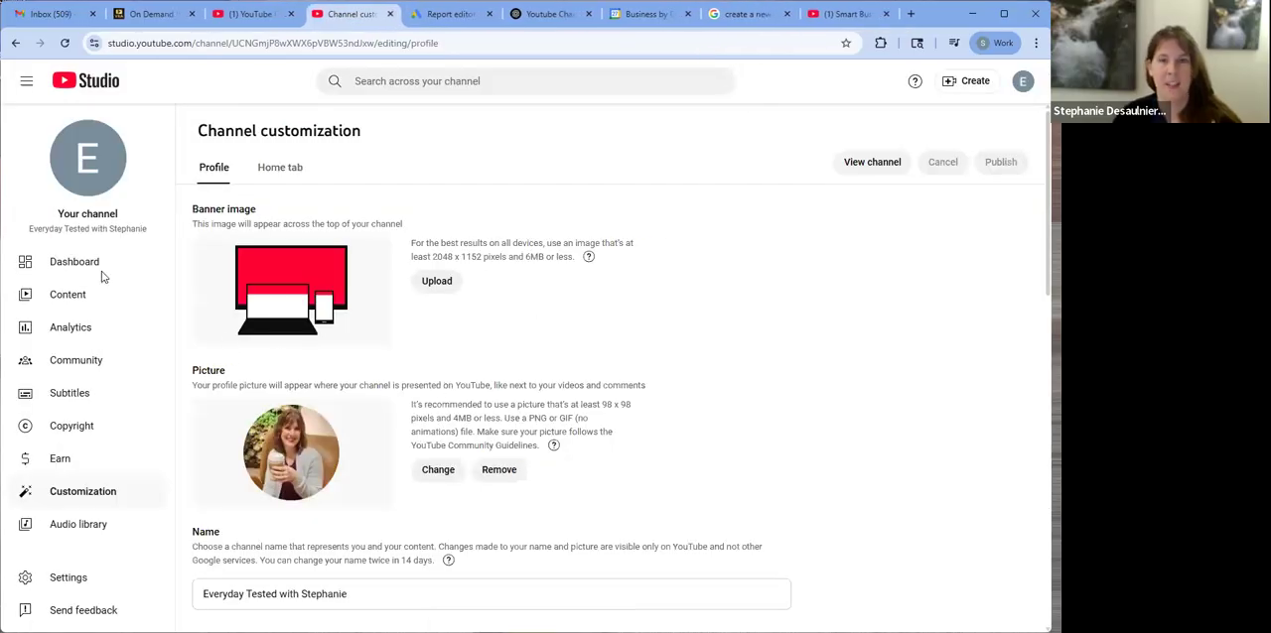
# Upload the video yagud walking pad.mp4 from the Amazon Videos folder, starting from the channel dashboard
pyautogui.click(42, 261)
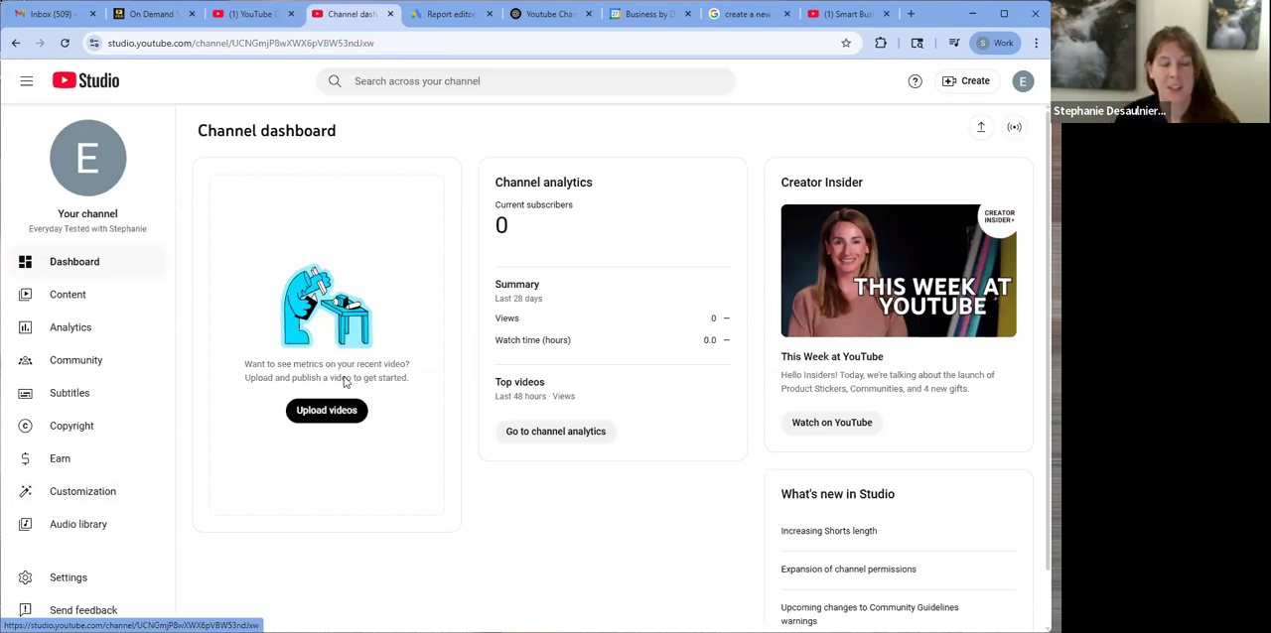
pyautogui.click(345, 417)
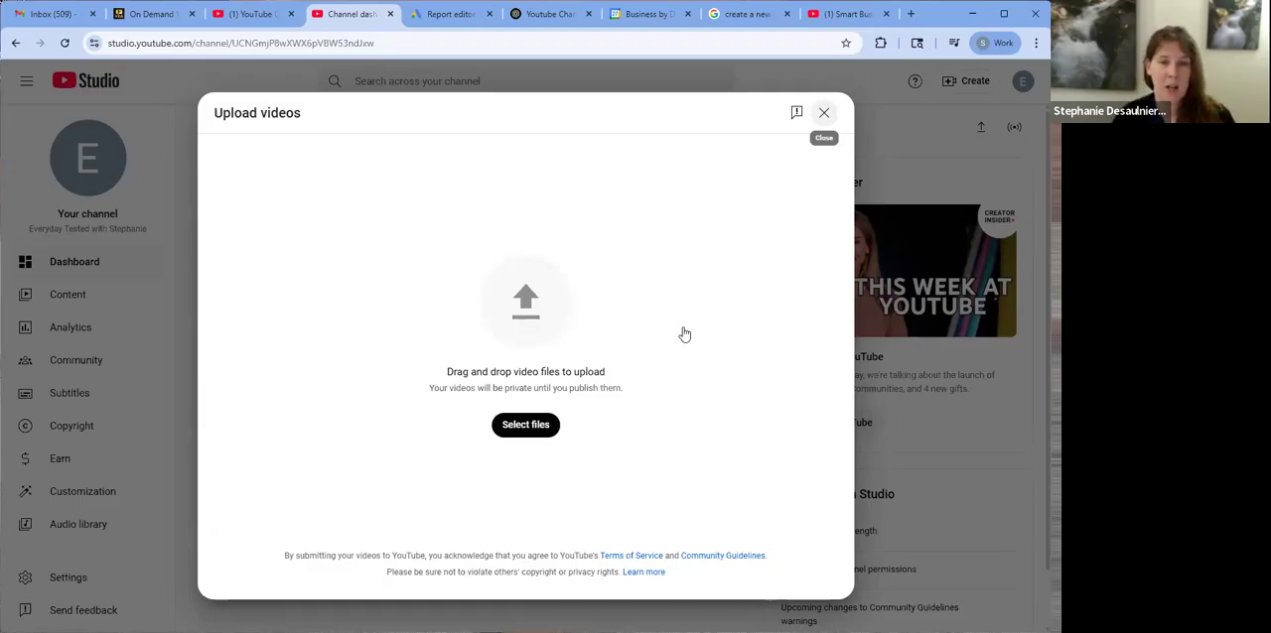
pyautogui.click(823, 112)
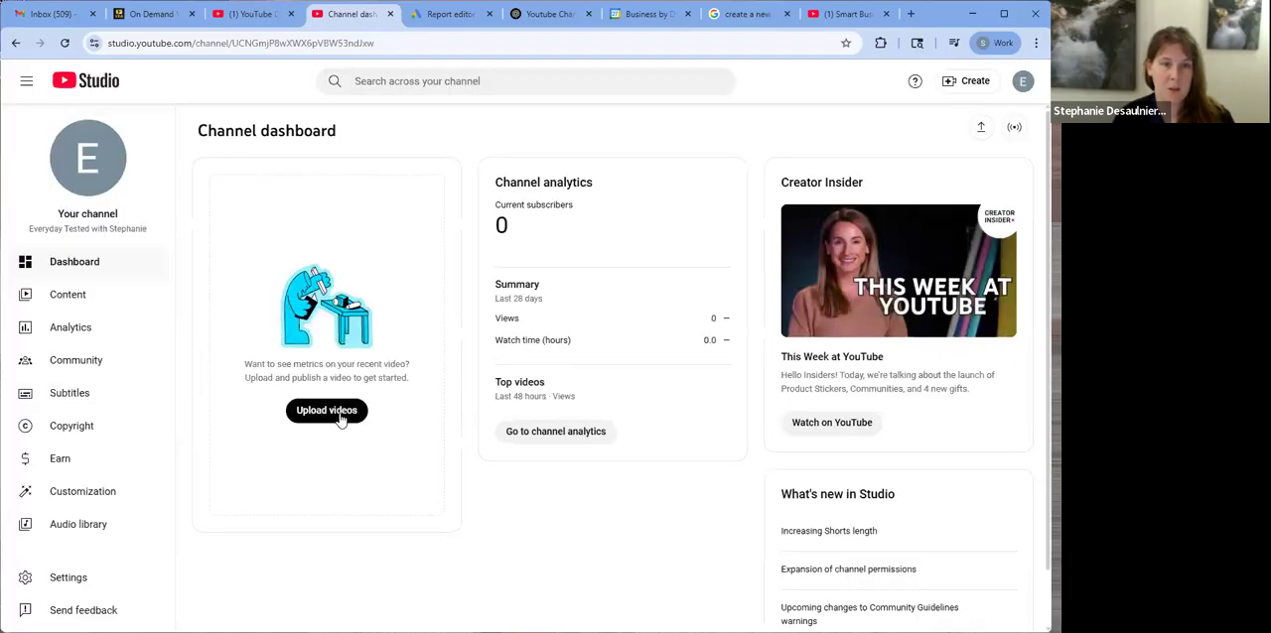
pyautogui.click(340, 413)
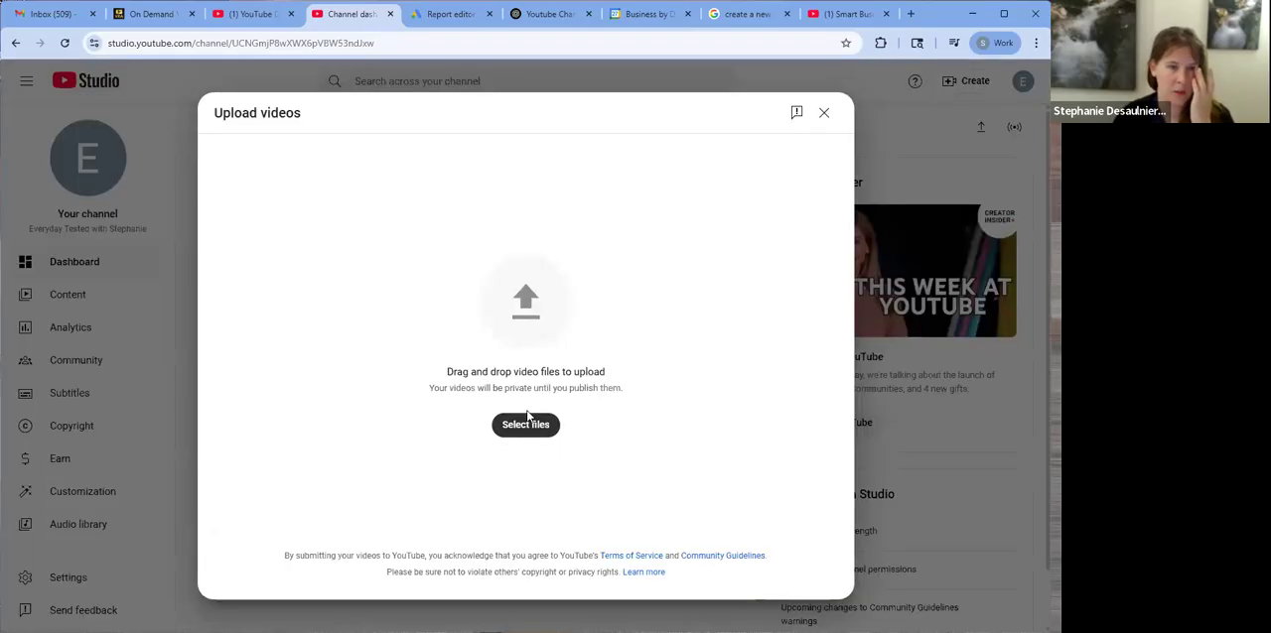
pyautogui.click(527, 417)
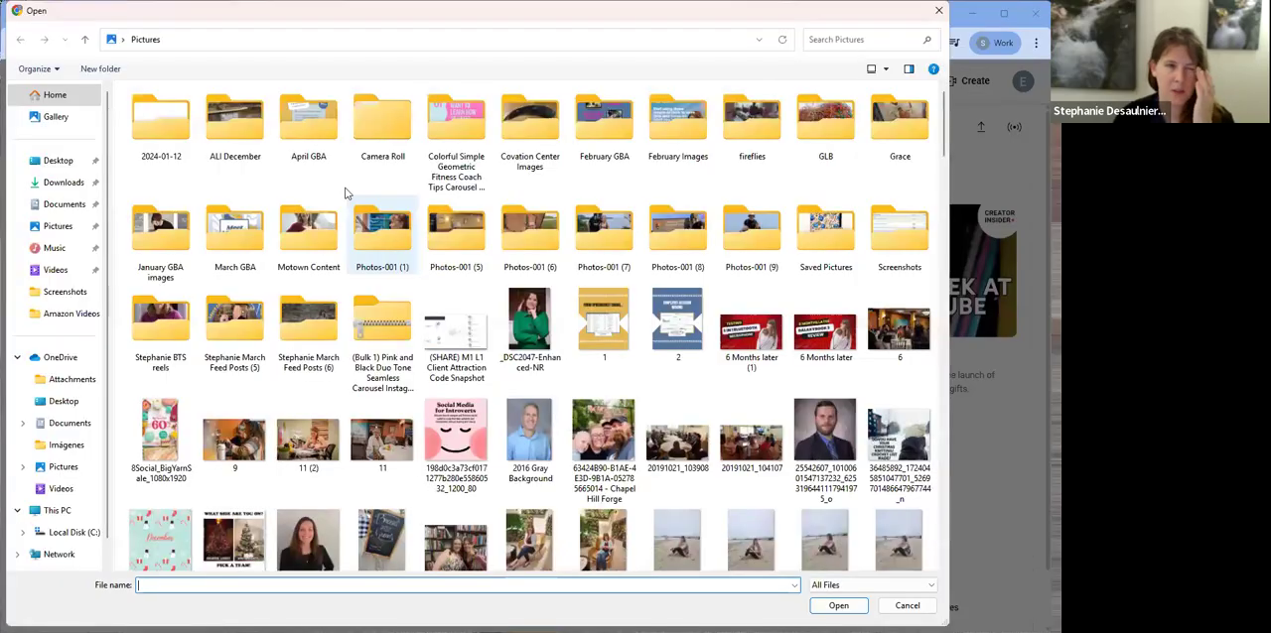
pyautogui.click(68, 277)
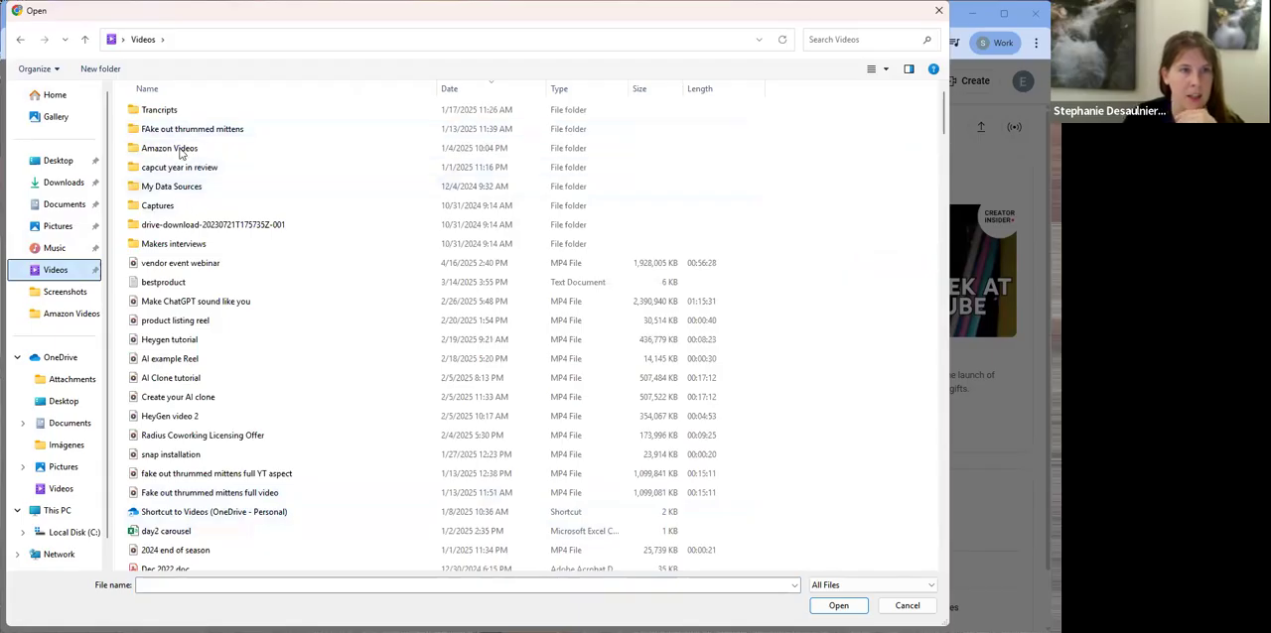
pyautogui.doubleClick(180, 150)
pyautogui.doubleClick(386, 128)
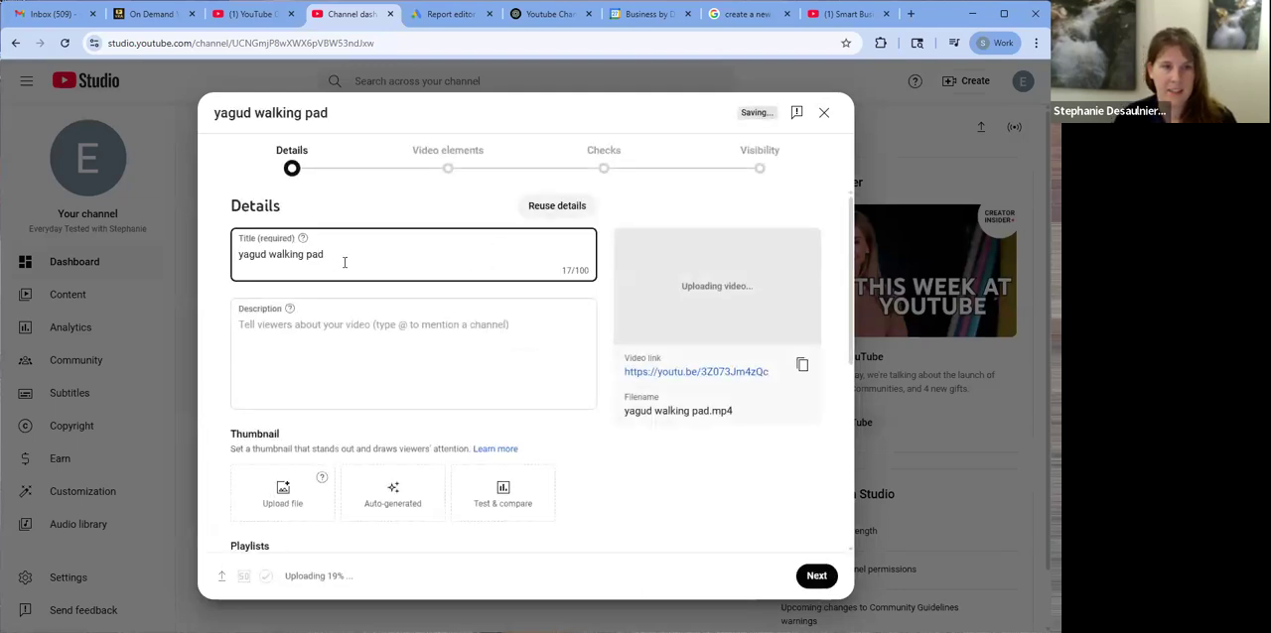
# Clear the uploaded video's title and examine its description, thumbnail, playlist and audience options
pyautogui.tripleClick(343, 256)
pyautogui.press('BackSpace')
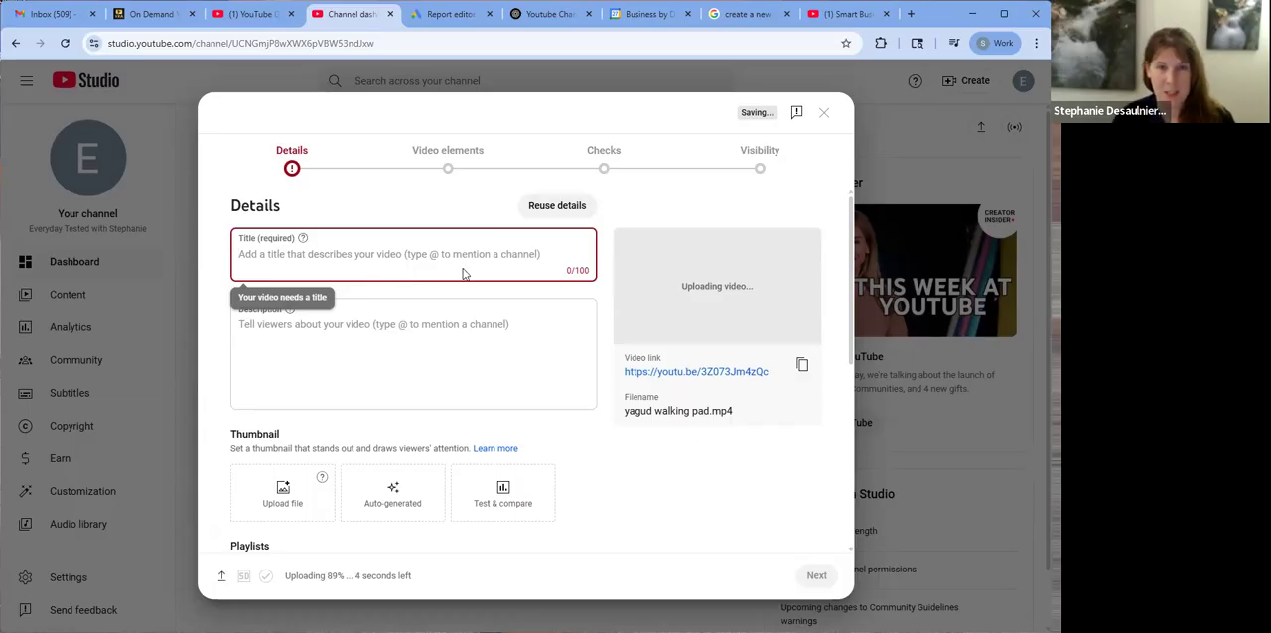
pyautogui.click(402, 342)
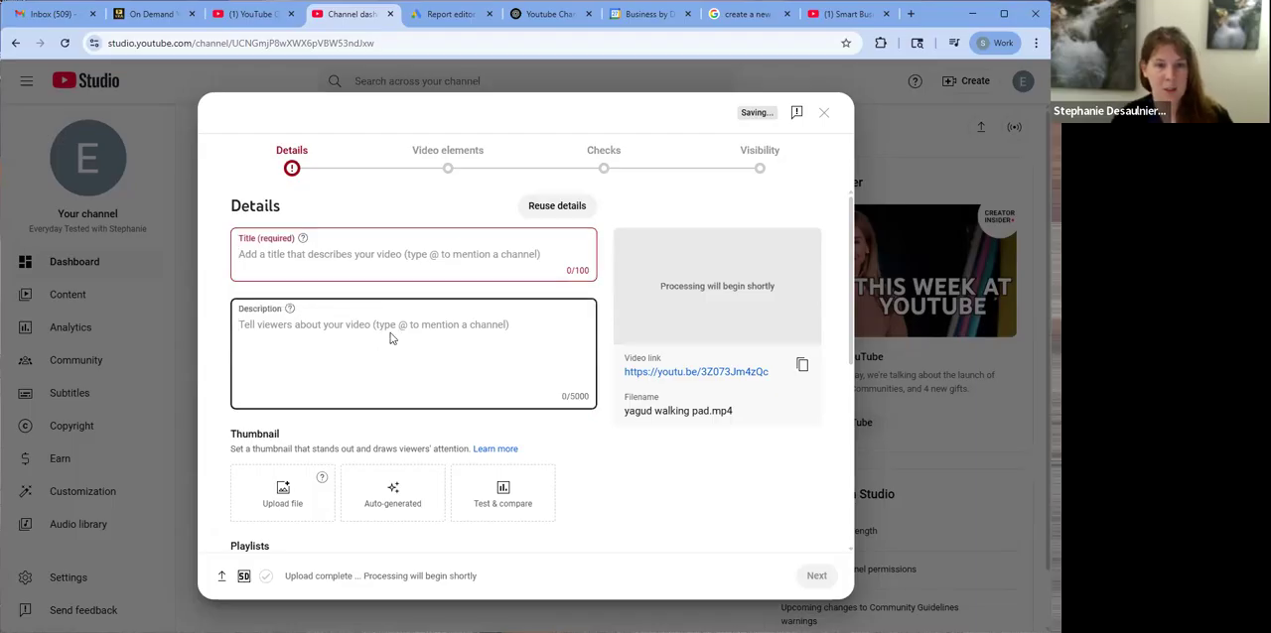
pyautogui.scroll(-2, 391, 338)
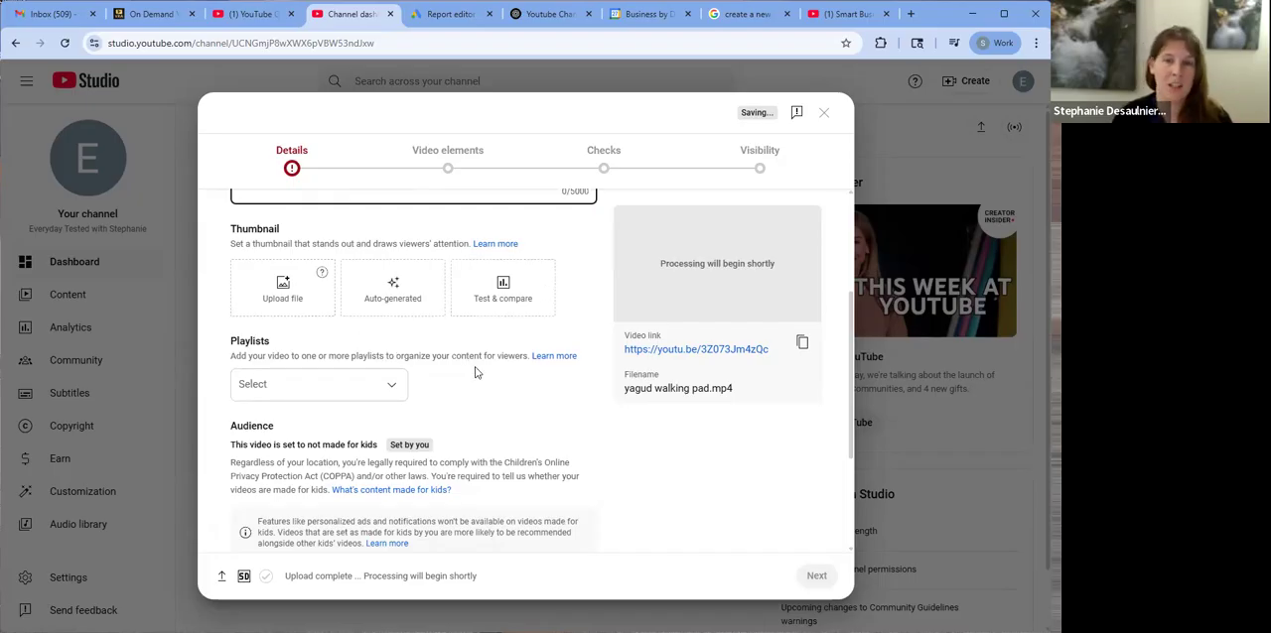
pyautogui.click(395, 392)
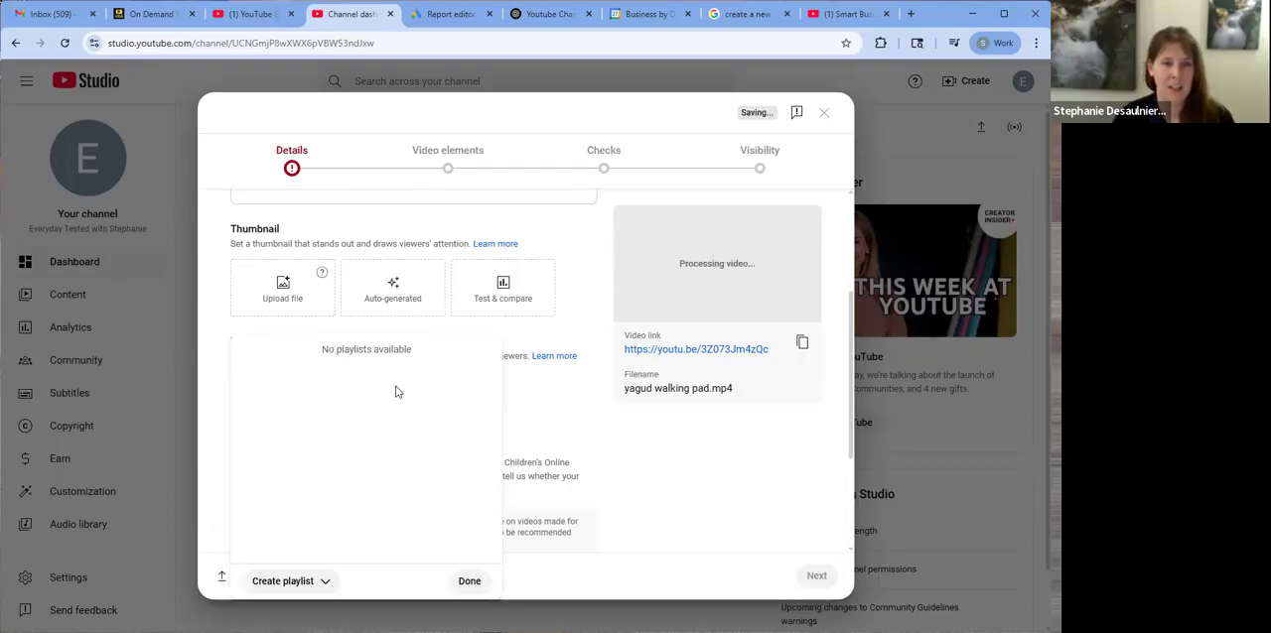
pyautogui.click(514, 429)
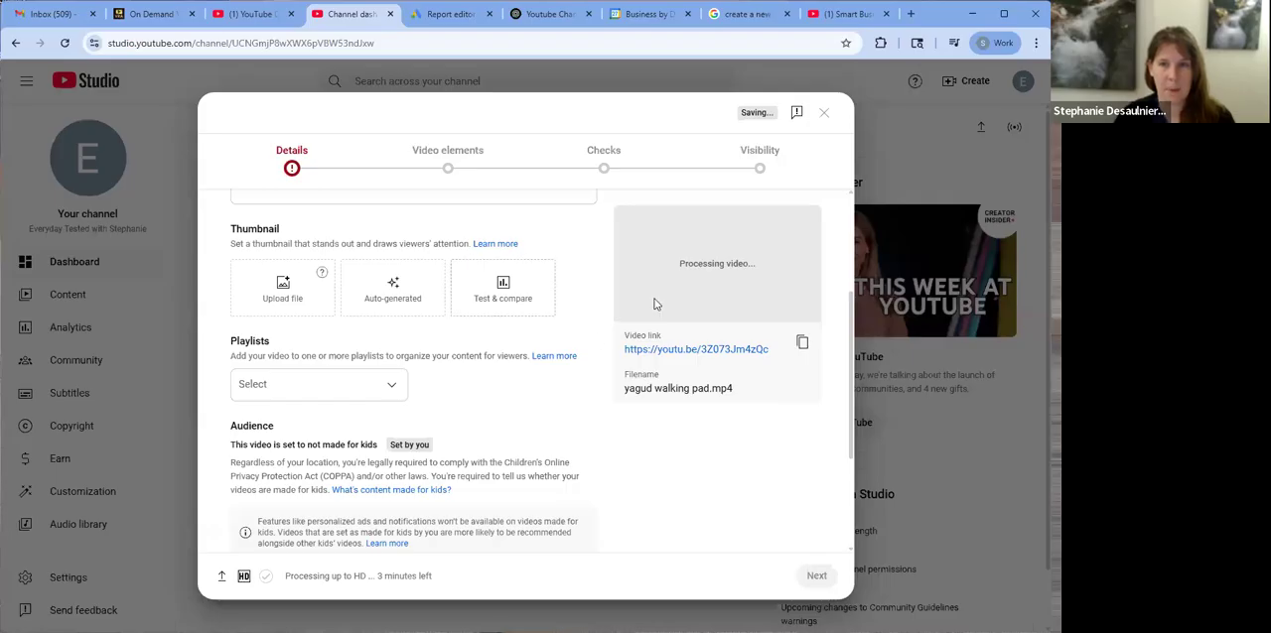
pyautogui.scroll(4, 469, 342)
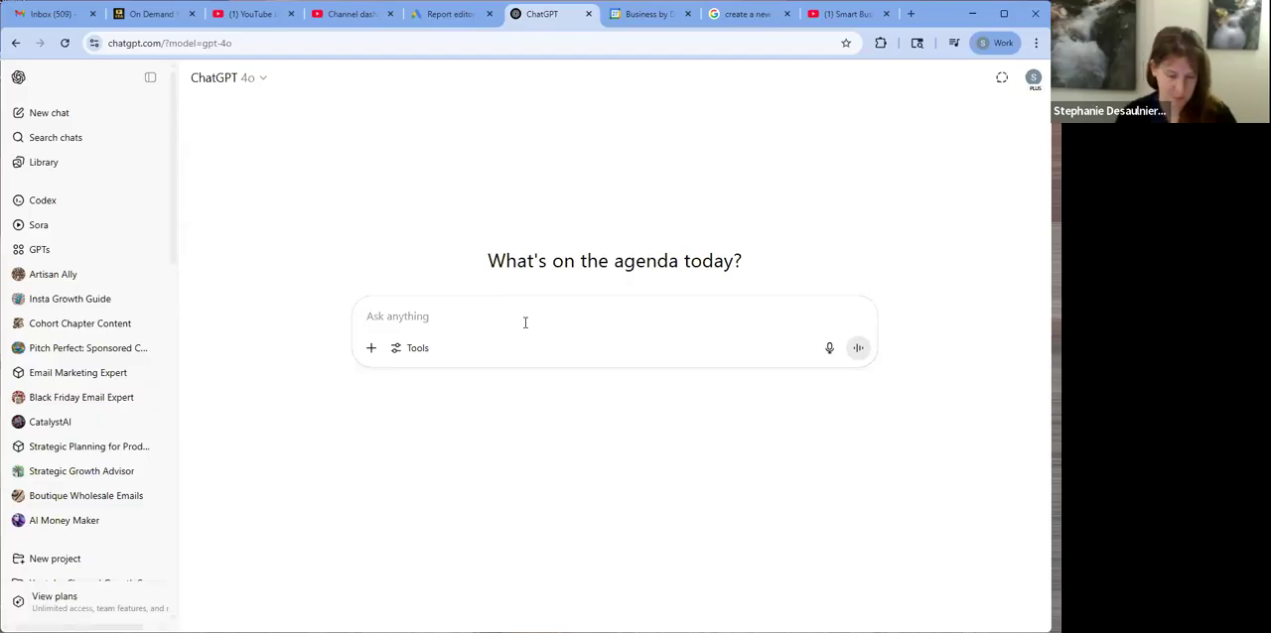
# Begin a ChatGPT prompt: "You are a digital marketing expert who specializes in growing youtube channels for product reviewers and content creators."
pyautogui.write('You are a digital mark')
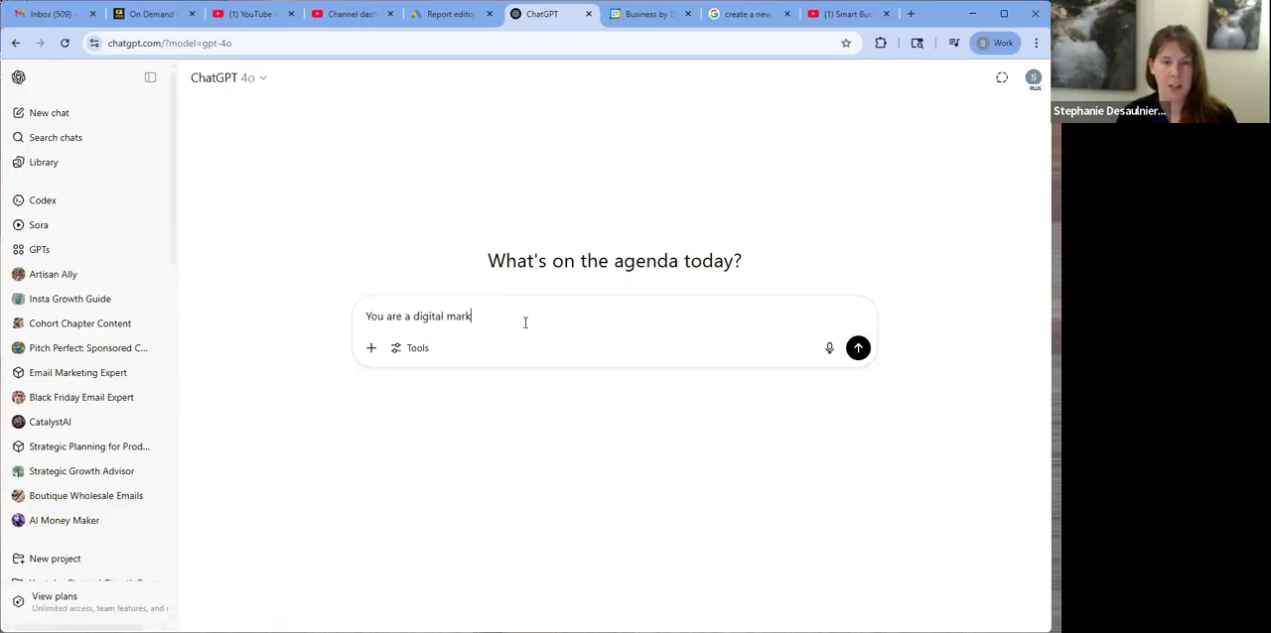
pyautogui.write('eting expert wh')
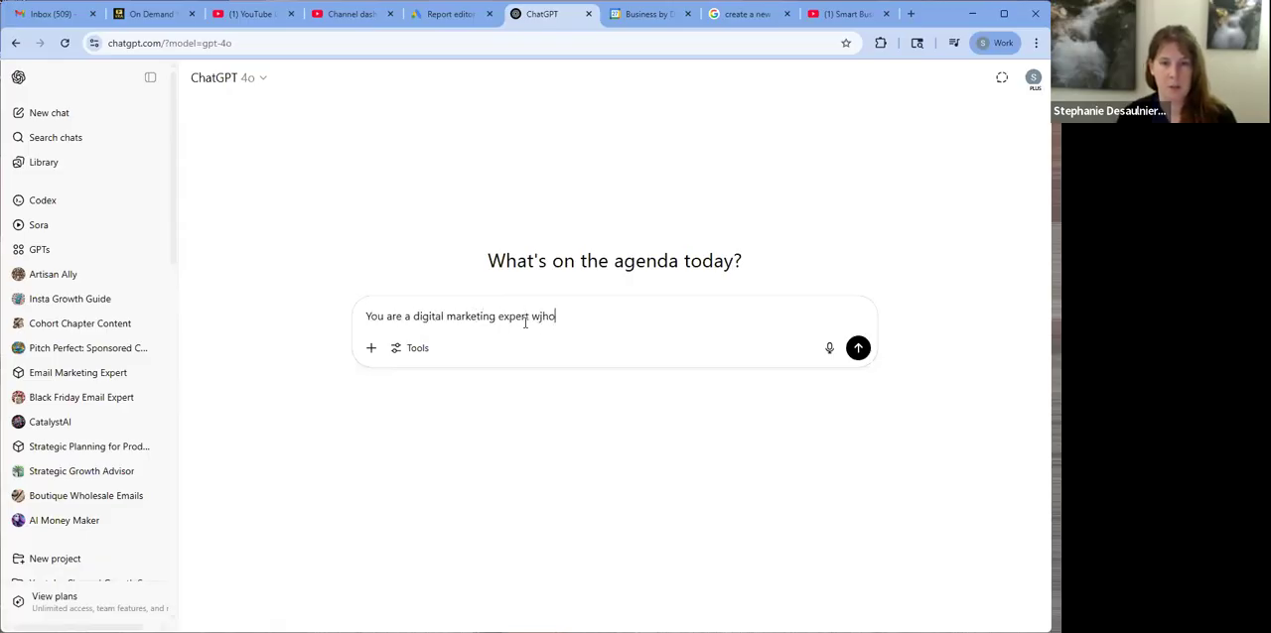
pyautogui.write('o speclial')
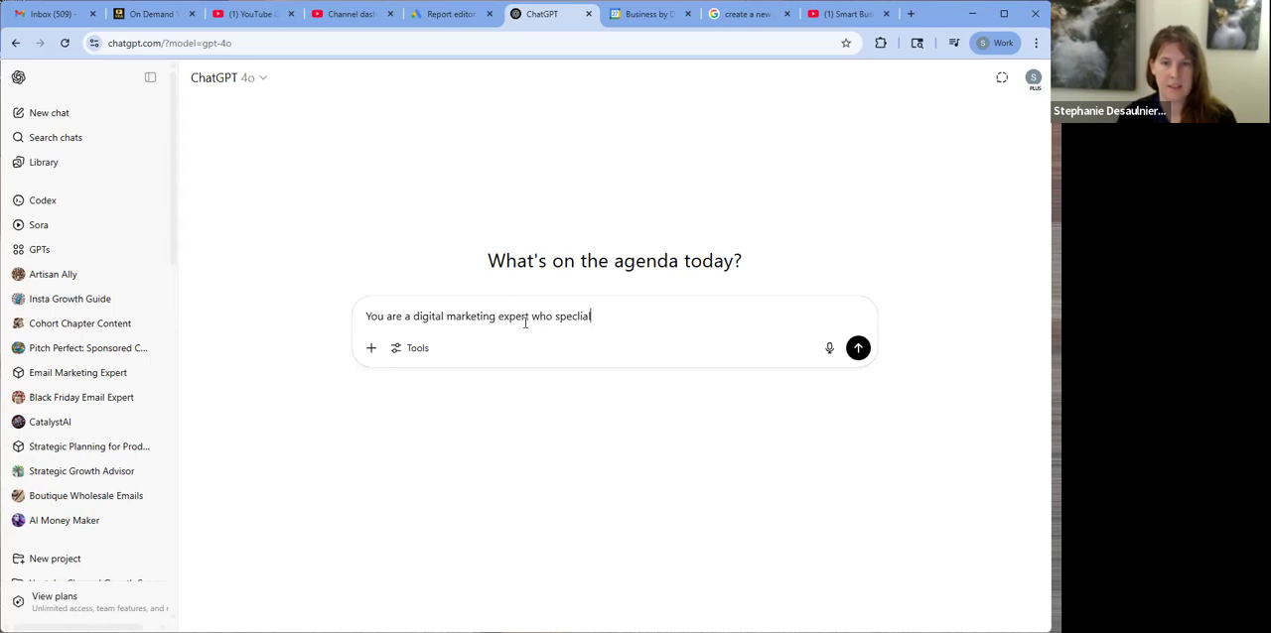
pyautogui.write('alizes in grow')
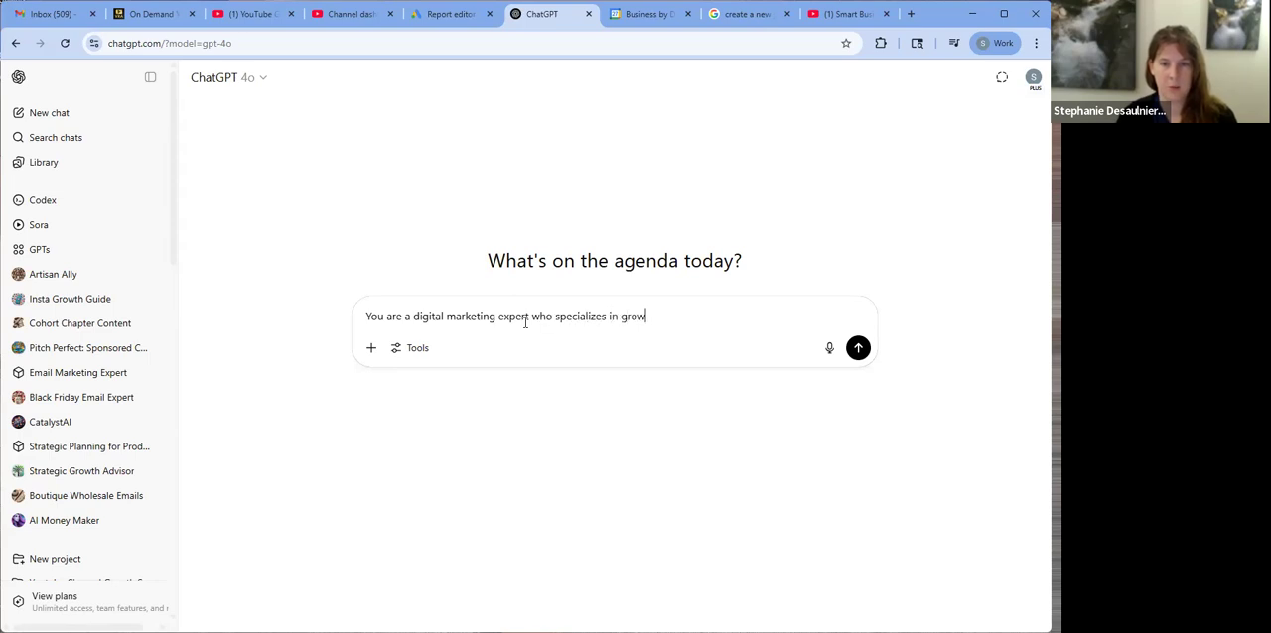
pyautogui.write('ing youtube')
pyautogui.write(' ca')
pyautogui.write('annels fo')
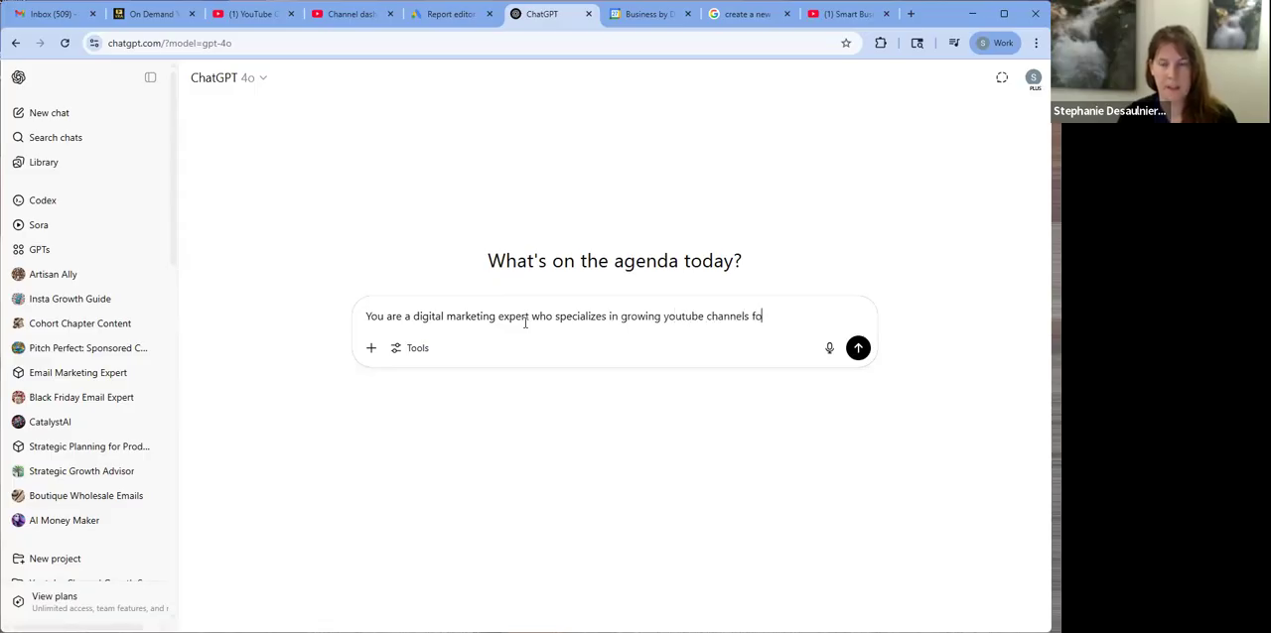
pyautogui.write('r product')
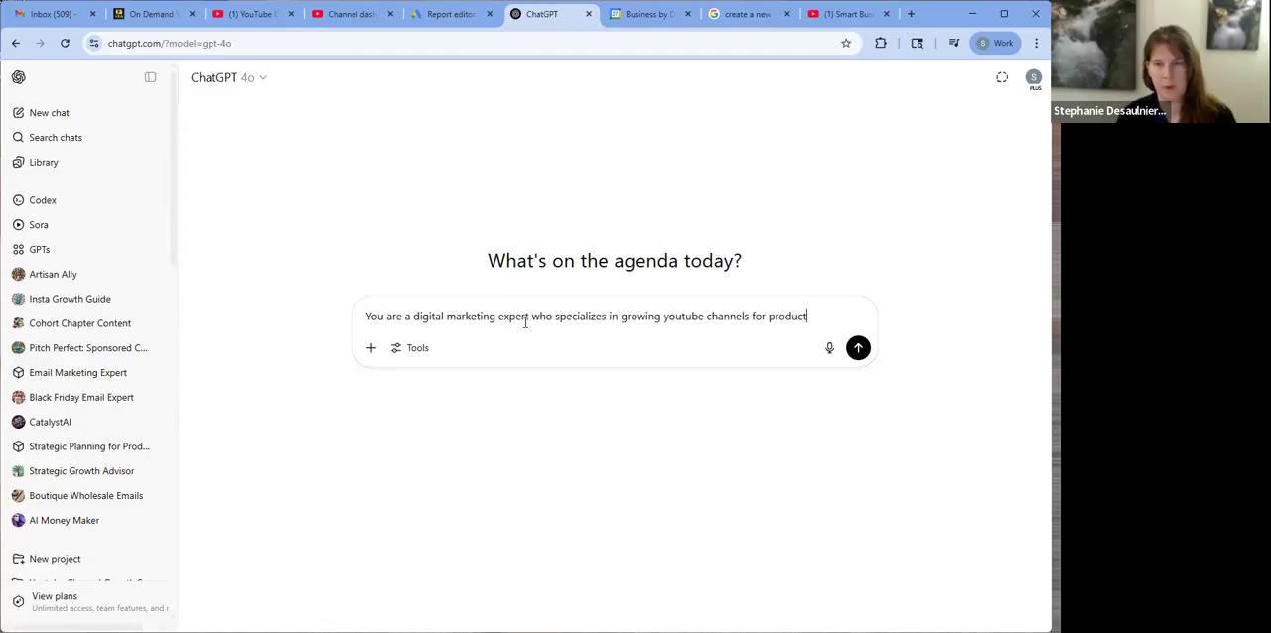
pyautogui.write(' review')
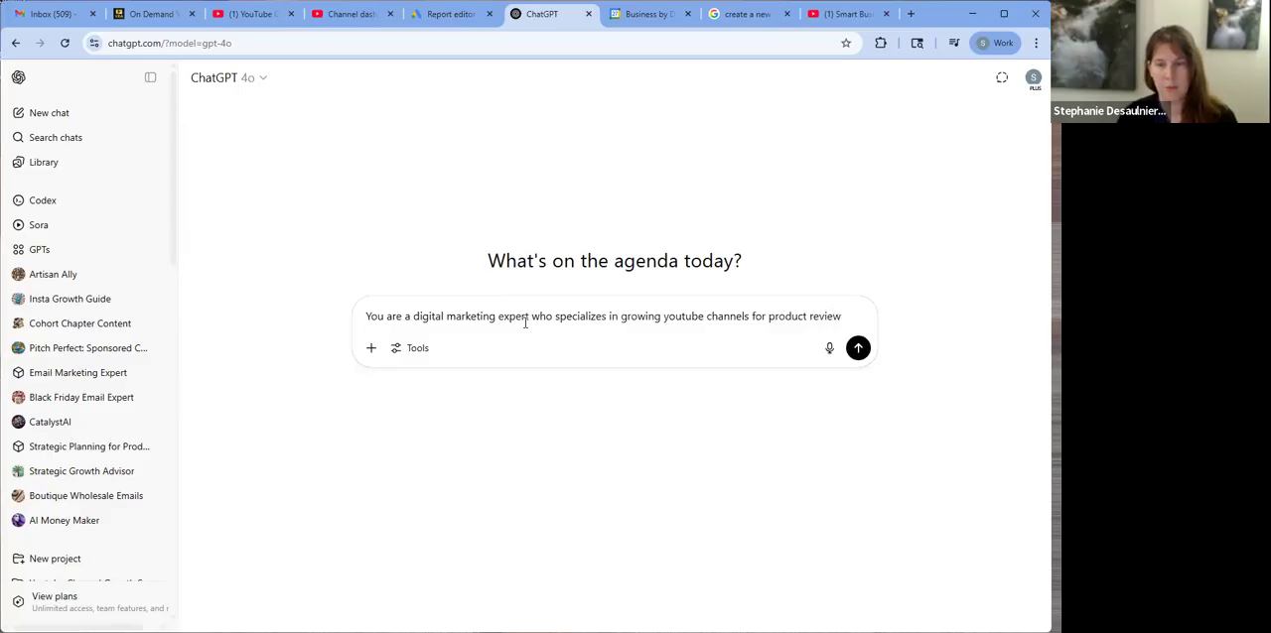
pyautogui.write('ers')
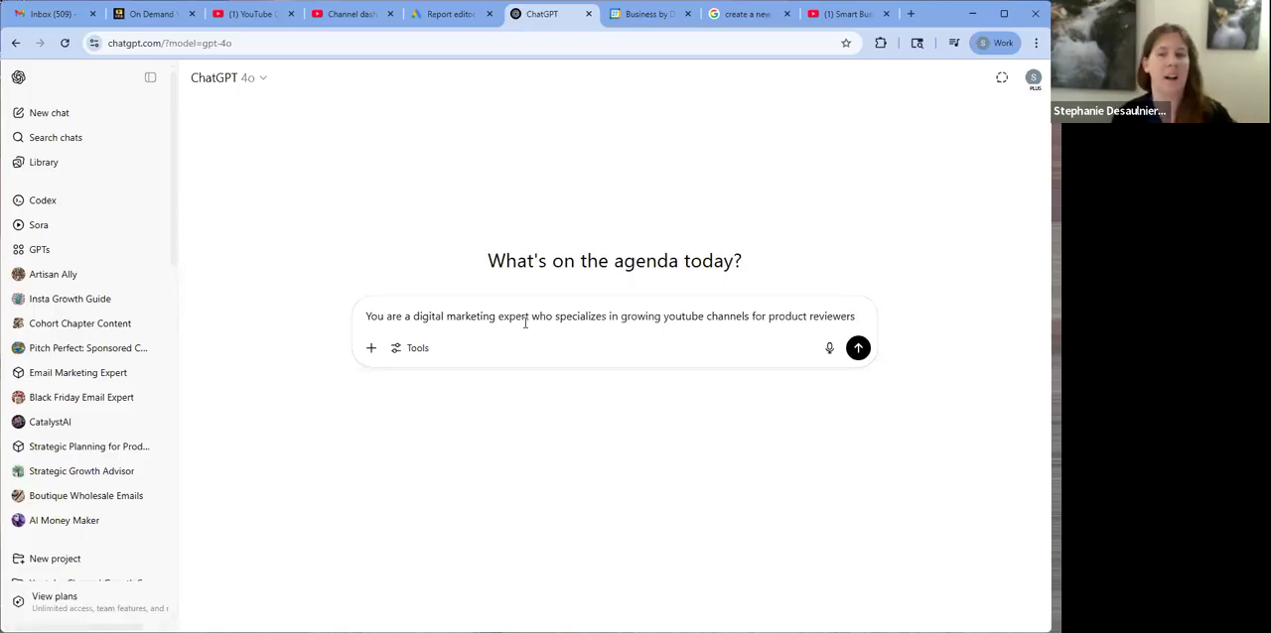
pyautogui.write('and congent')
pyautogui.press('BackSpace')
pyautogui.press('BackSpace')
pyautogui.press('BackSpace')
pyautogui.press('BackSpace')
pyautogui.write('tent creators. I am ')
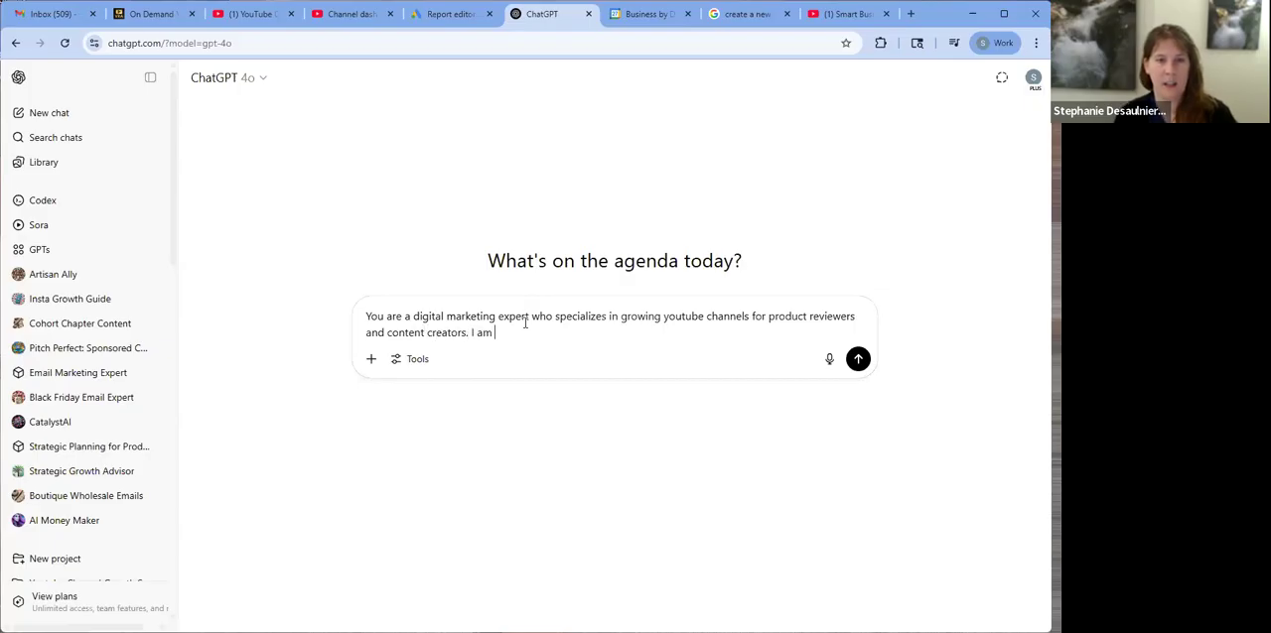
pyautogui.write('going to tell you abou')
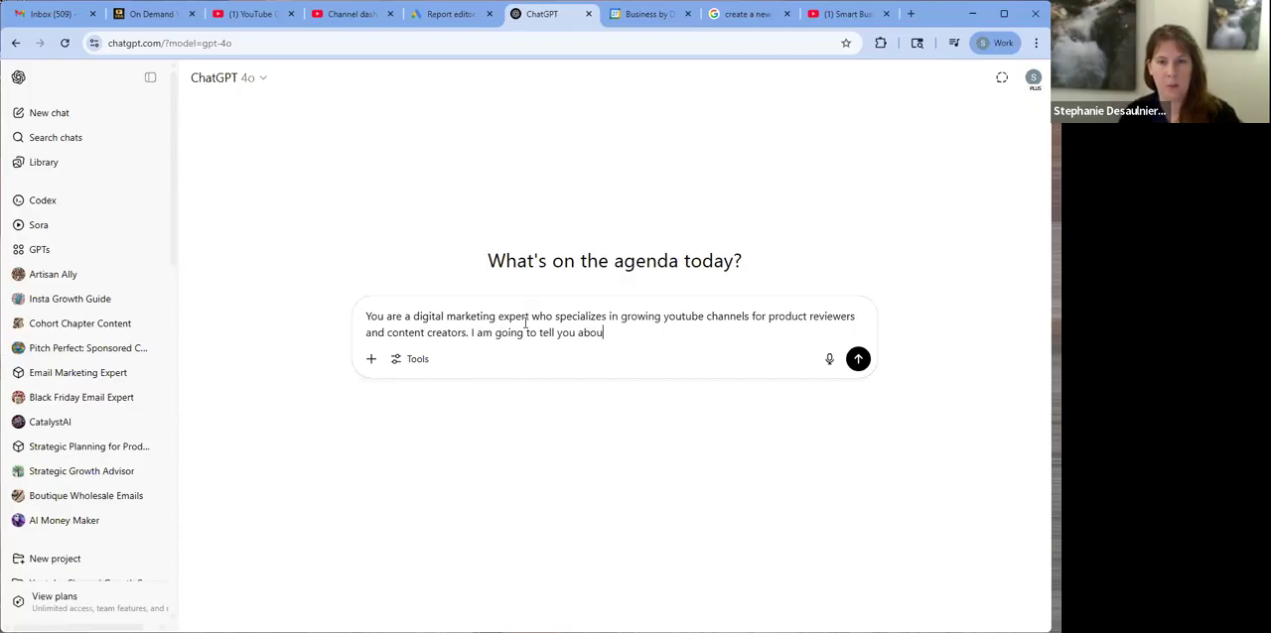
pyautogui.write('t my video, and I want you t')
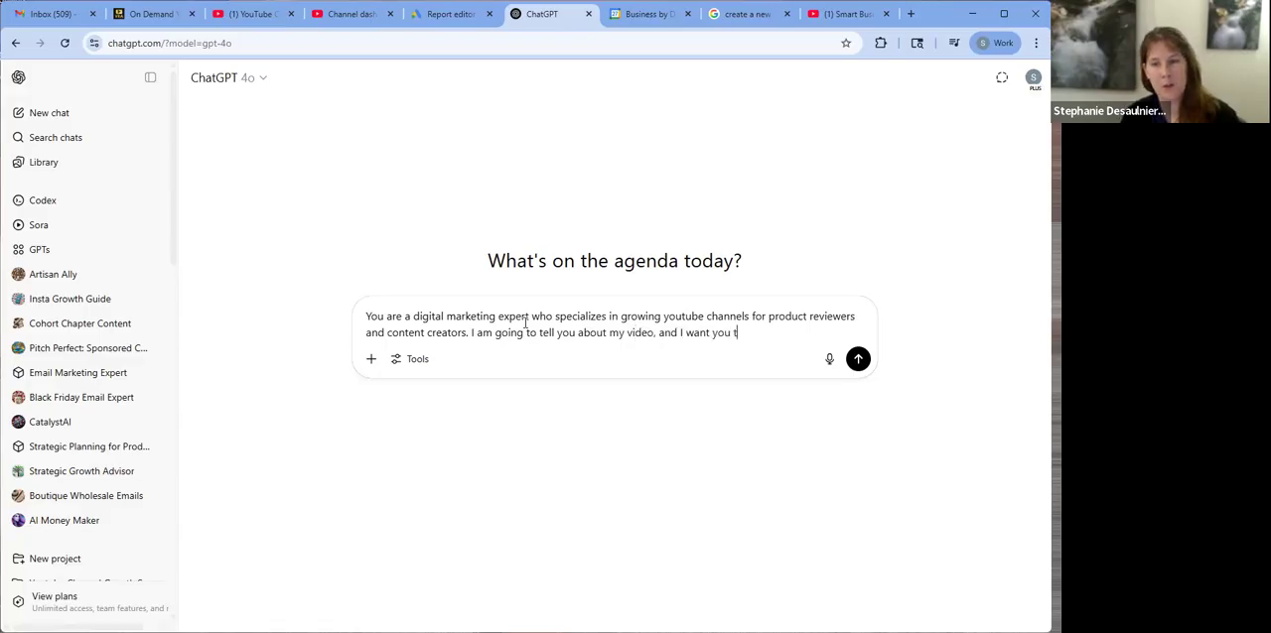
pyautogui.write('o create a Youtube SE')
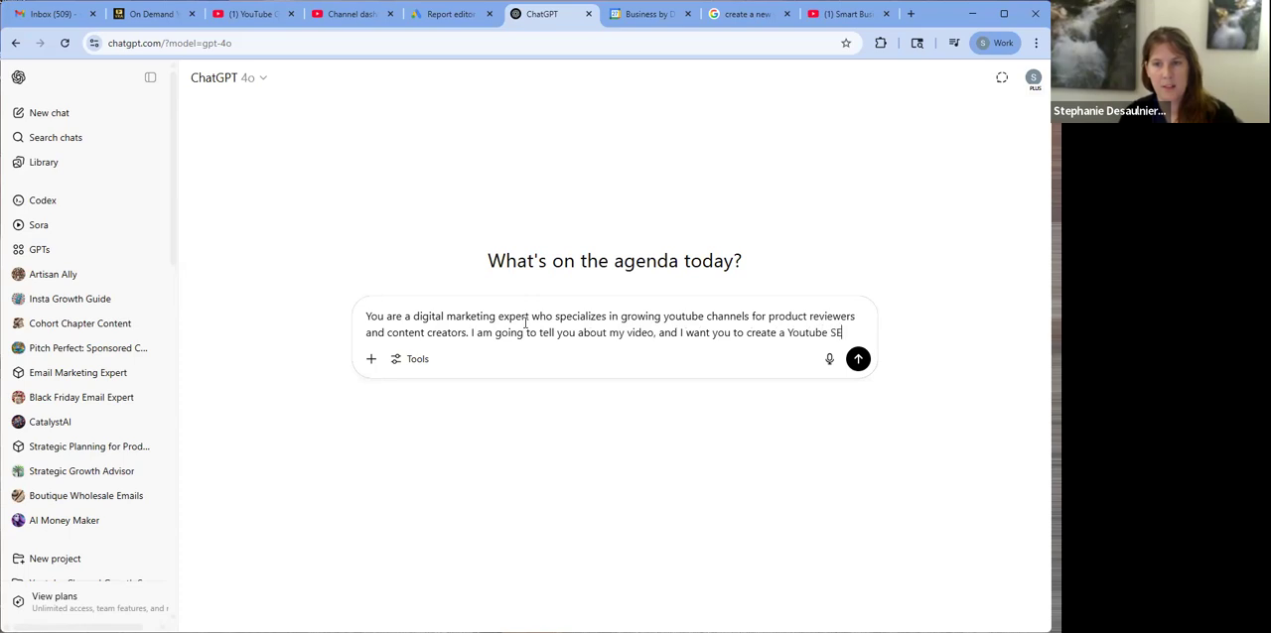
pyautogui.write('O optimiz')
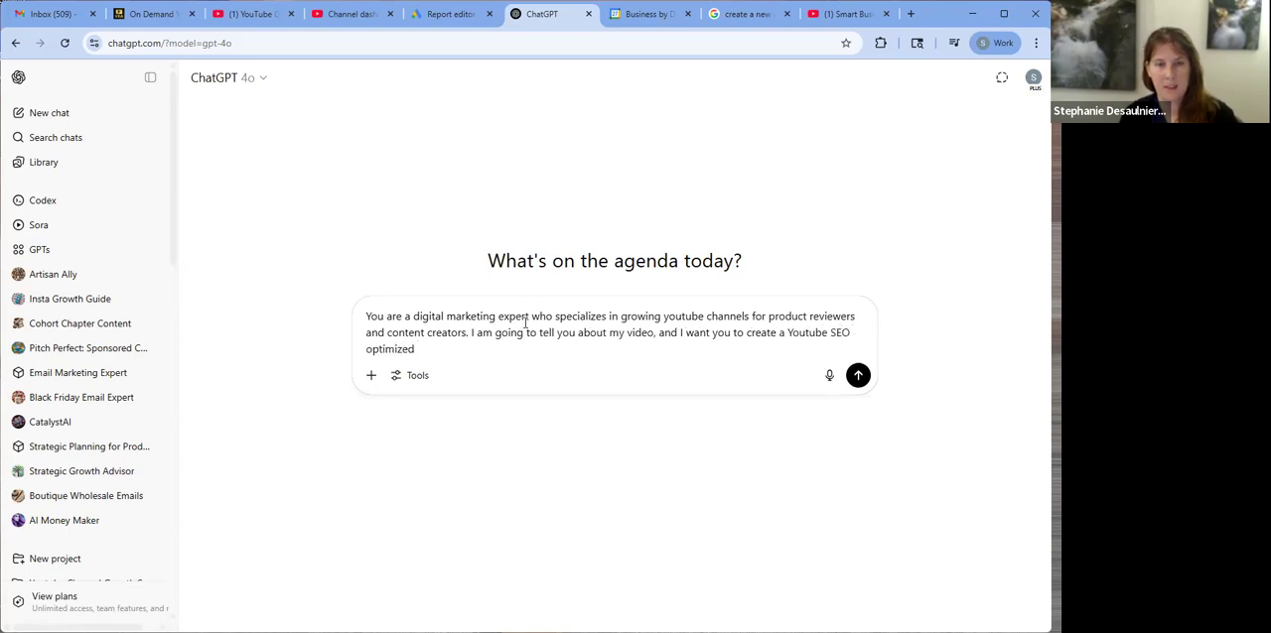
pyautogui.write('ed title and')
# Continue the prompt by asking for a Youtube SEO optimized title and description plus recommended tags, based on the video details to follow
pyautogui.write('escription, and recommend ')
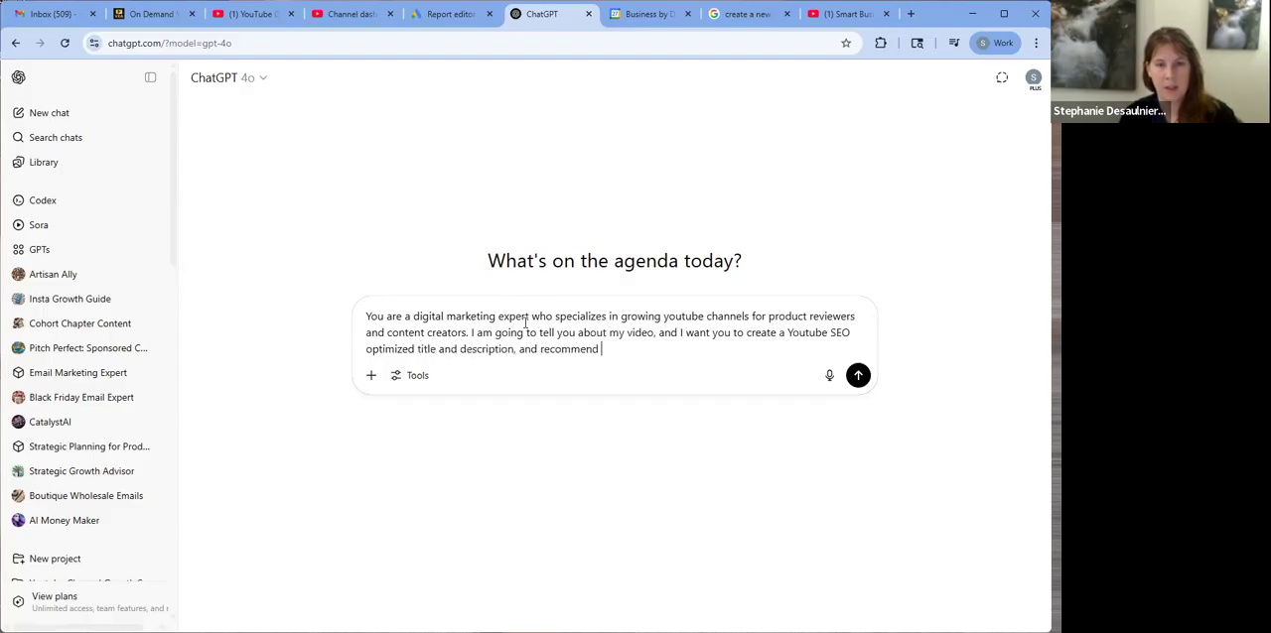
pyautogui.write('tags to include.')
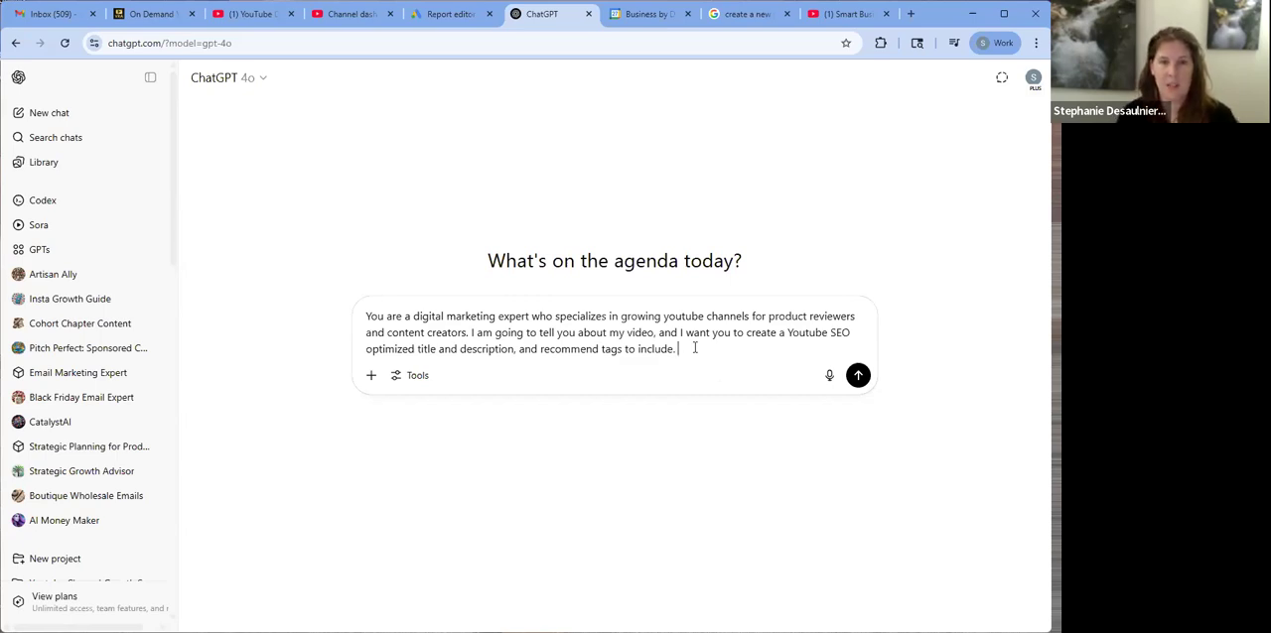
# Add a separate paragraph to the prompt saying the video is a short unboxing and review of the YaGud walking pad
pyautogui.hotkey('shift', 'Return')
pyautogui.hotkey('shift', 'Return')
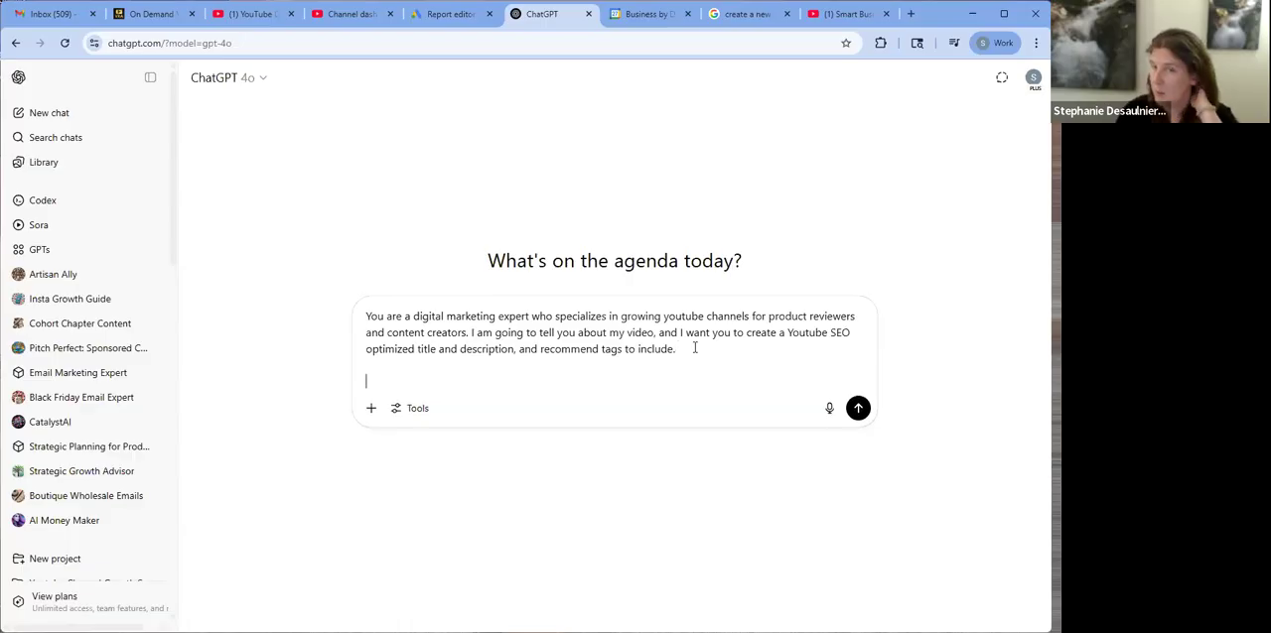
pyautogui.write('I am doing a short unboxing and review of the YaGu')
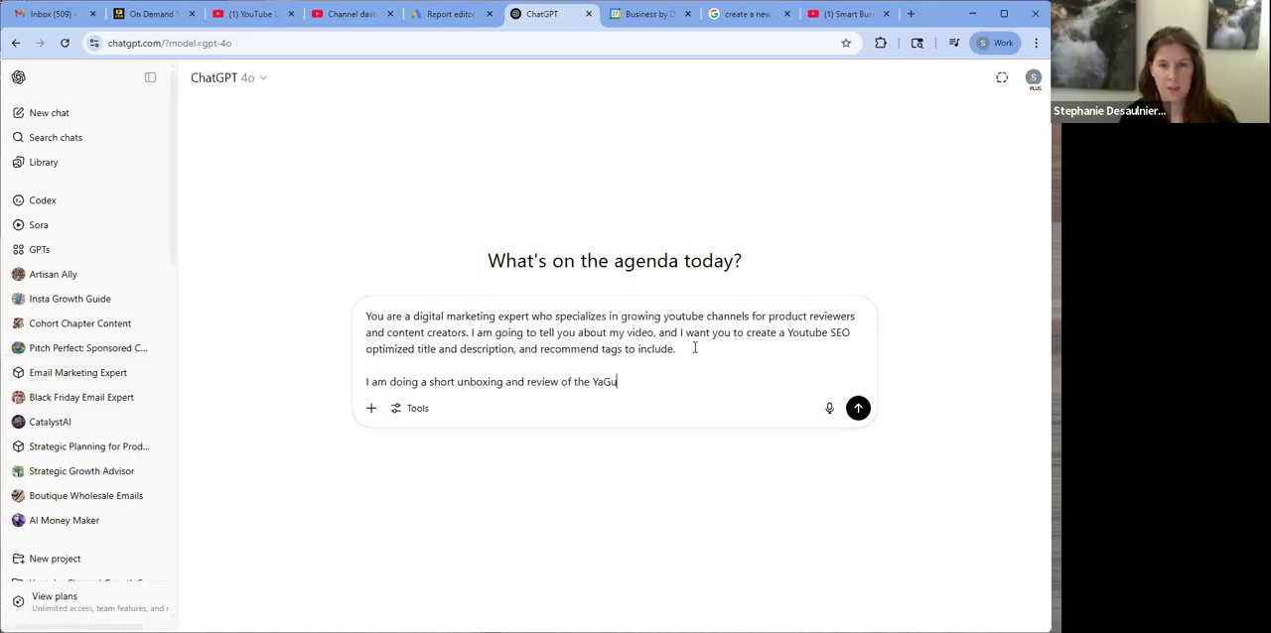
pyautogui.write('d walking pad, ')
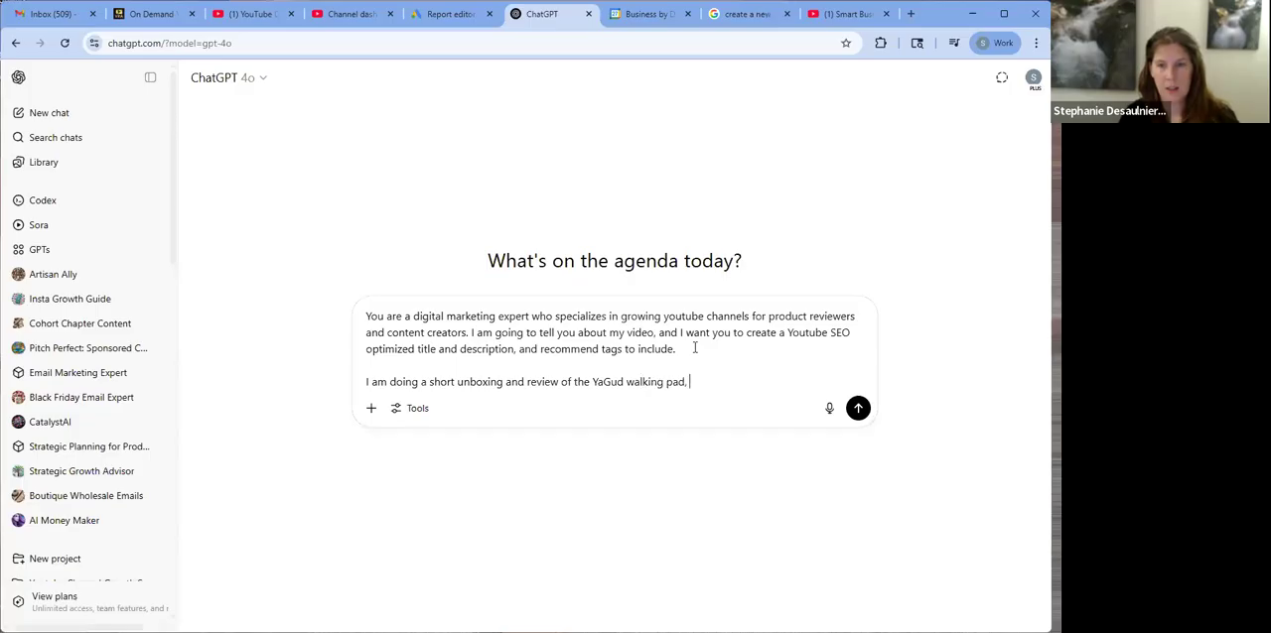
pyautogui.write('designed for small spaces and o')
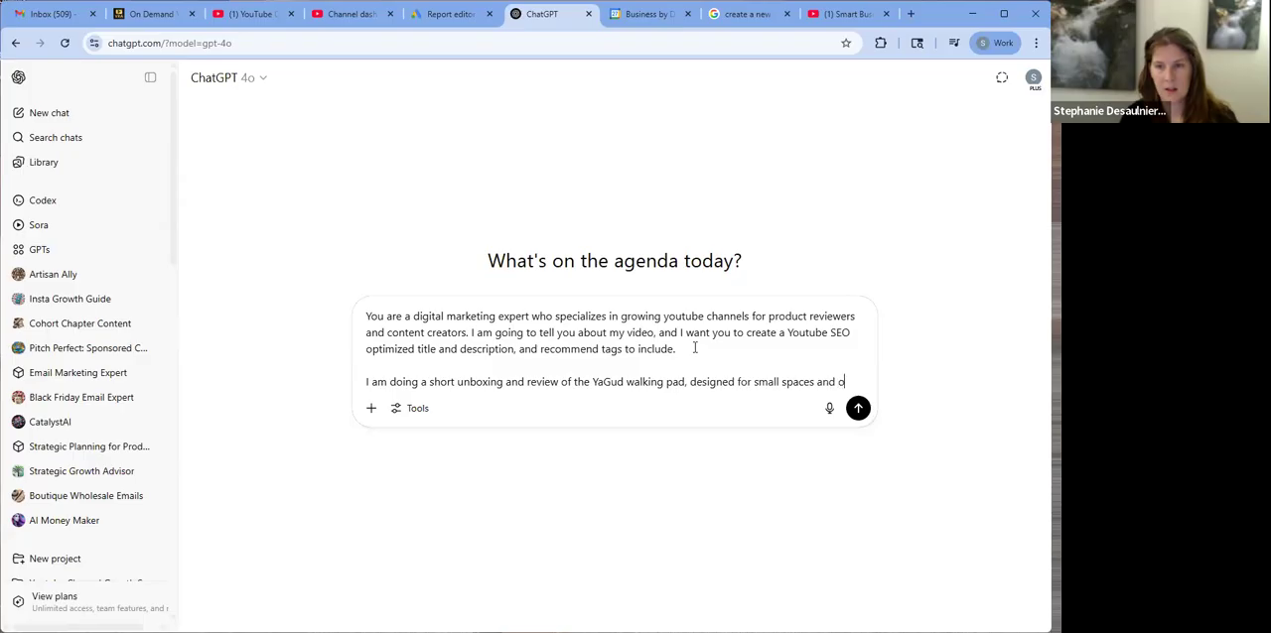
pyautogui.write('ffices')
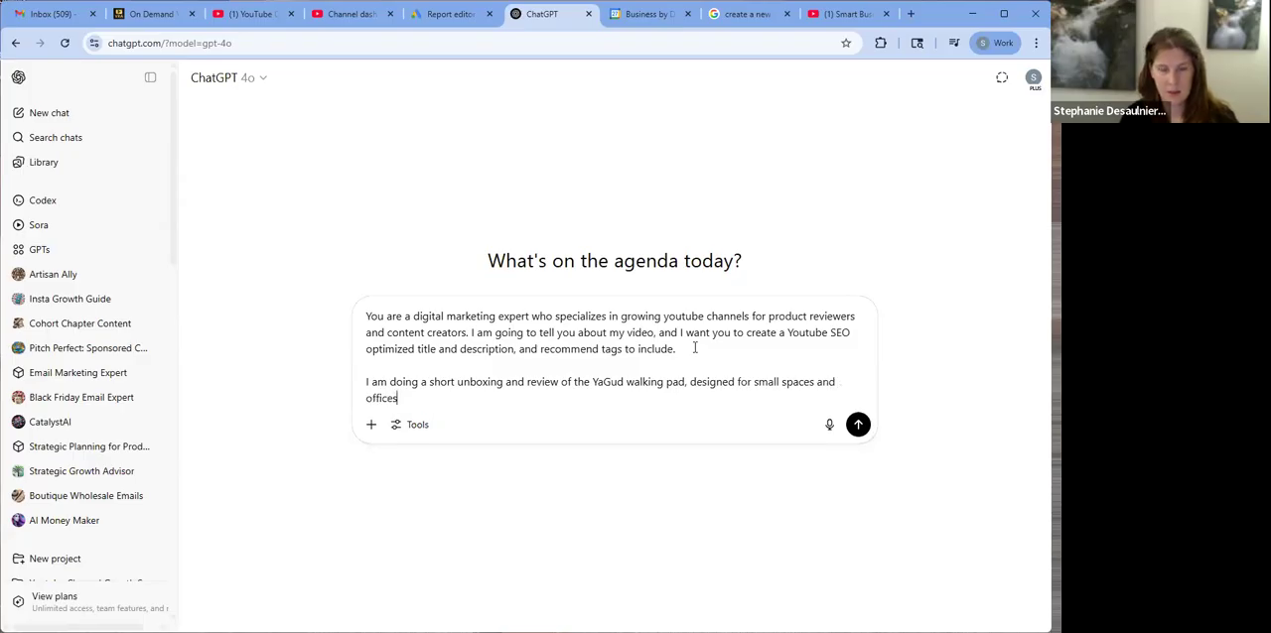
pyautogui.write(', with a m')
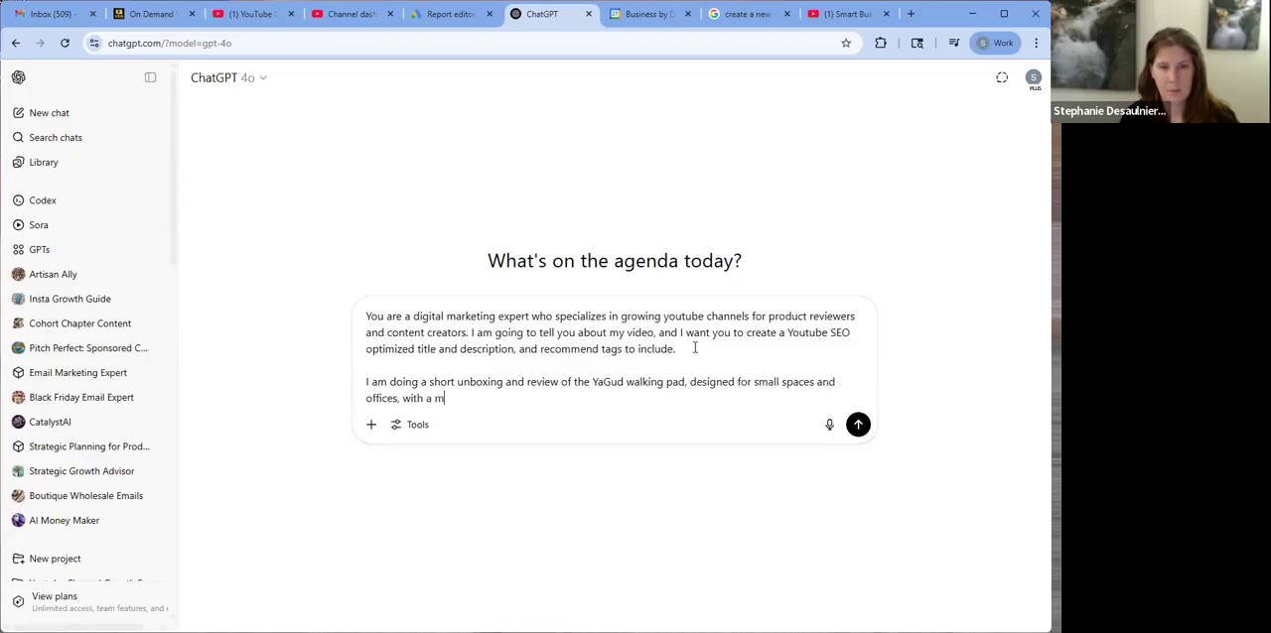
pyautogui.write('aximum spee')
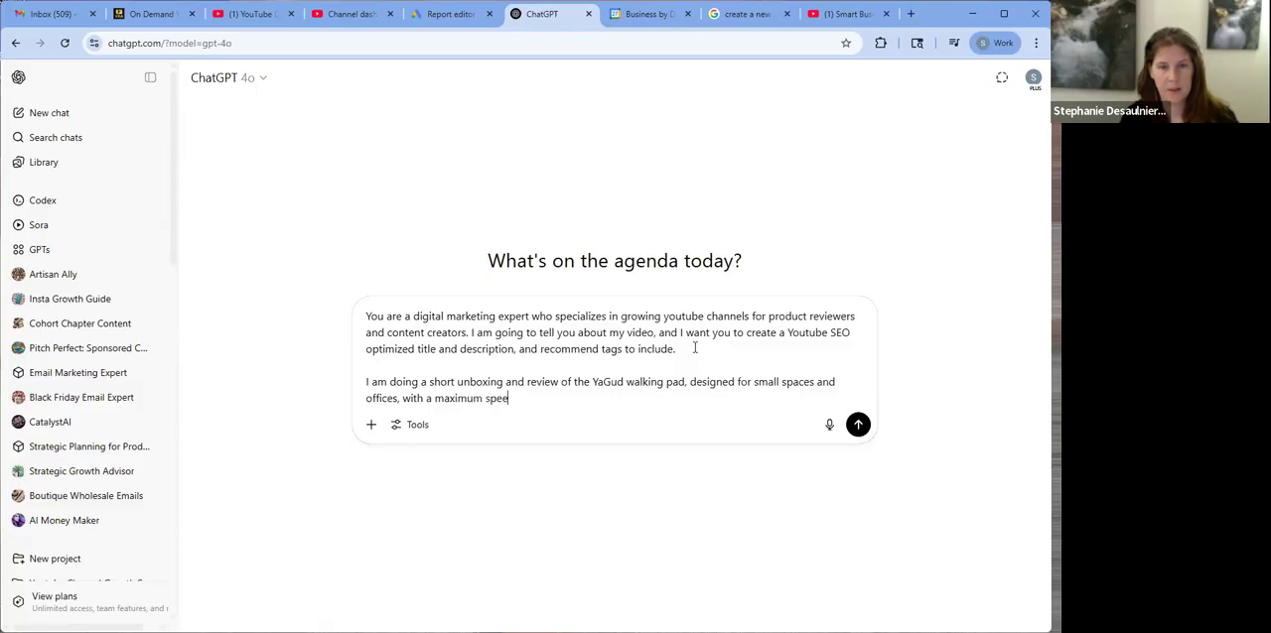
pyautogui.write('d of 3.4 mph')
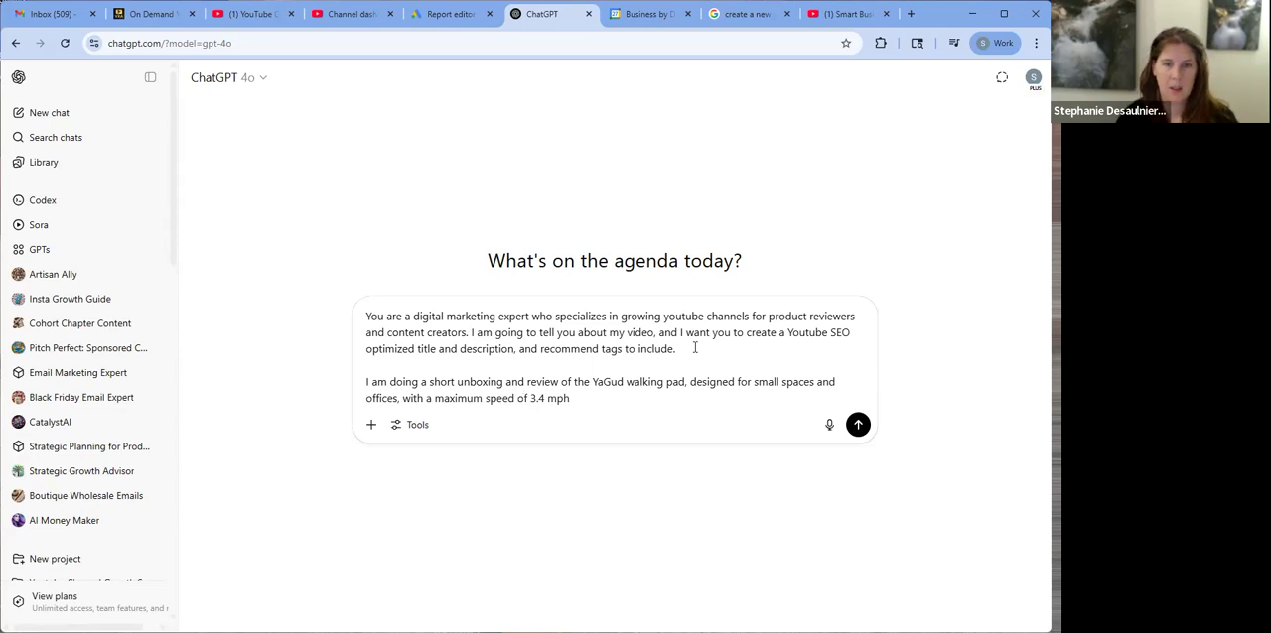
# Replace the details following "YaGud walking pad" with the product's Amazon link and send the prompt
pyautogui.moveTo(684, 382); pyautogui.dragTo(706, 402)
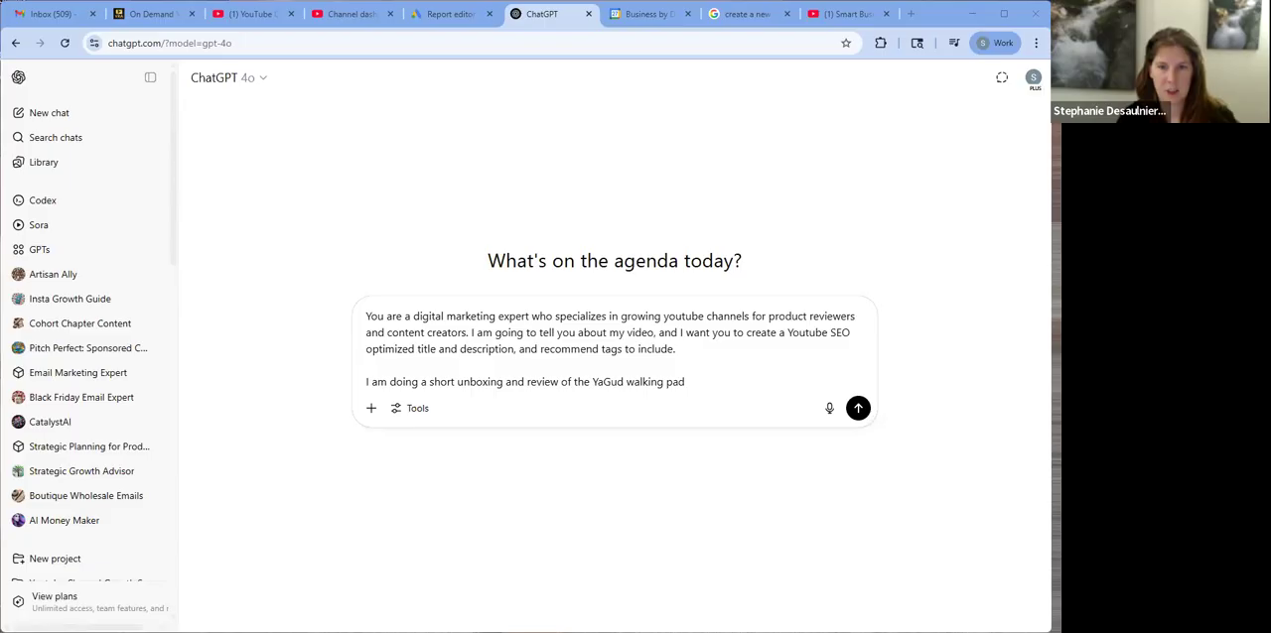
pyautogui.write('https://www.amazon.com/dp/B0C3QY37Y8?linkCode=ssc&tag=onamzste0c1b7-20&creativeASIN=B0C3QY37Y8&asc_item-id=amzn1.vse.video.0222734bd5c14099849f097c7db981fc&ref_=aip_sf_asn_video_ons_mixed_d_qv_asin&th=1')
pyautogui.click(858, 458)
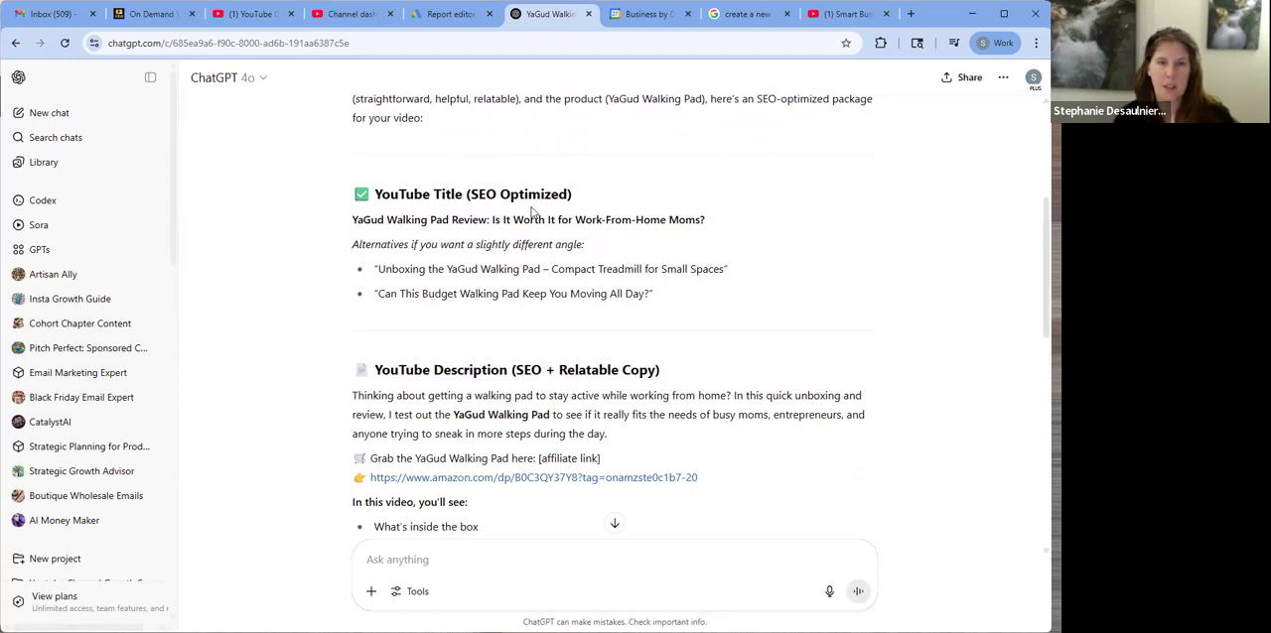
# Copy the suggested title "Can This Budget Walking Pad Keep You Moving All Day?" and use it as the video's title in YouTube Studio
pyautogui.moveTo(650, 295); pyautogui.dragTo(378, 295)
pyautogui.hotkey('ctrl', 'c')
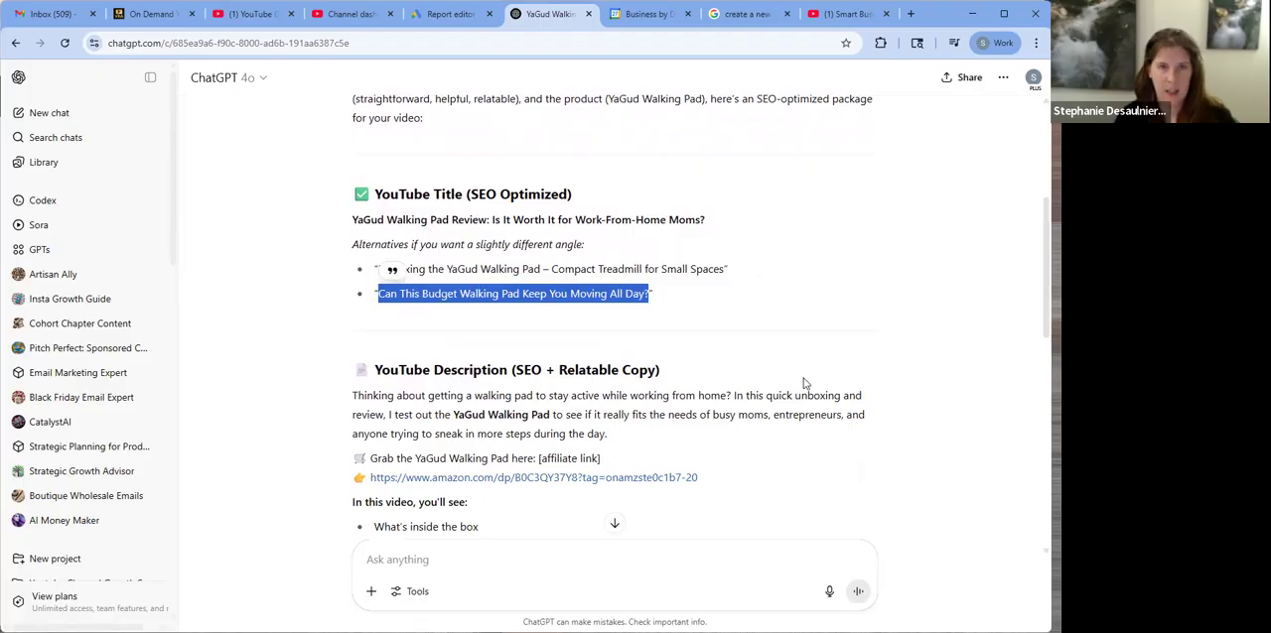
pyautogui.scroll(2, 794, 375)
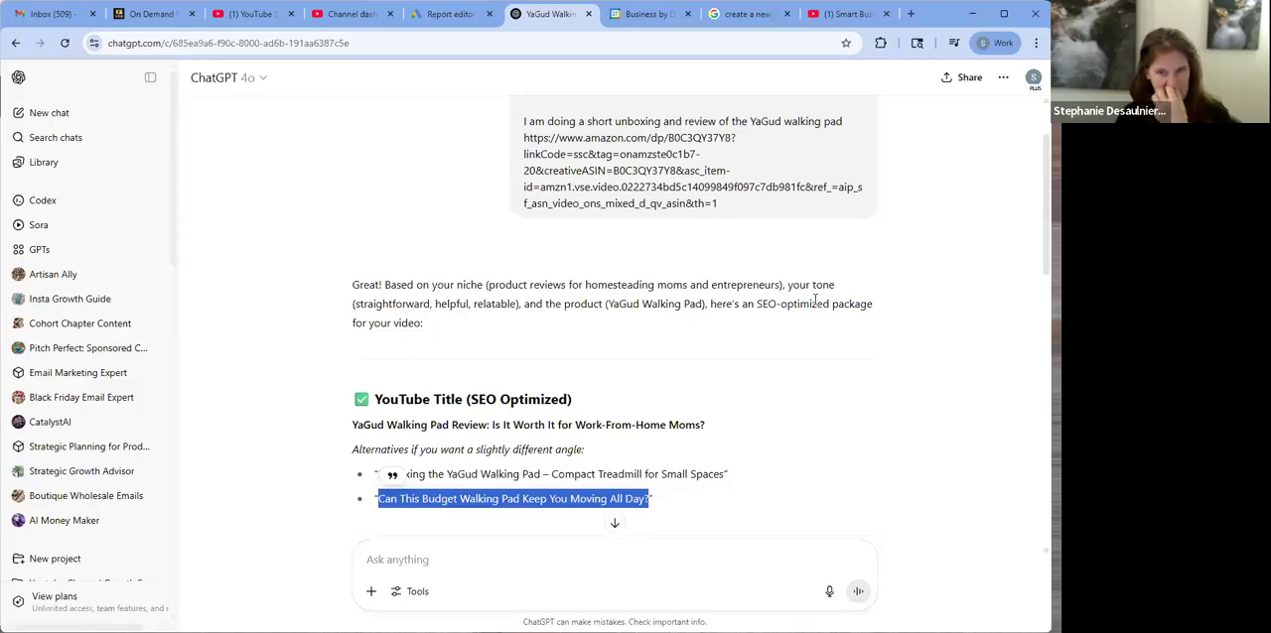
pyautogui.scroll(-2, 642, 321)
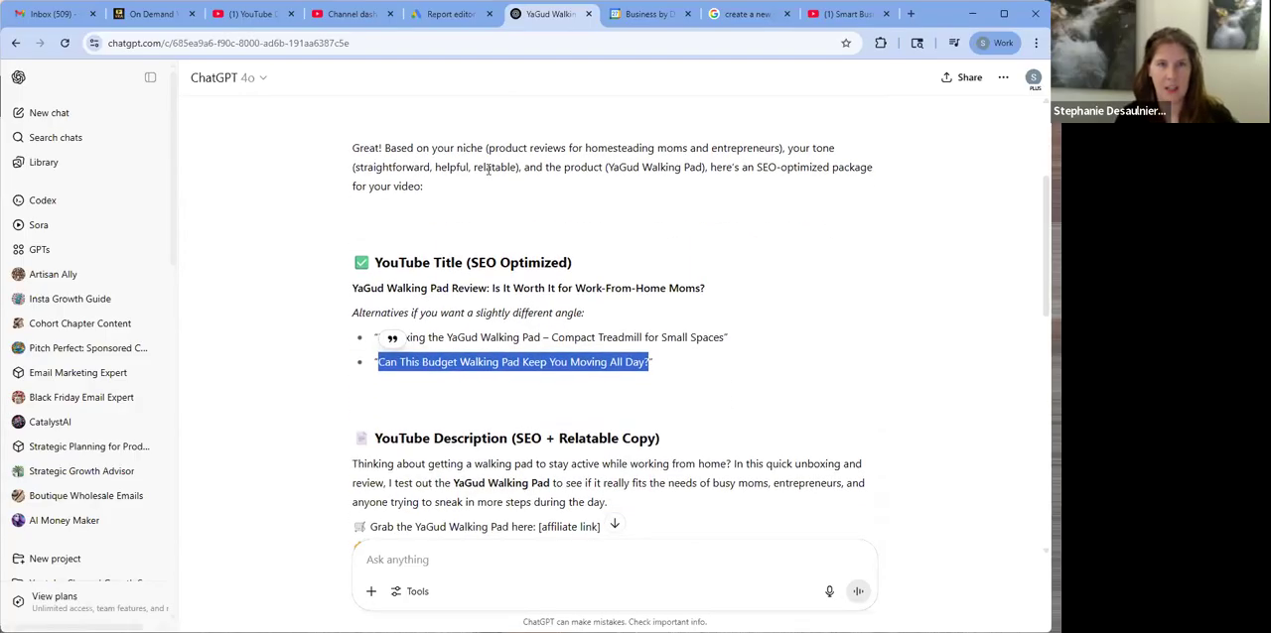
pyautogui.click(327, 17)
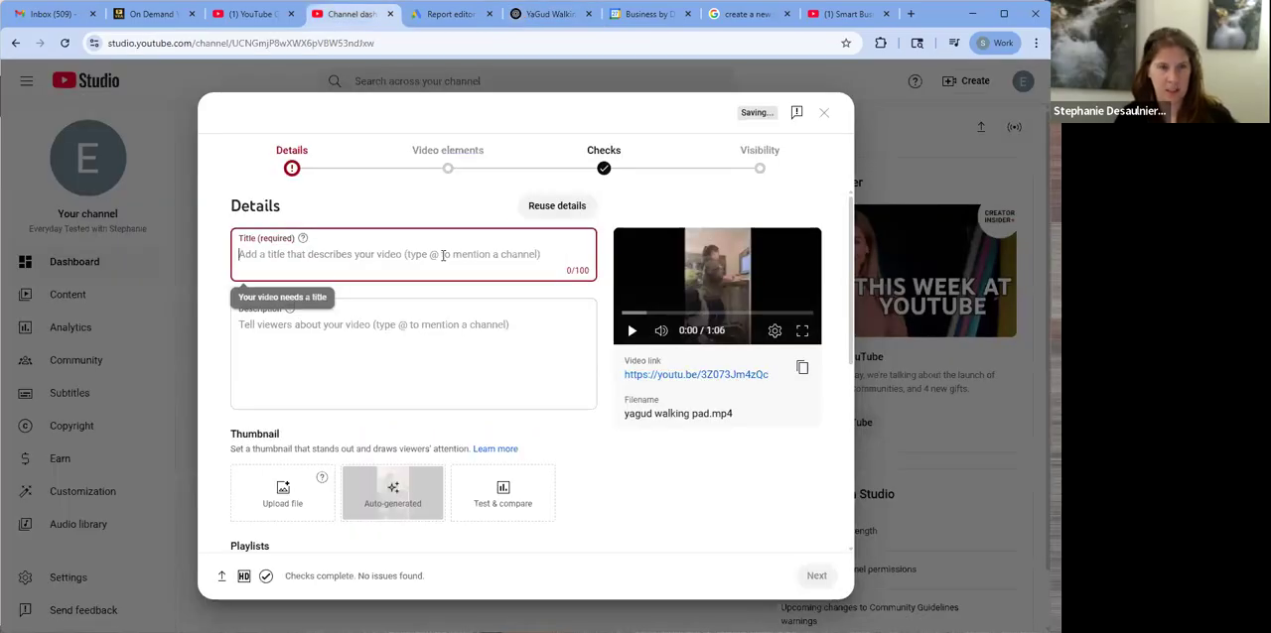
pyautogui.hotkey('ctrl', 'v')
# Copy ChatGPT's full suggested description, from "Thinking about getting a walking pad" through the comments question, into the video's description in YouTube Studio
pyautogui.click(568, 20)
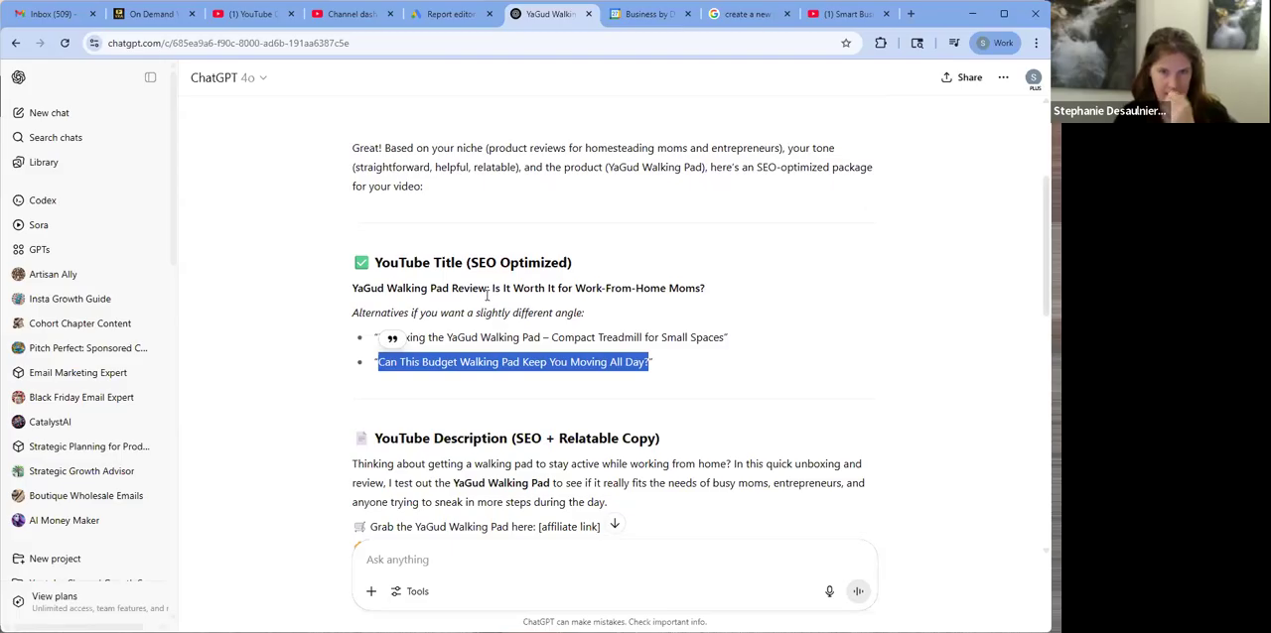
pyautogui.click(545, 347)
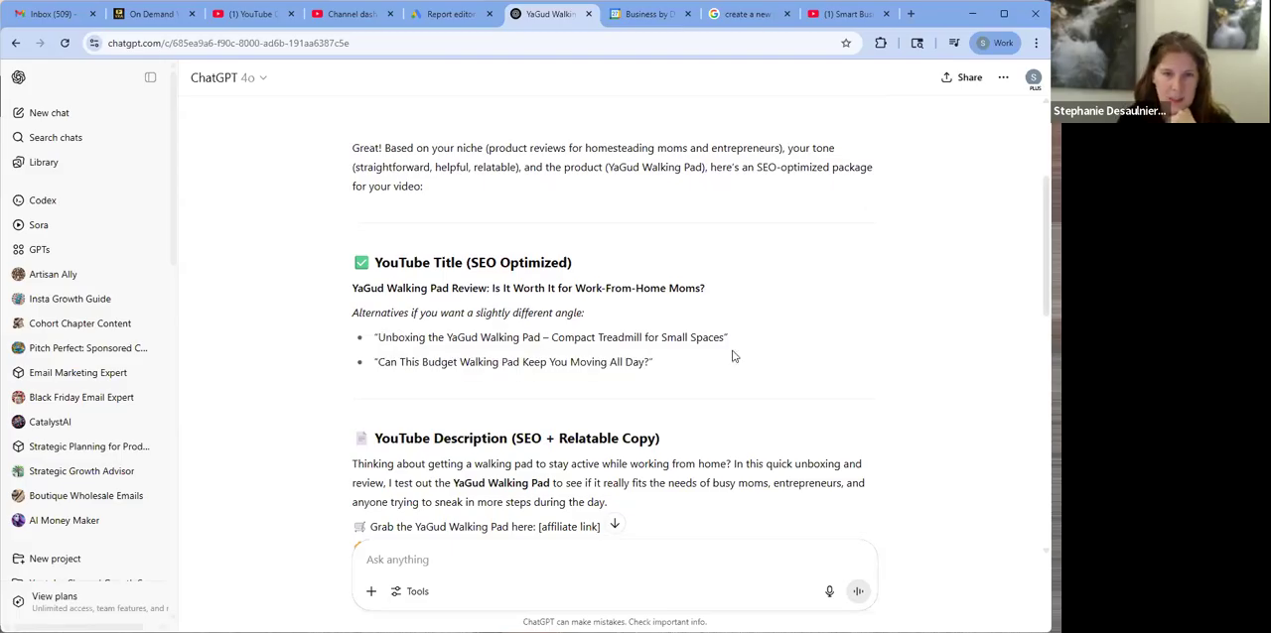
pyautogui.scroll(-3, 861, 359)
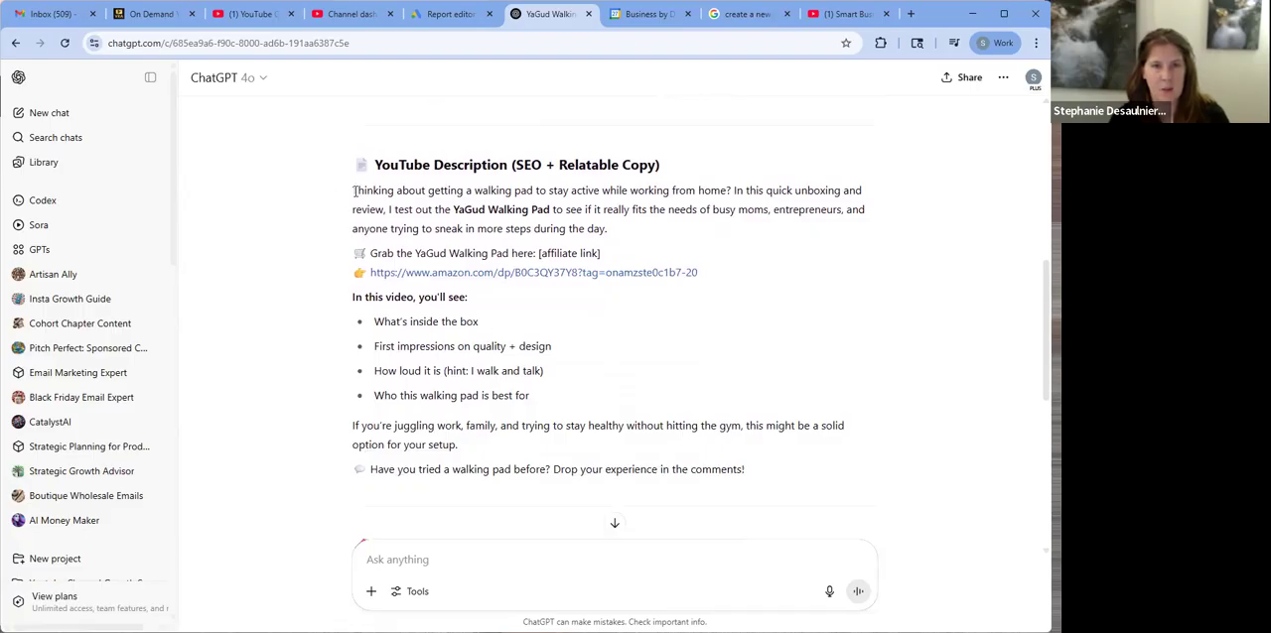
pyautogui.moveTo(353, 190); pyautogui.dragTo(829, 470)
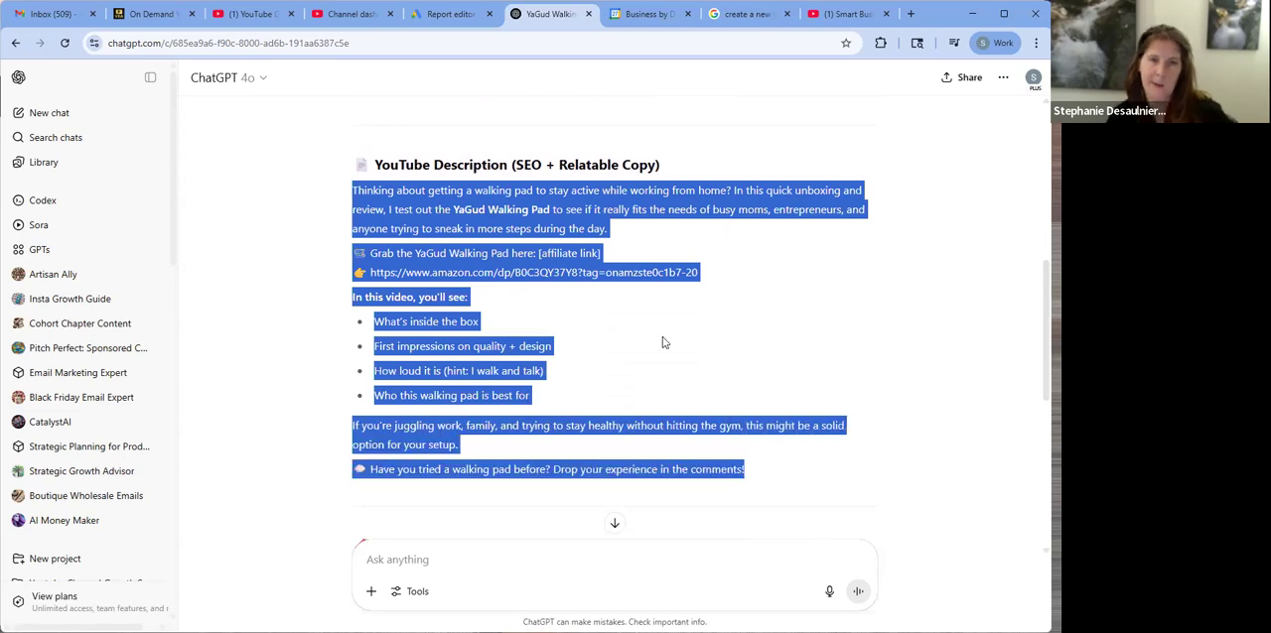
pyautogui.click(348, 17)
pyautogui.click(334, 339)
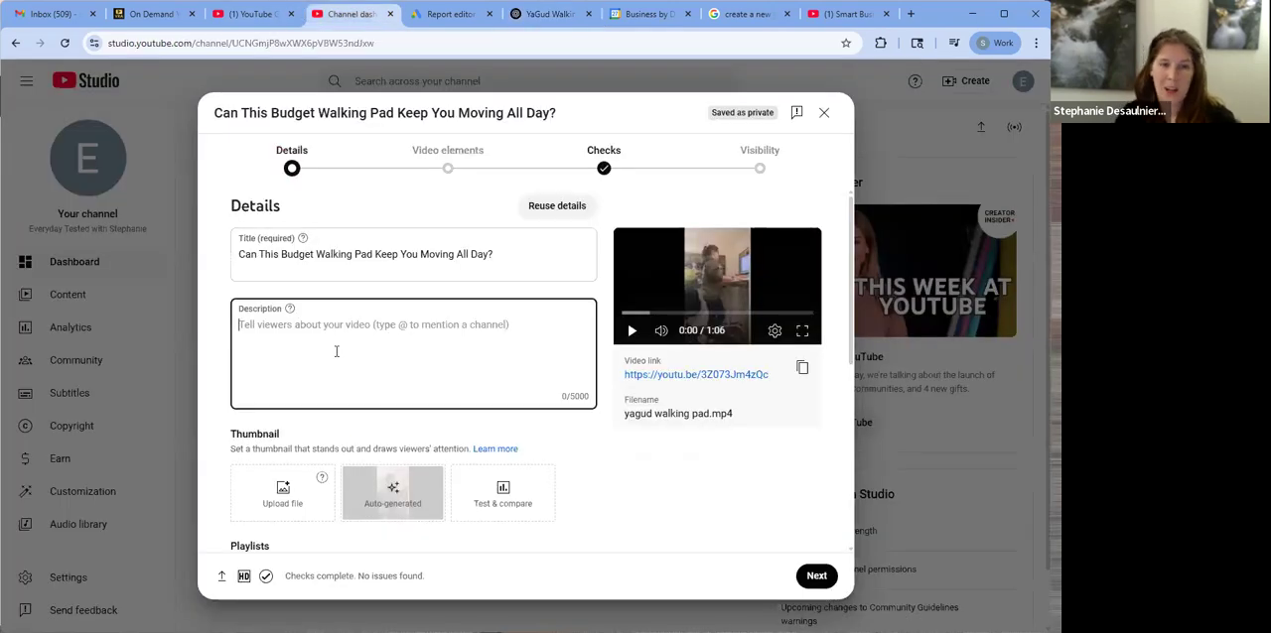
pyautogui.hotkey('ctrl', 'v')
# Remove the speech bubble emoji before "Have you tried a walking pad before?" at the end of the video description
pyautogui.moveTo(256, 409); pyautogui.dragTo(235, 415)
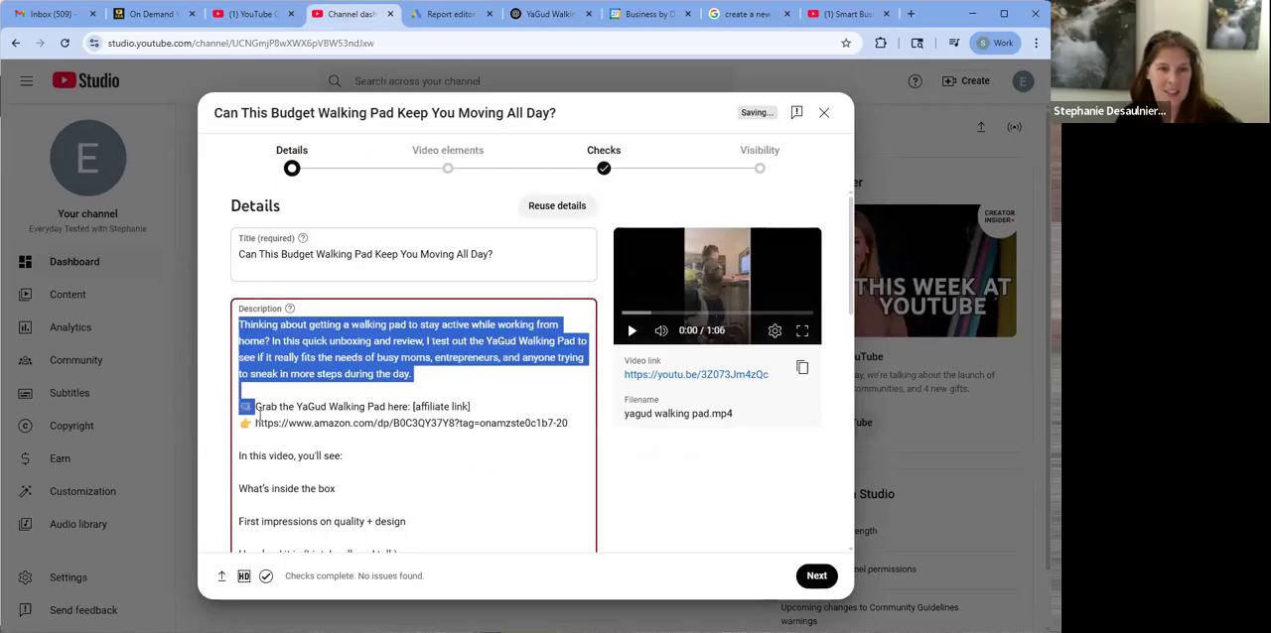
pyautogui.click(274, 446)
pyautogui.scroll(-2, 274, 446)
pyautogui.click(255, 463)
pyautogui.moveTo(253, 465); pyautogui.dragTo(237, 466)
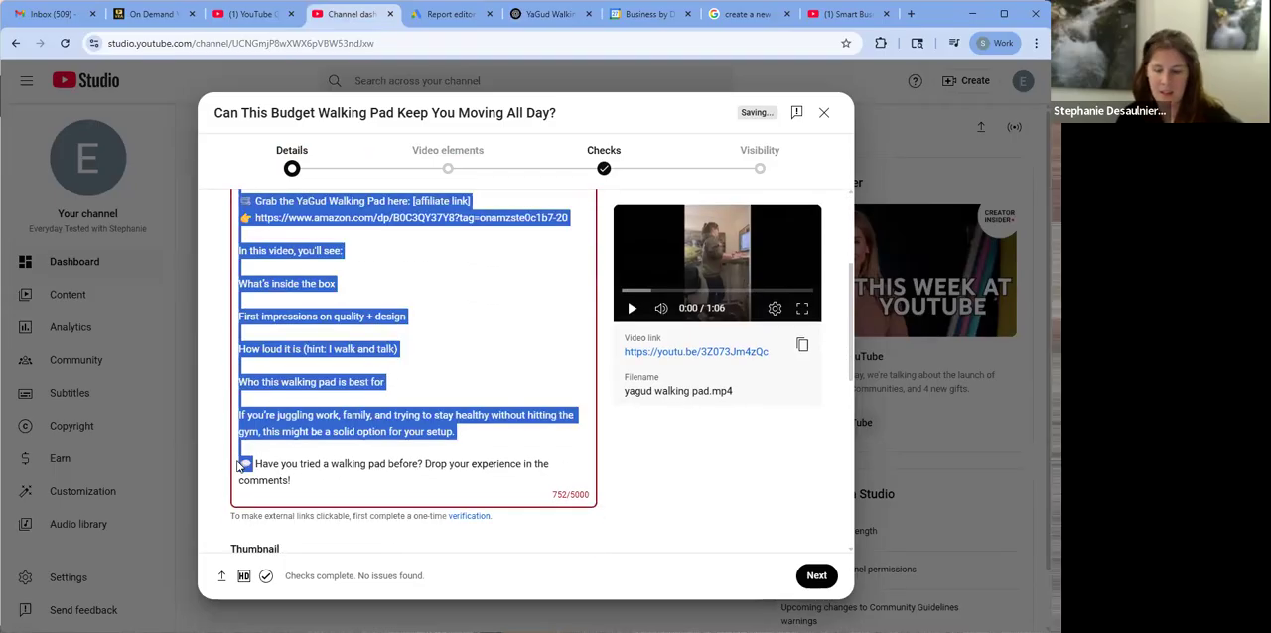
pyautogui.click(254, 465)
pyautogui.press('BackSpace')
pyautogui.press('BackSpace')
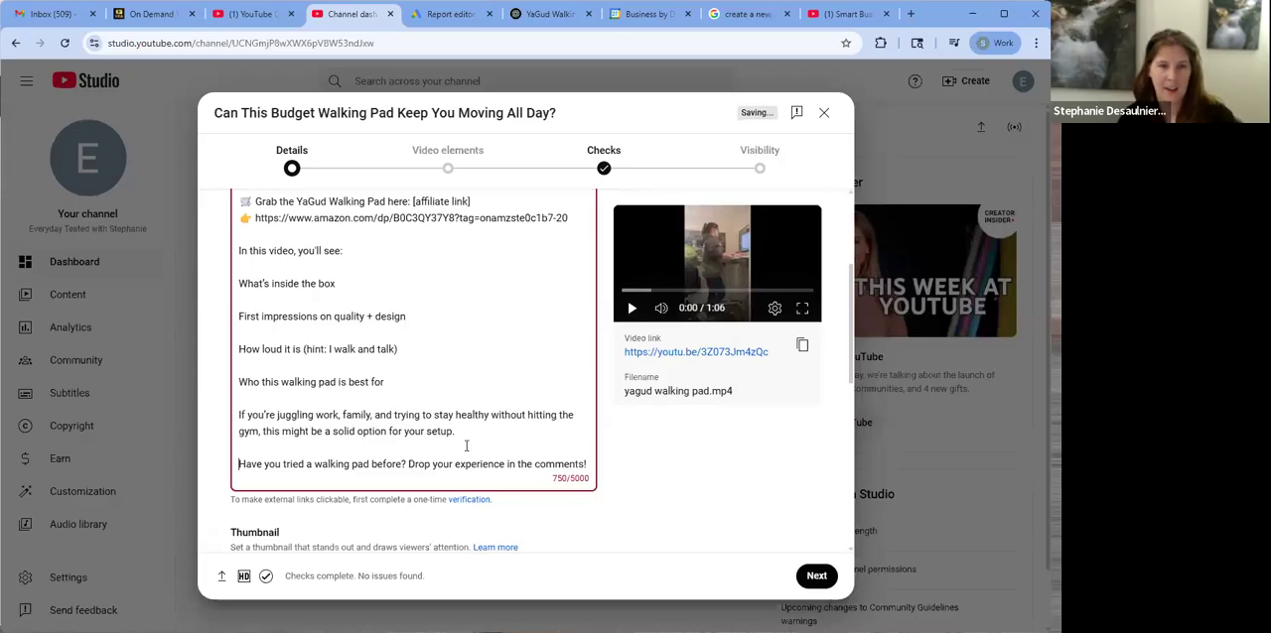
# Delete the Amazon link line and its leftover blank line below "Grab the YaGud Walking Pad here" in the description
pyautogui.scroll(3, 466, 446)
pyautogui.moveTo(562, 423); pyautogui.dragTo(238, 424)
pyautogui.press('BackSpace')
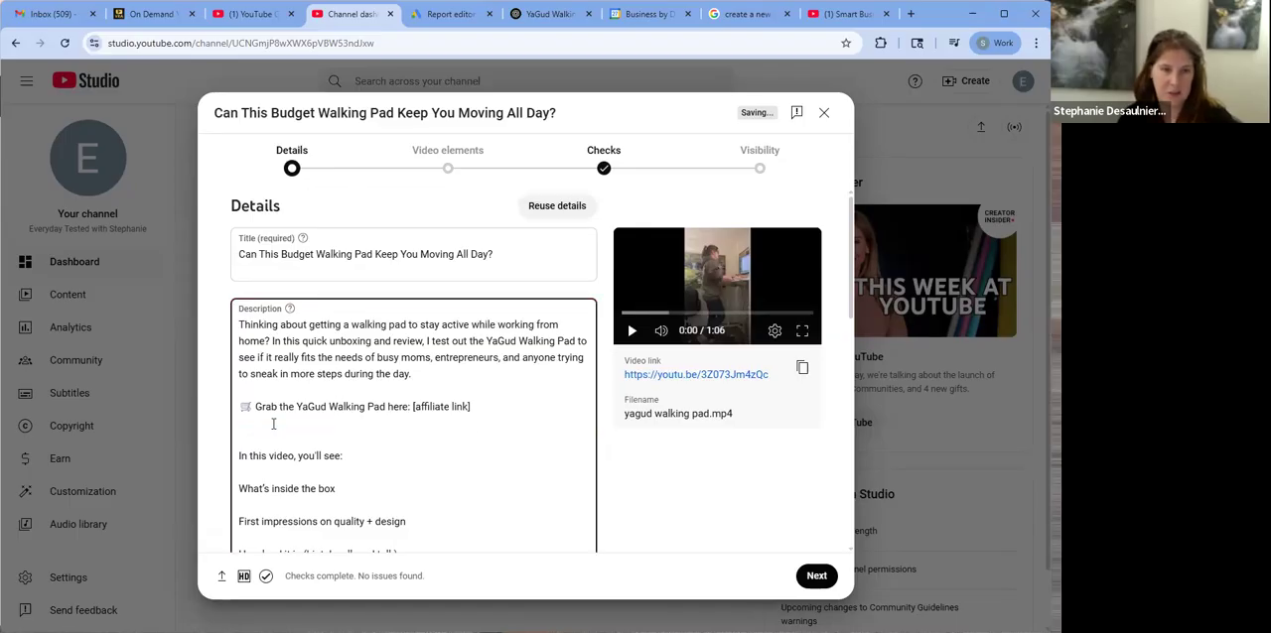
pyautogui.press('BackSpace')
pyautogui.scroll(-1, 482, 413)
pyautogui.moveTo(479, 339); pyautogui.dragTo(413, 339)
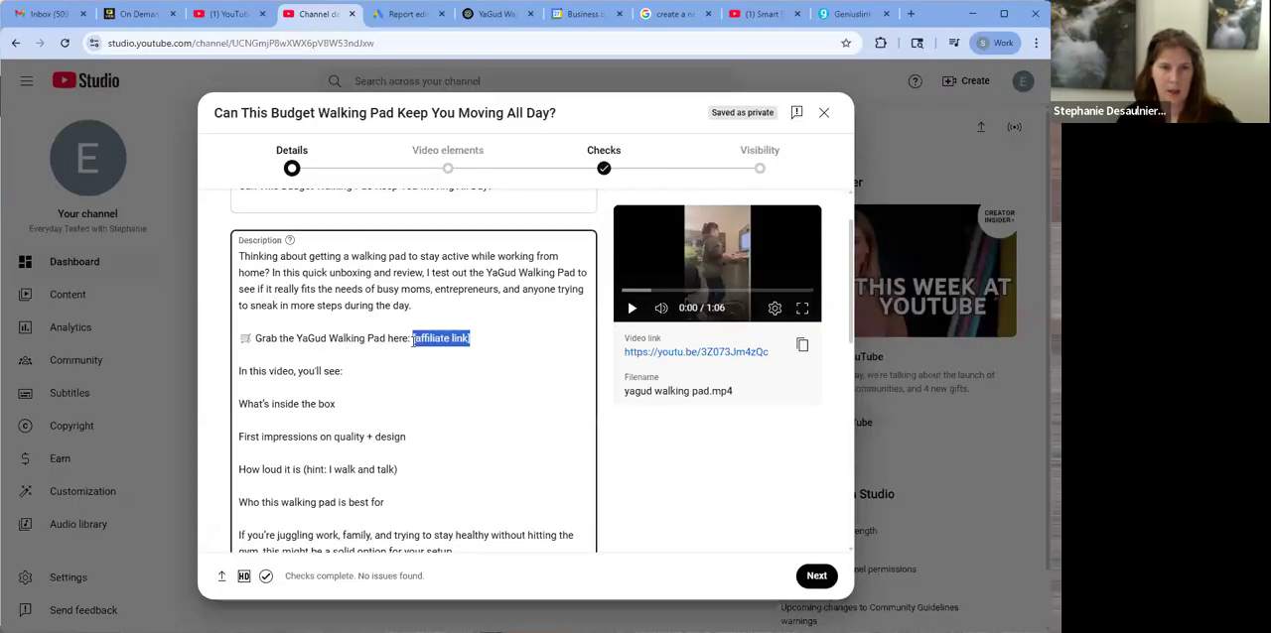
pyautogui.write('https://geni.us/o3U30C')
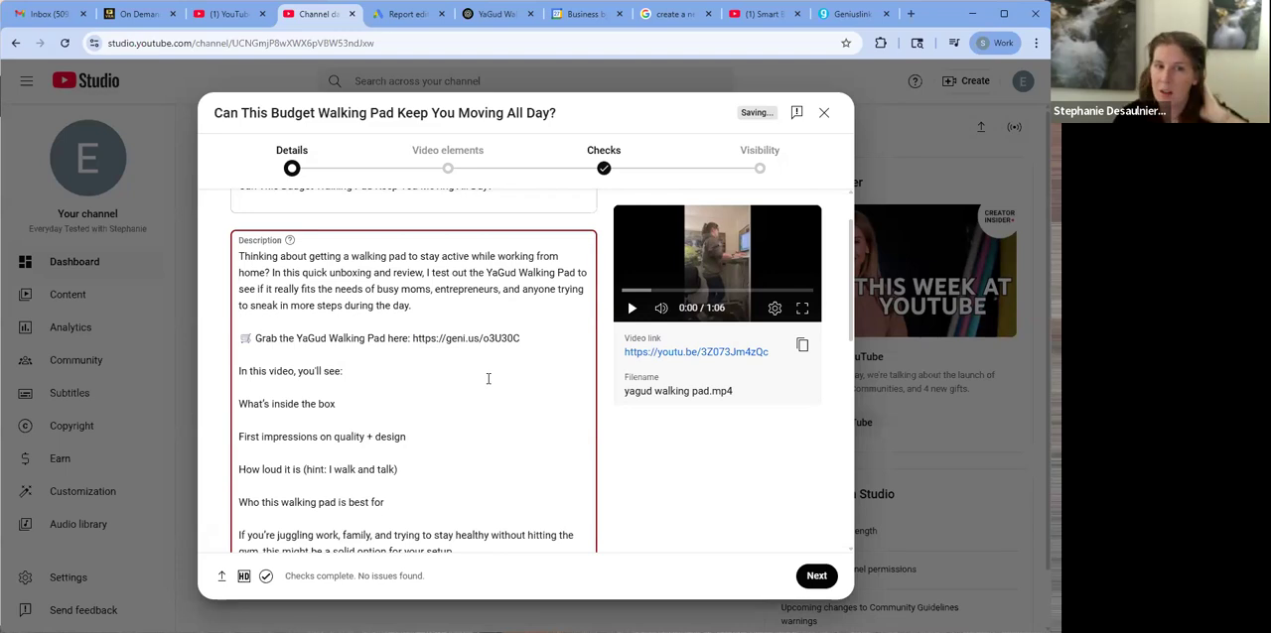
# Check the verification notice for external links and remove the geni.us link from the description
pyautogui.scroll(-2, 488, 378)
pyautogui.scroll(-1, 485, 389)
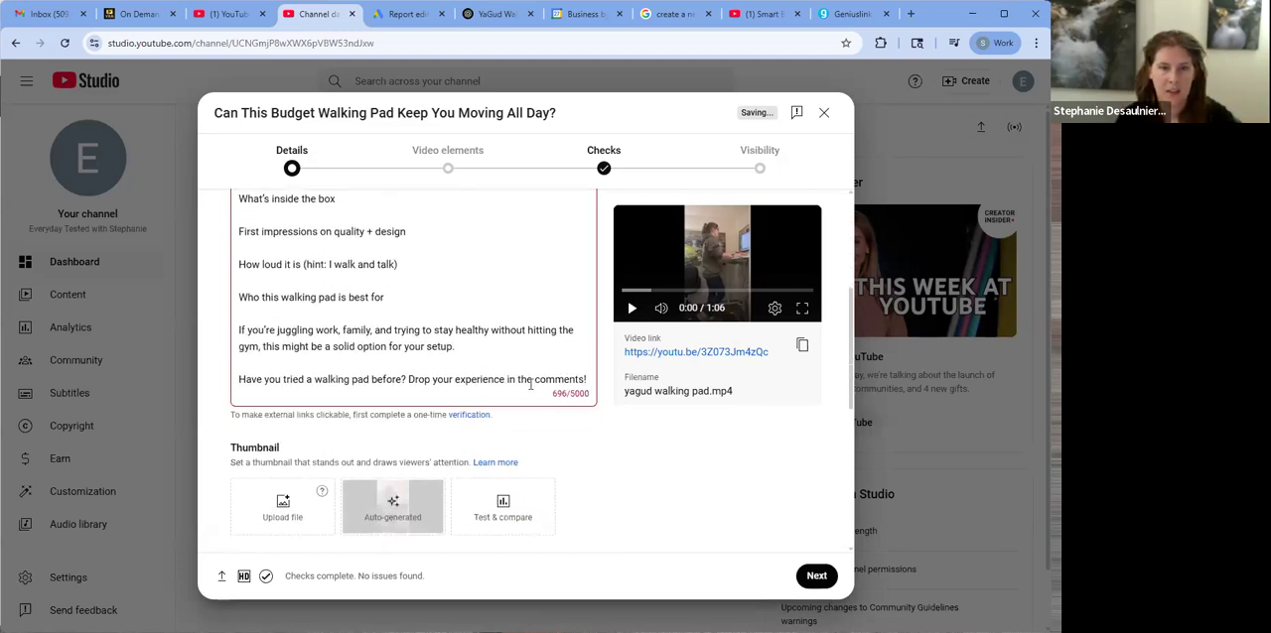
pyautogui.rightClick(464, 421)
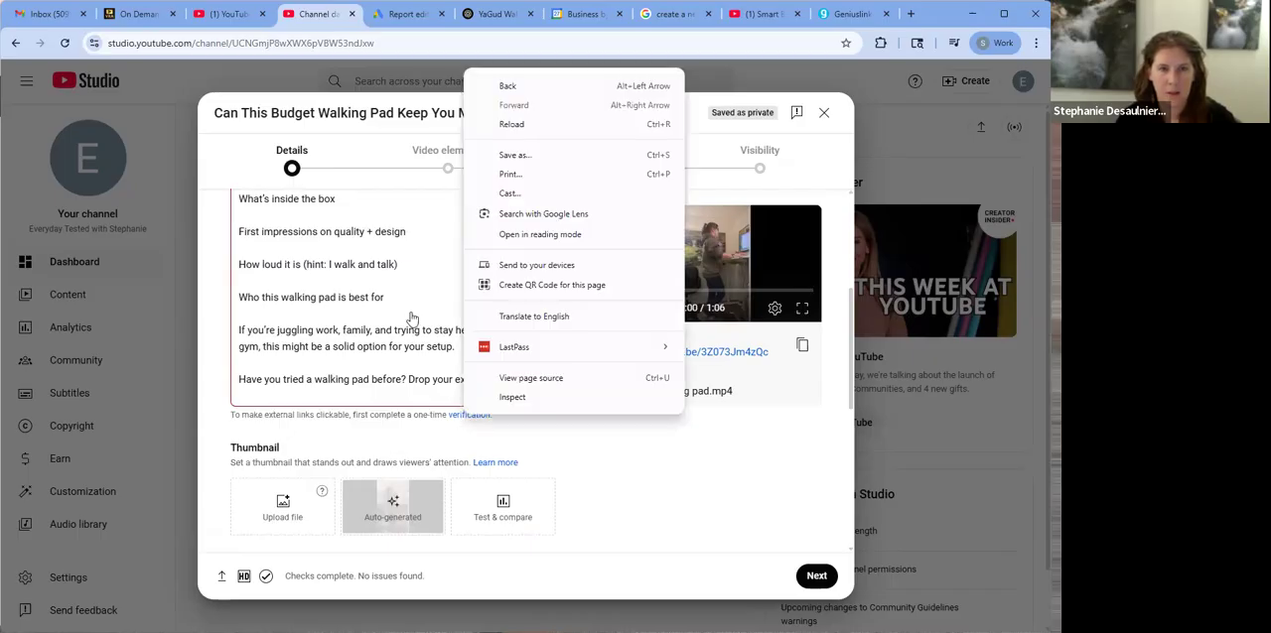
pyautogui.scroll(3, 490, 303)
pyautogui.moveTo(536, 338); pyautogui.dragTo(414, 337)
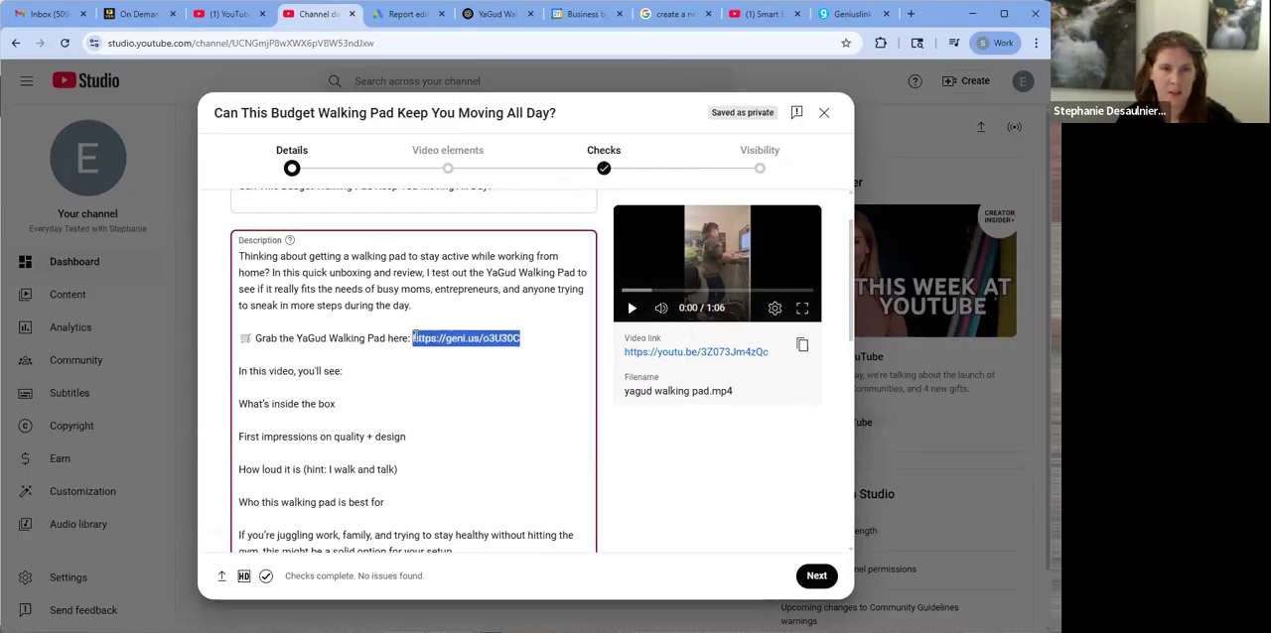
pyautogui.press('BackSpace')
# Try to upload a custom thumbnail file for the video and decline the phone verification
pyautogui.scroll(-5, 578, 397)
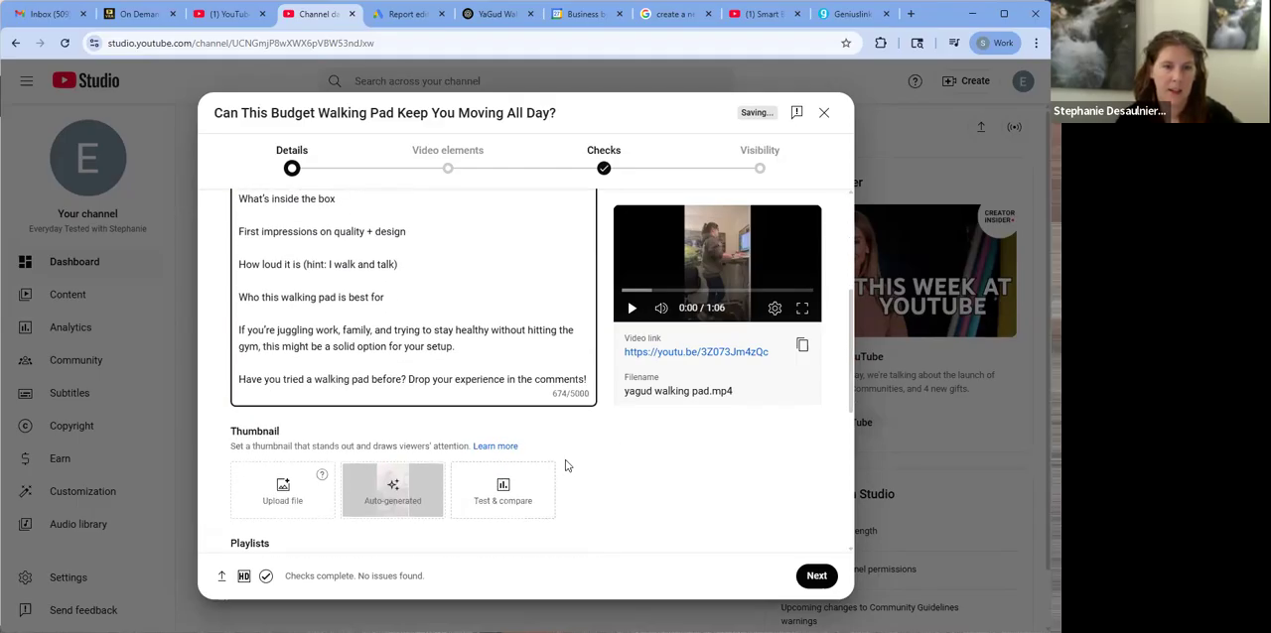
pyautogui.click(290, 494)
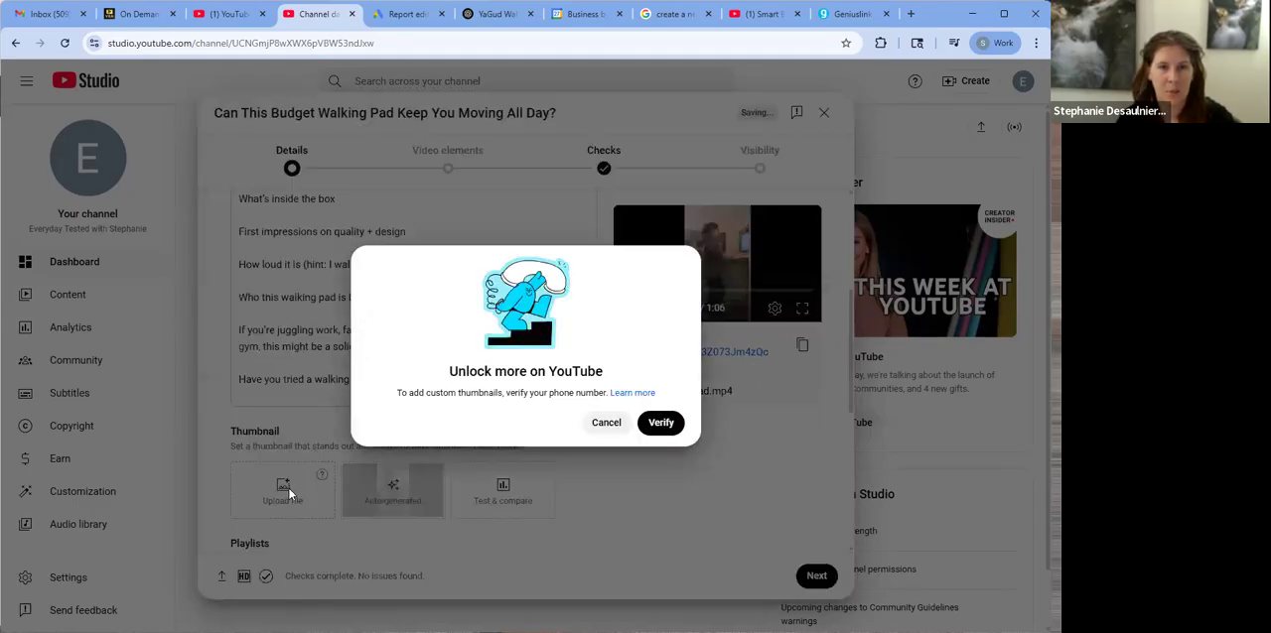
pyautogui.click(608, 423)
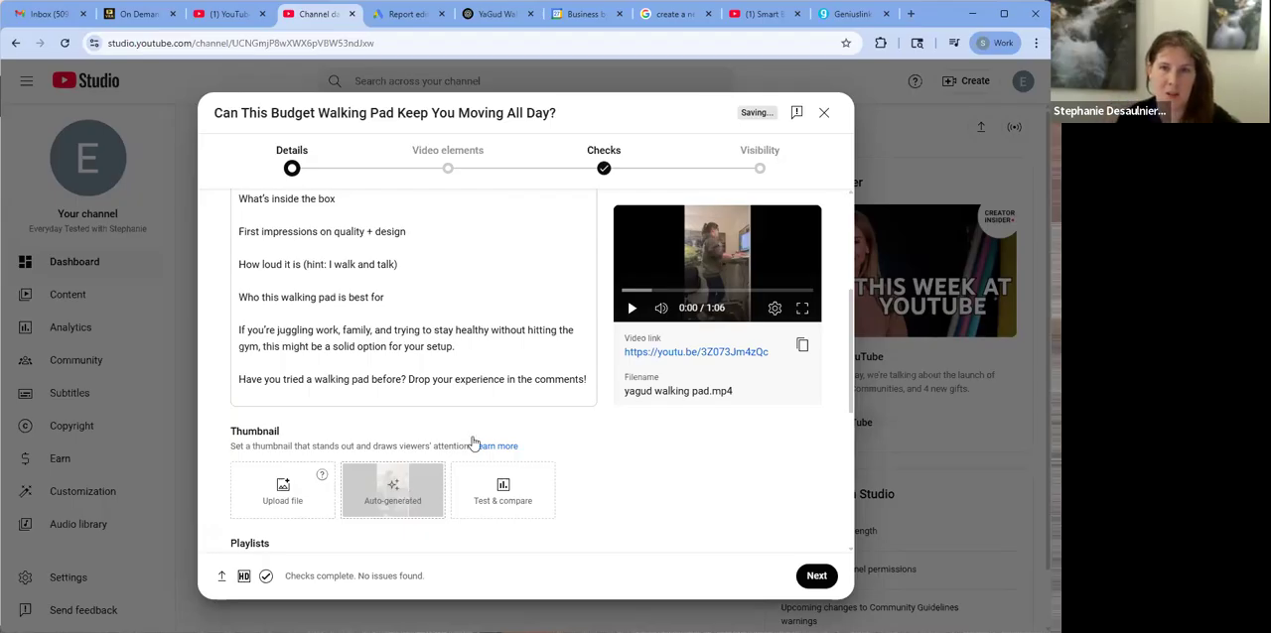
# Reveal the additional video details and review the paid promotion, altered content, automatic chapters and featured places options
pyautogui.scroll(-3, 434, 414)
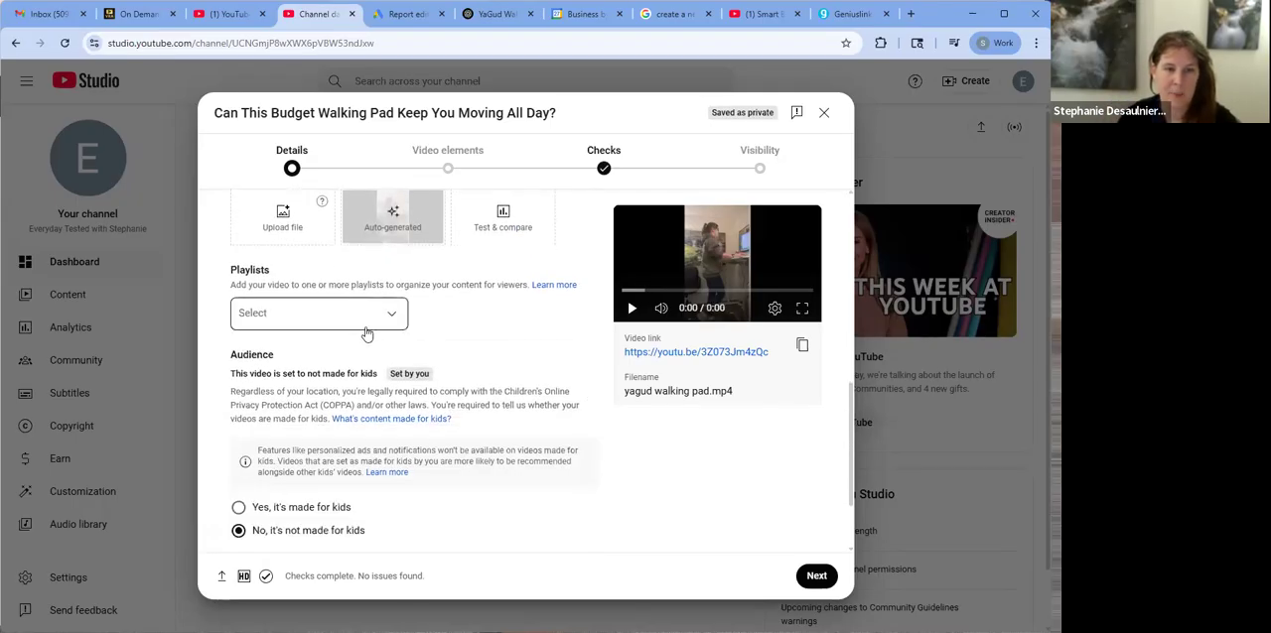
pyautogui.scroll(-1, 364, 336)
pyautogui.click(265, 483)
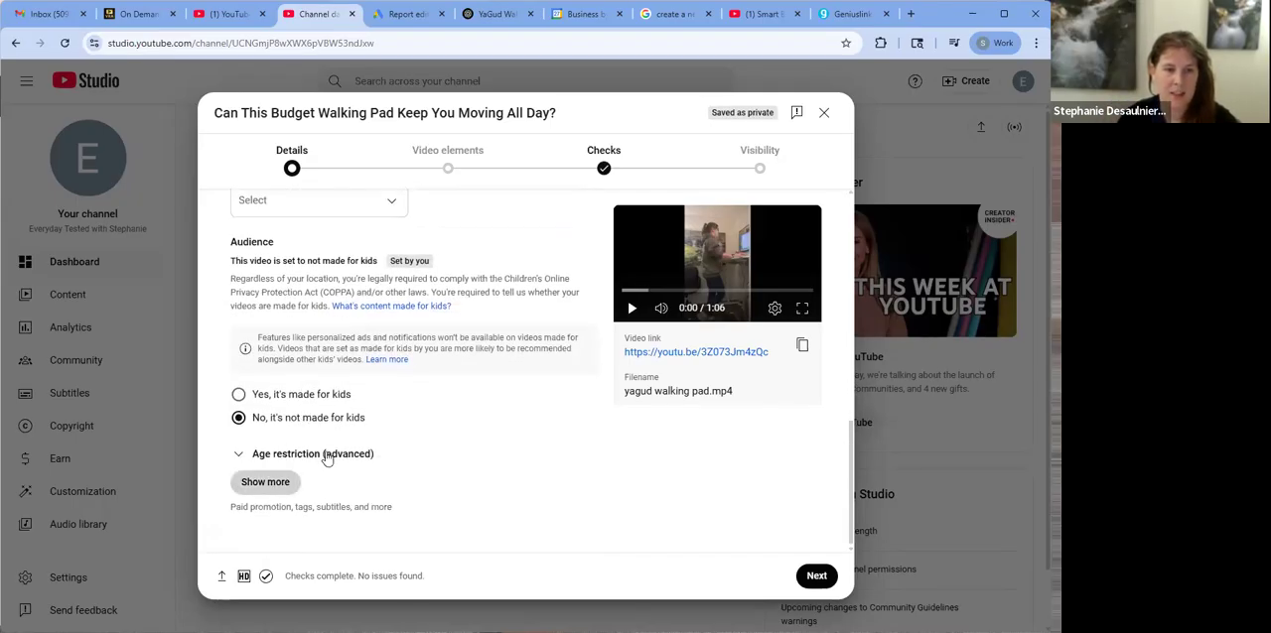
pyautogui.scroll(-4, 337, 452)
pyautogui.scroll(2, 366, 446)
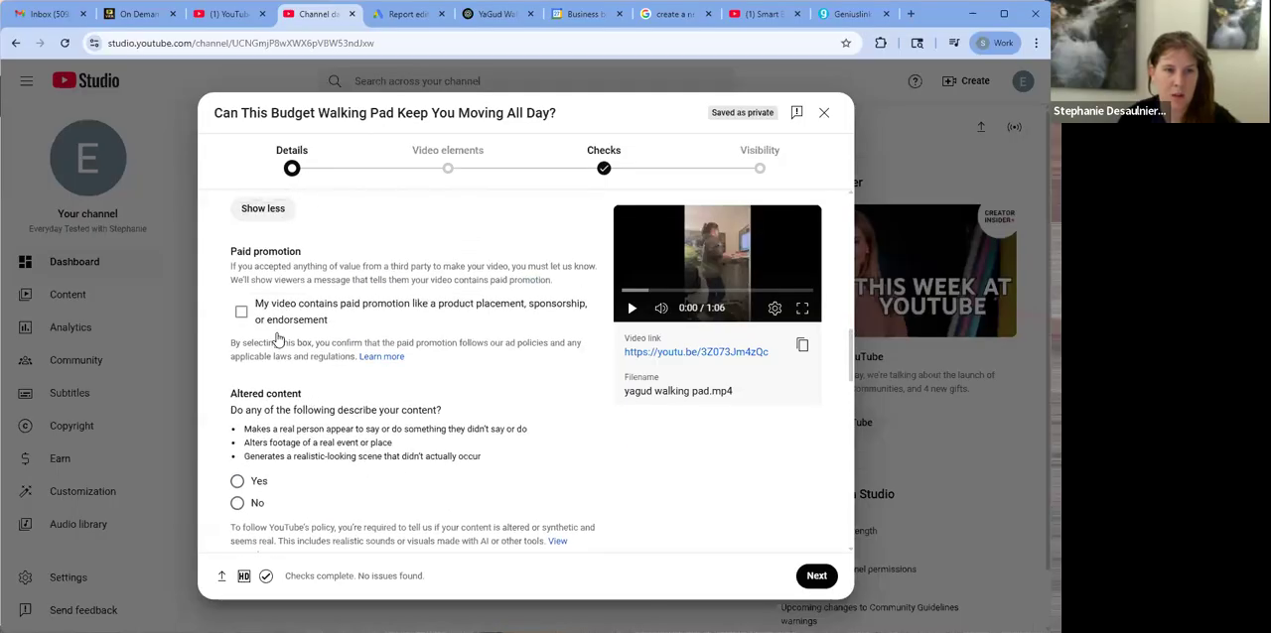
pyautogui.scroll(-2, 278, 338)
pyautogui.scroll(1, 308, 292)
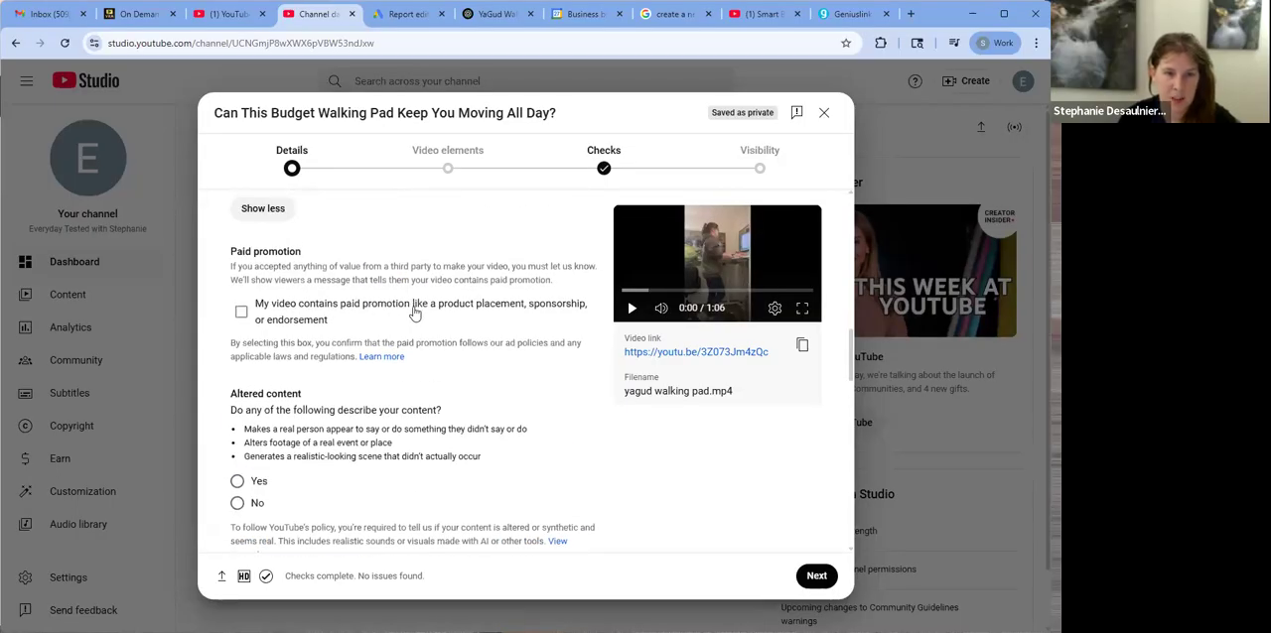
pyautogui.scroll(-2, 456, 328)
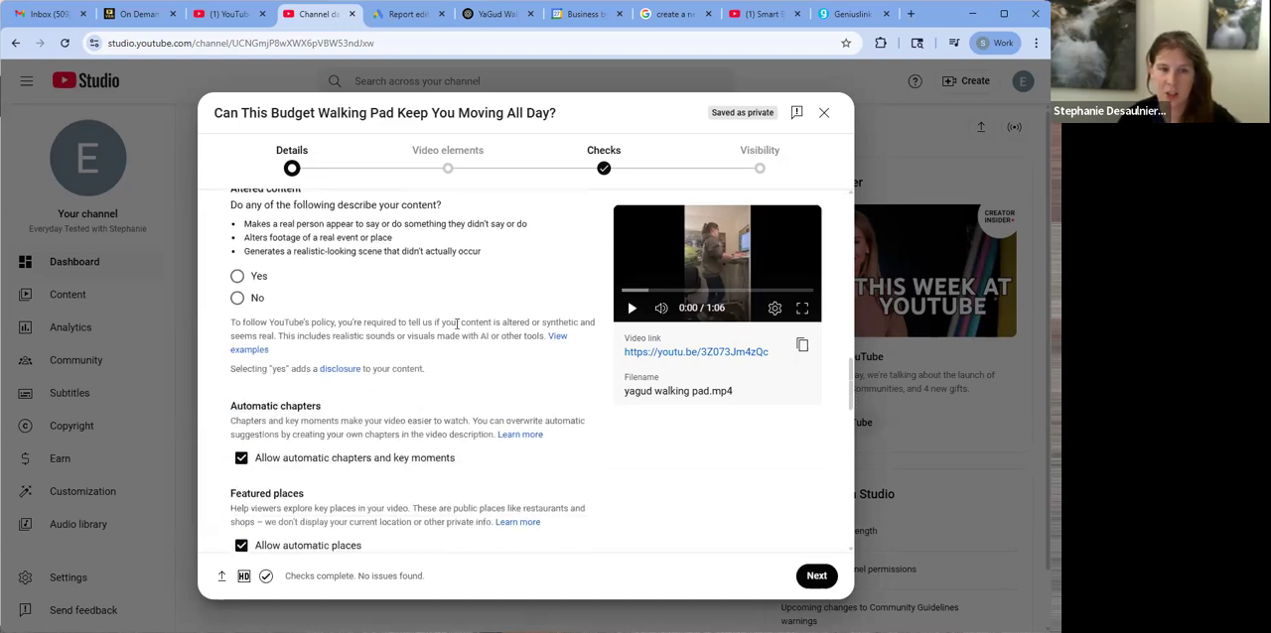
pyautogui.scroll(-2, 457, 323)
pyautogui.scroll(4, 441, 367)
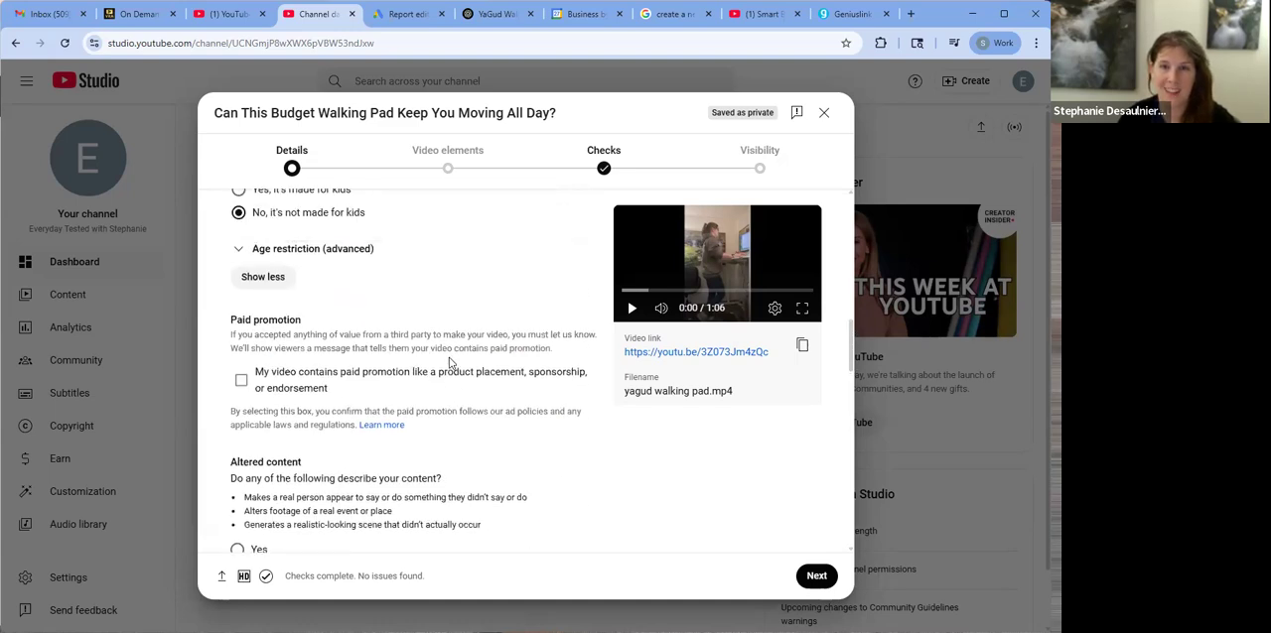
pyautogui.scroll(-4, 453, 361)
pyautogui.scroll(-2, 457, 355)
# Try to add ChatGPT's line-by-line suggested tags to the video's tags and remove the resulting single long tag
pyautogui.click(298, 383)
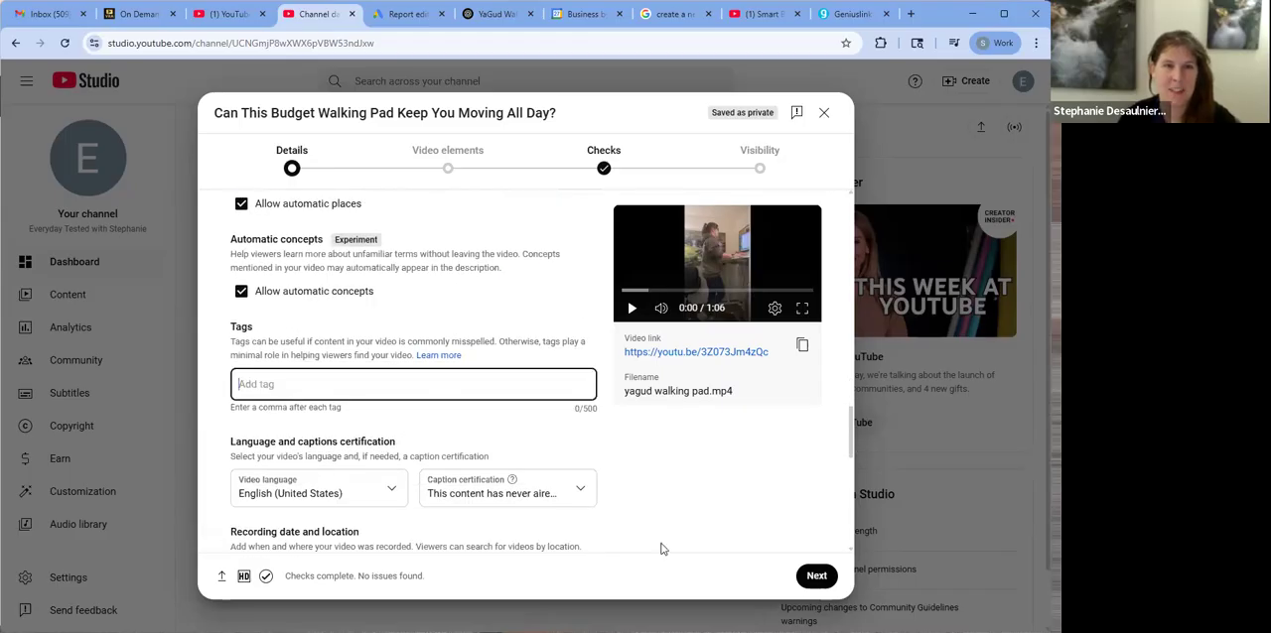
pyautogui.click(467, 14)
pyautogui.scroll(-5, 366, 265)
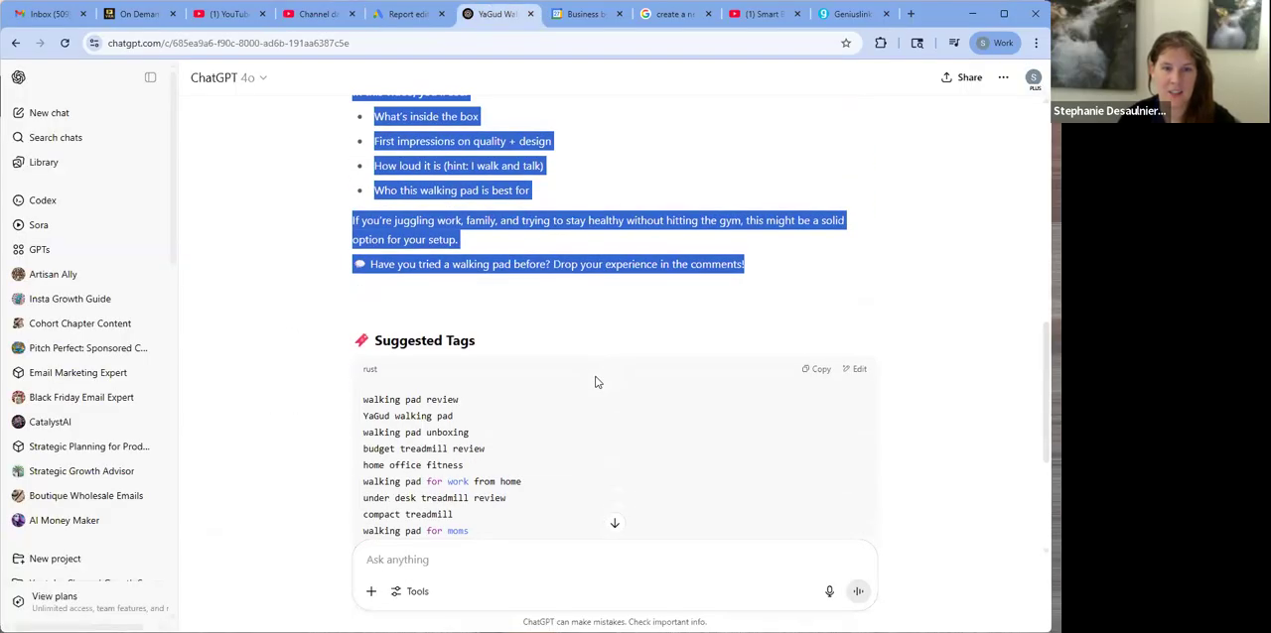
pyautogui.moveTo(366, 265); pyautogui.dragTo(519, 463)
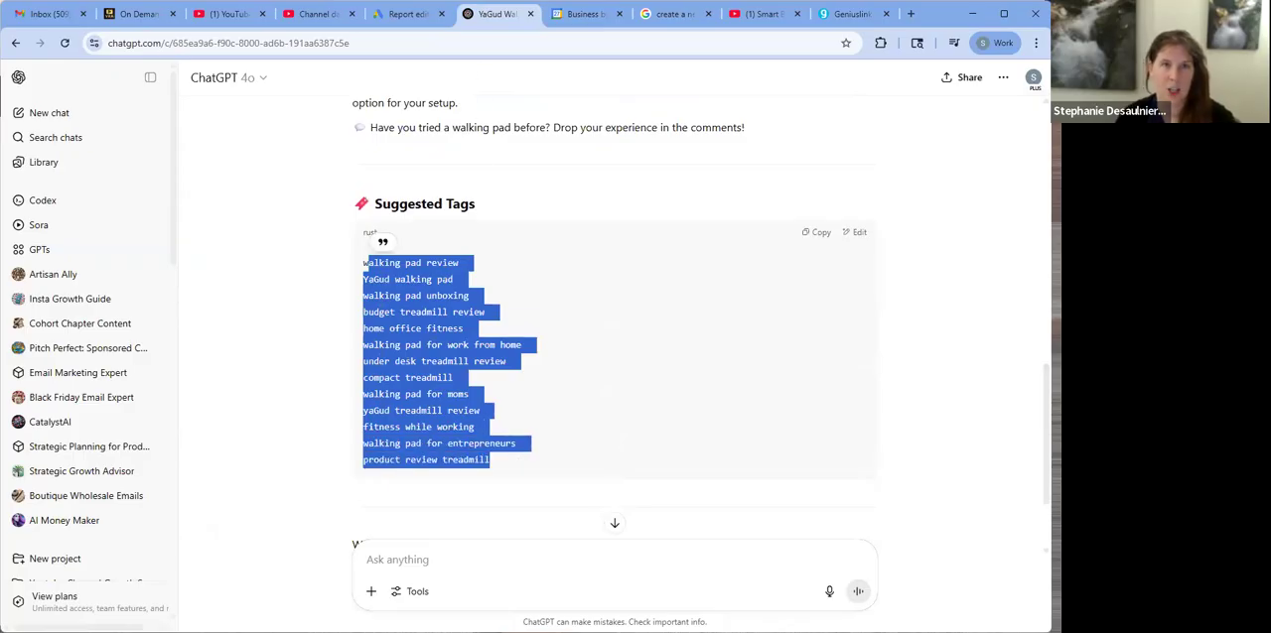
pyautogui.click(330, 22)
pyautogui.click(362, 398)
pyautogui.hotkey('ctrl', 'v')
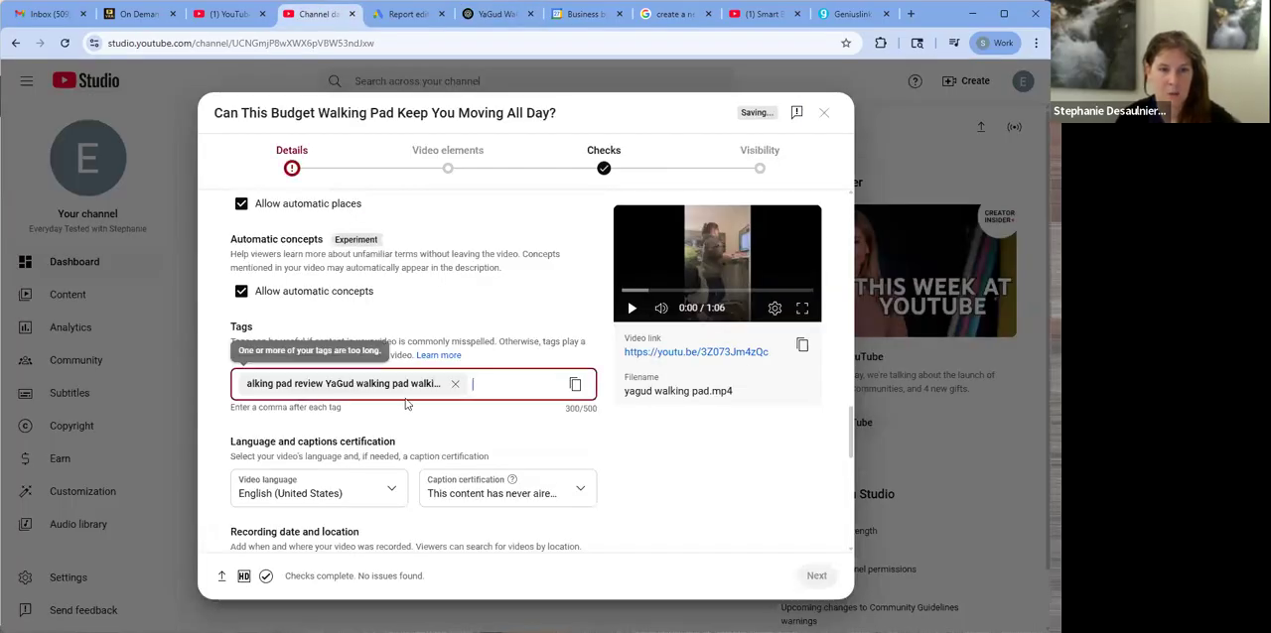
pyautogui.click(454, 384)
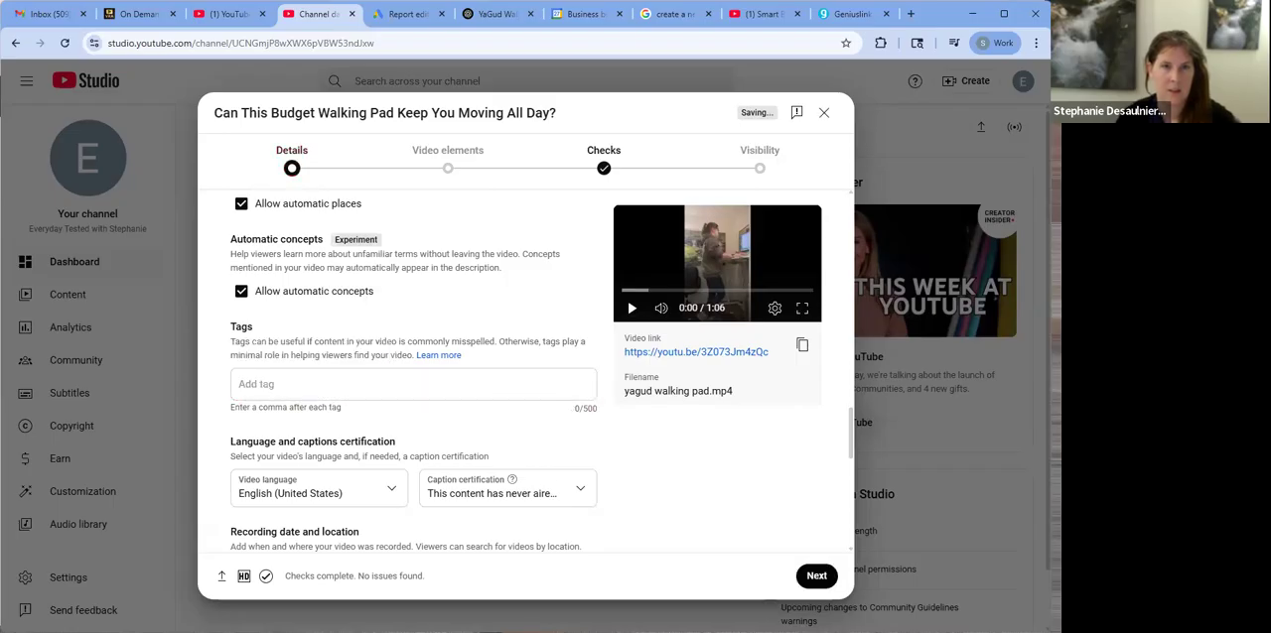
# Switch to ChatGPT and send the prompt "please separate the tags with commas"
pyautogui.click(472, 22)
pyautogui.click(433, 559)
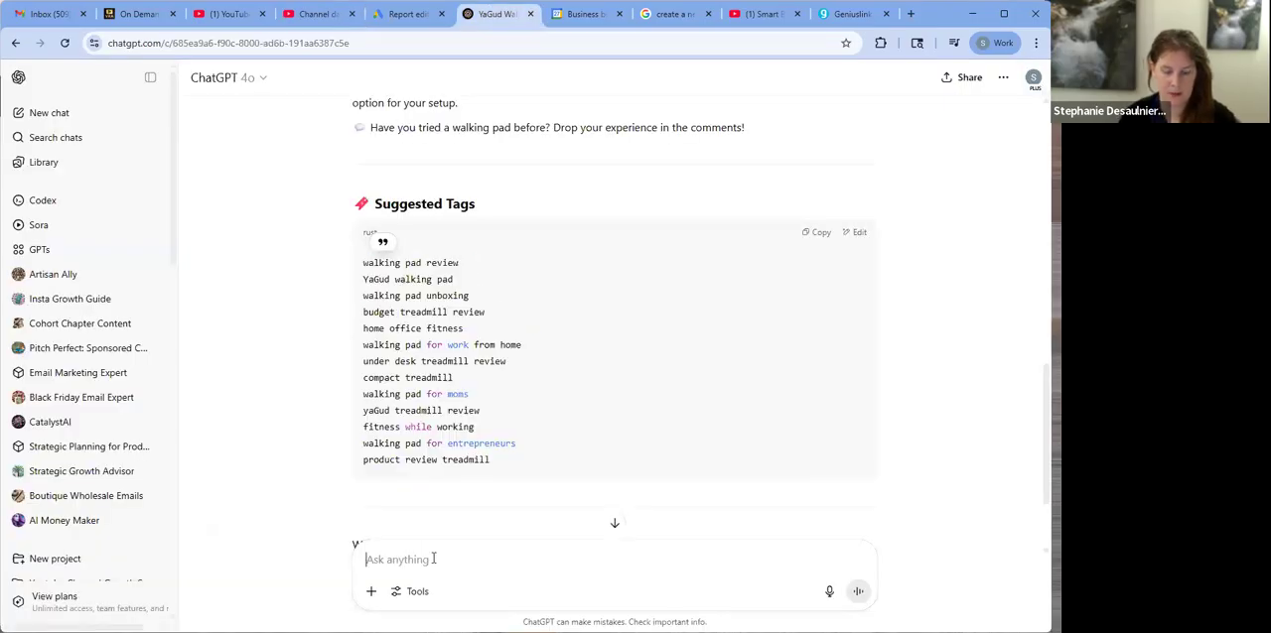
pyautogui.write('please sepa')
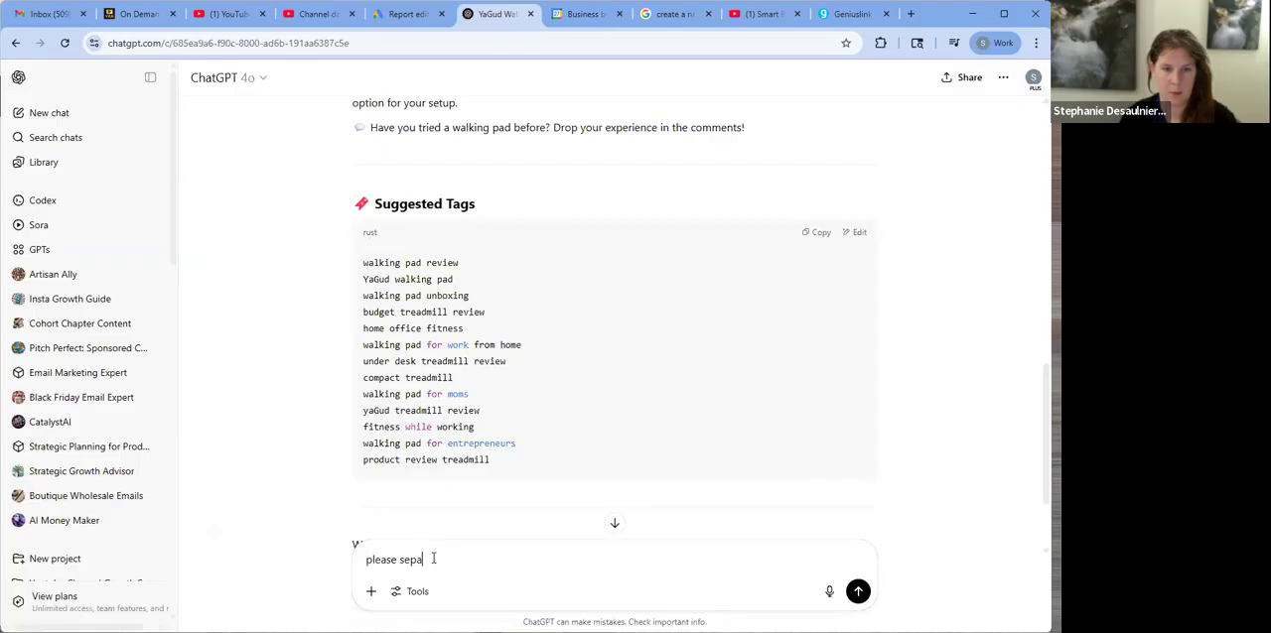
pyautogui.write('rate the tabs with commas')
pyautogui.press('Return')
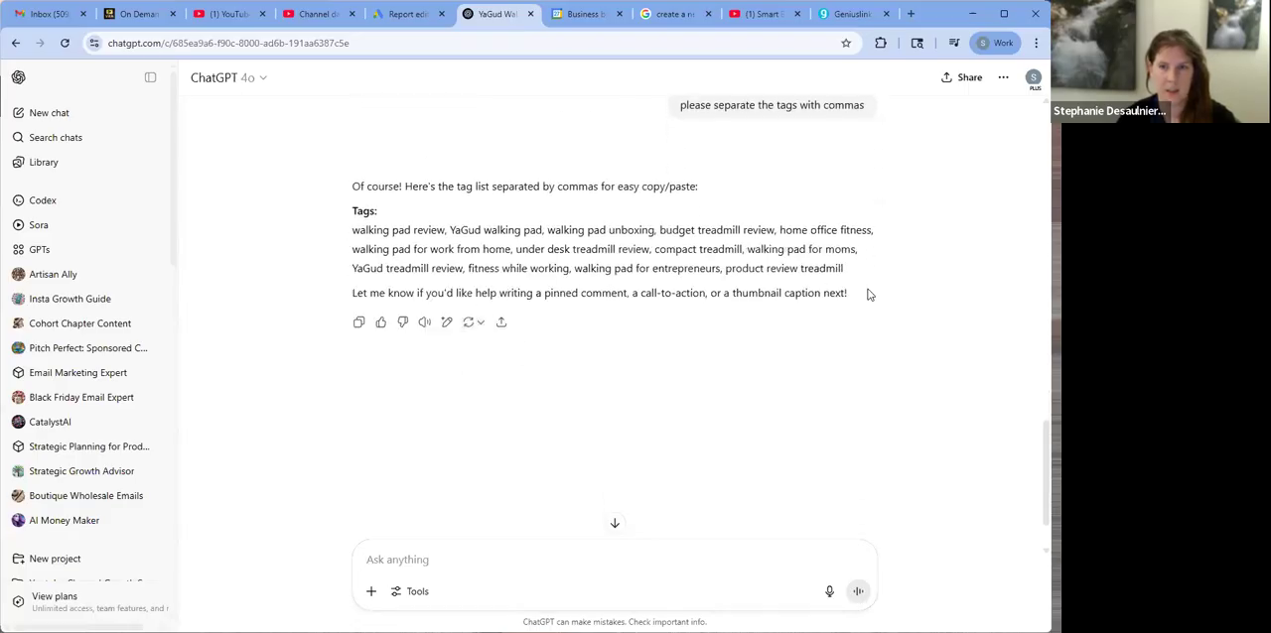
# Copy ChatGPT's comma-separated list, from "walking pad review" through "product review treadmill", into the video's tags in YouTube Studio
pyautogui.moveTo(352, 229); pyautogui.dragTo(856, 275)
pyautogui.hotkey('ctrl', 'c')
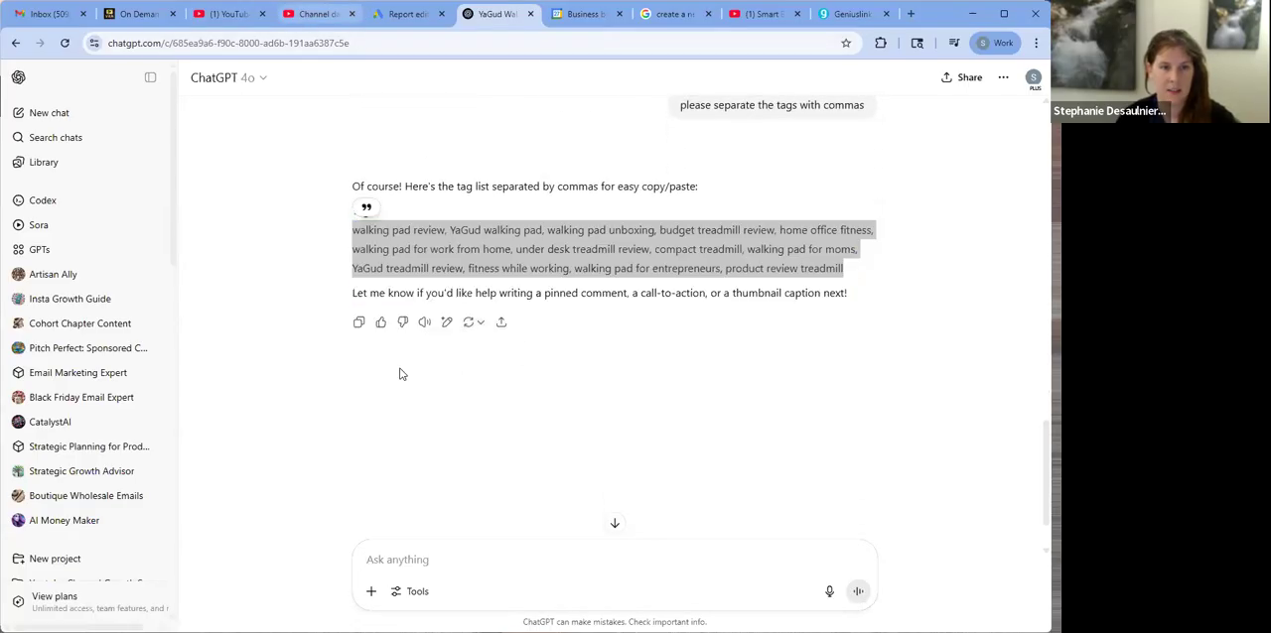
pyautogui.hotkey('ctrl', 'shift', 'Tab')
pyautogui.click(401, 374)
pyautogui.hotkey('ctrl', 'v')
# Set the video's Shorts remixing option to "Don't allow remixing"
pyautogui.scroll(-3, 630, 458)
pyautogui.scroll(-4, 630, 458)
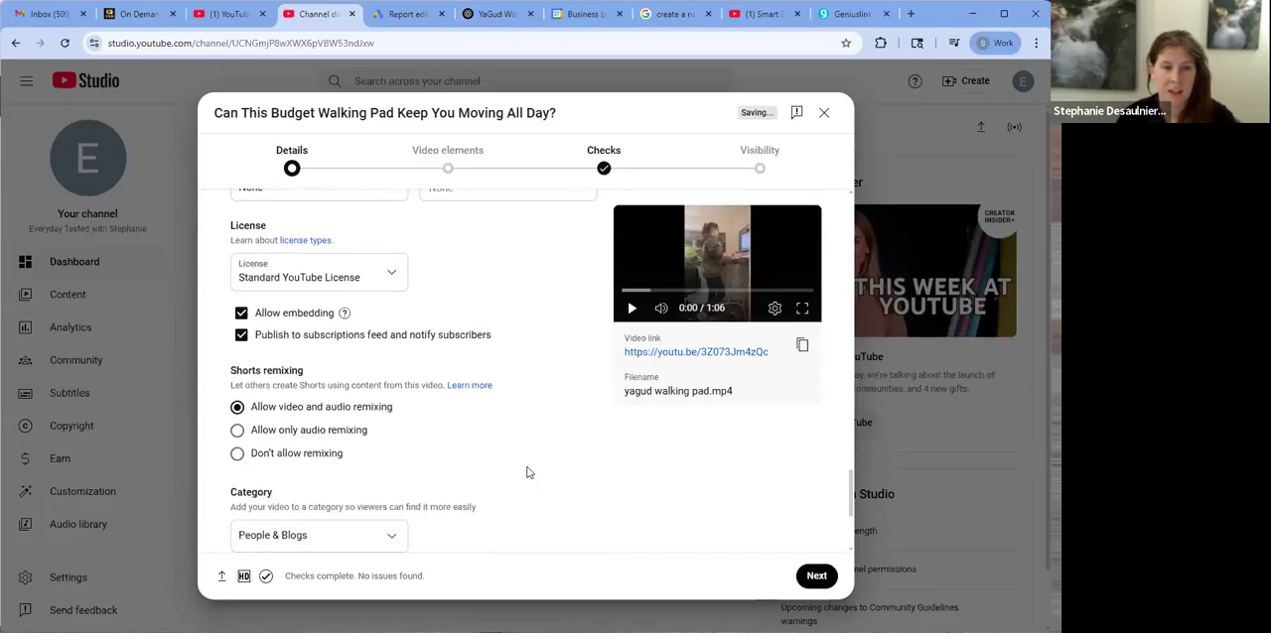
pyautogui.scroll(-2, 527, 472)
pyautogui.click(300, 319)
# Look through the available video categories and choose People & Blogs
pyautogui.scroll(-1, 529, 372)
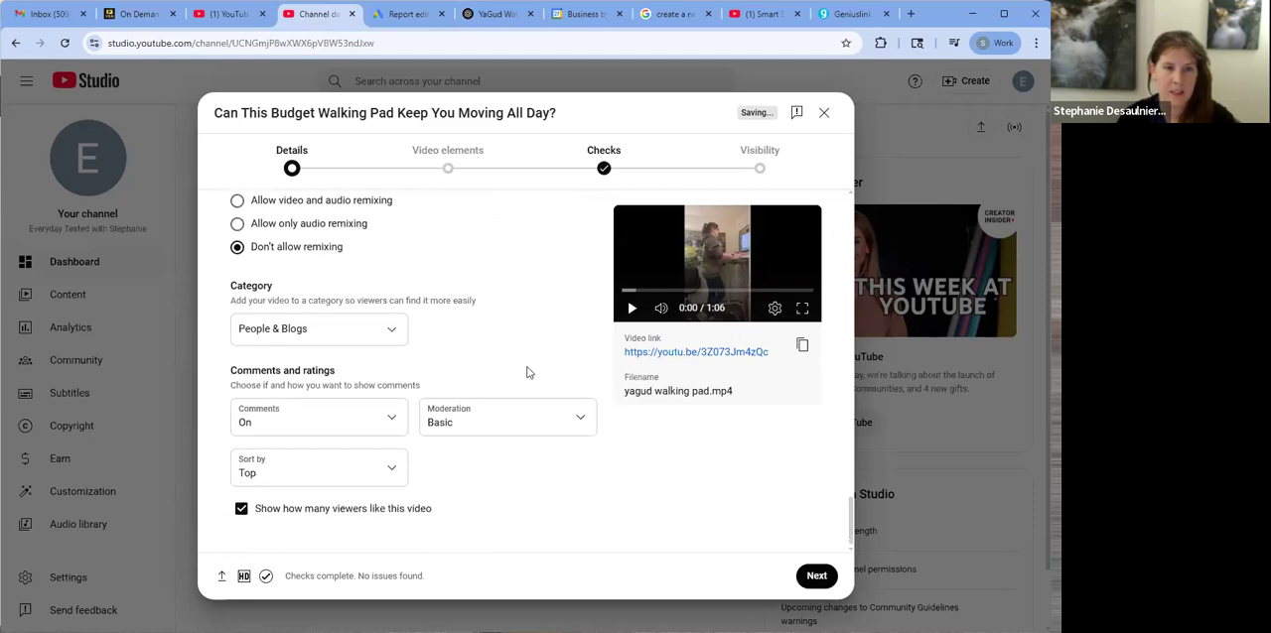
pyautogui.click(394, 329)
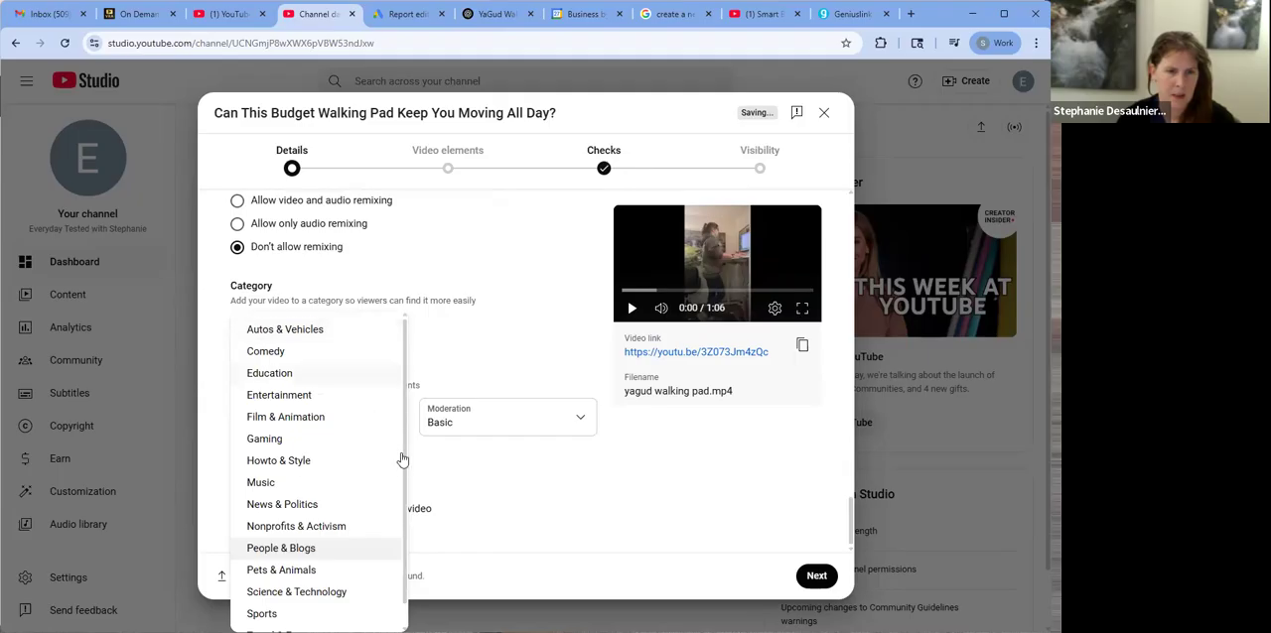
pyautogui.scroll(-1, 392, 477)
pyautogui.scroll(1, 353, 477)
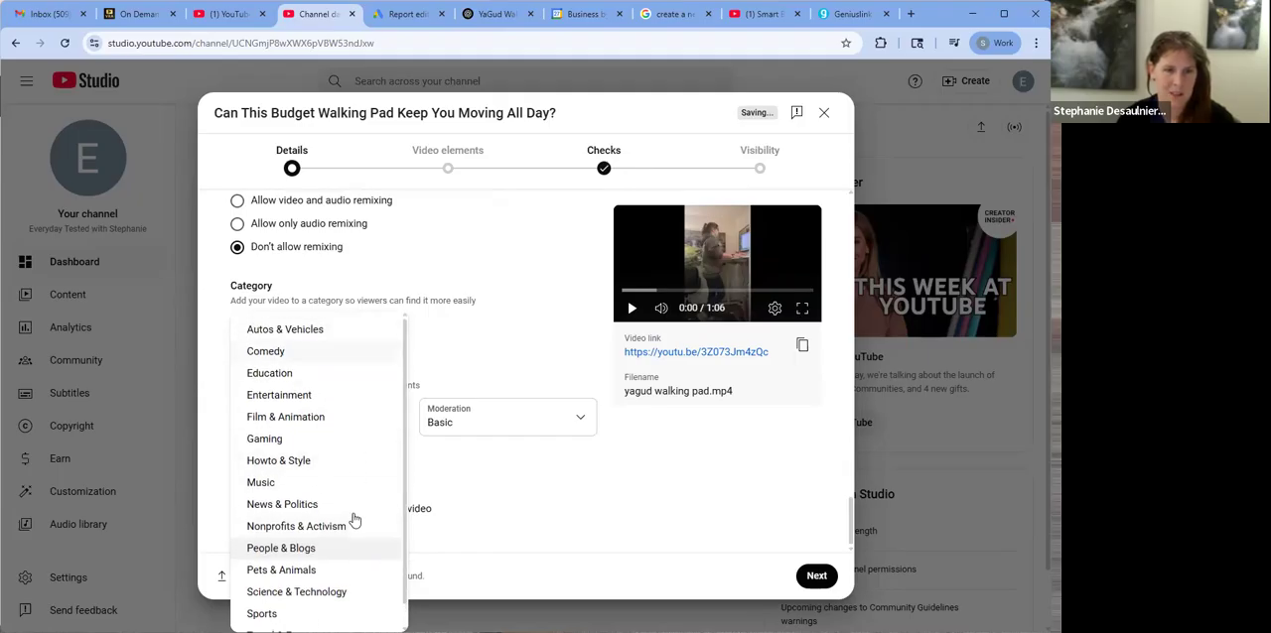
pyautogui.click(347, 550)
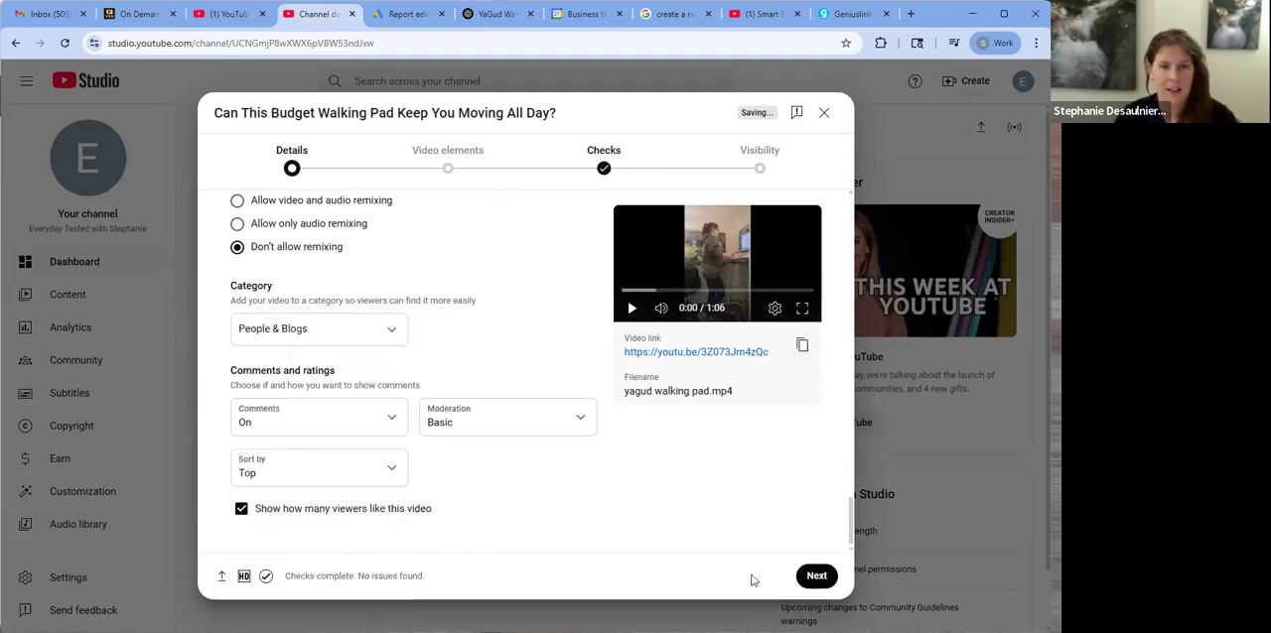
# Advance the upload past the video elements and checks stages to the visibility settings without adding subtitles, end screen or cards
pyautogui.click(815, 576)
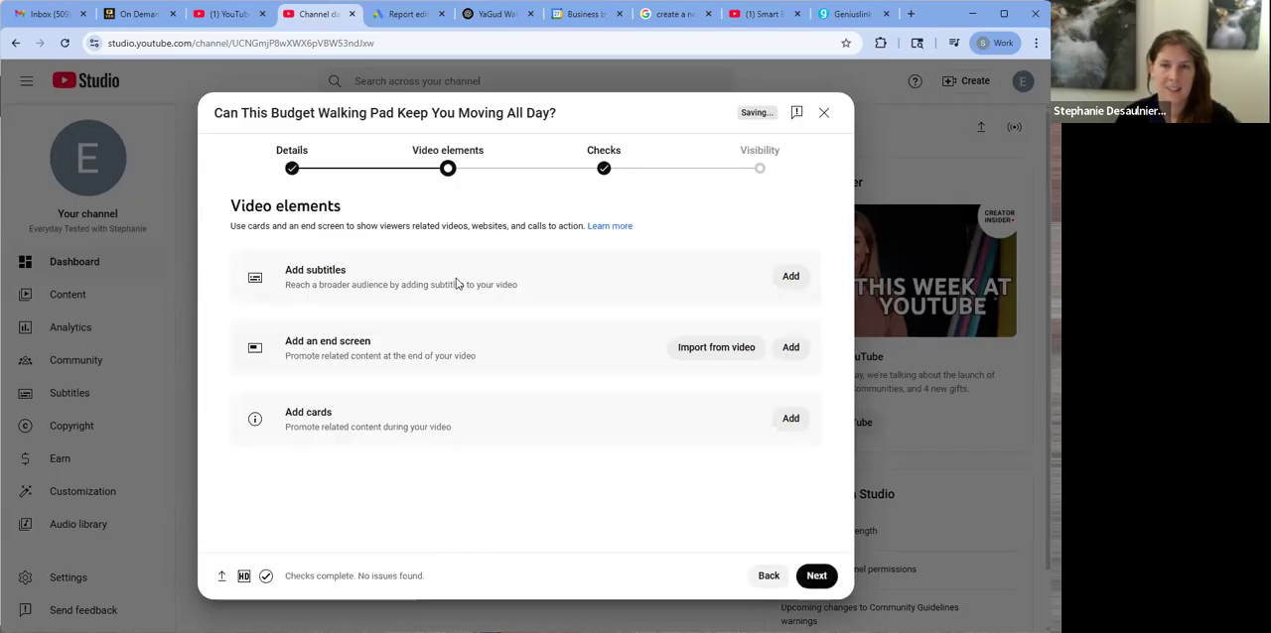
pyautogui.click(826, 582)
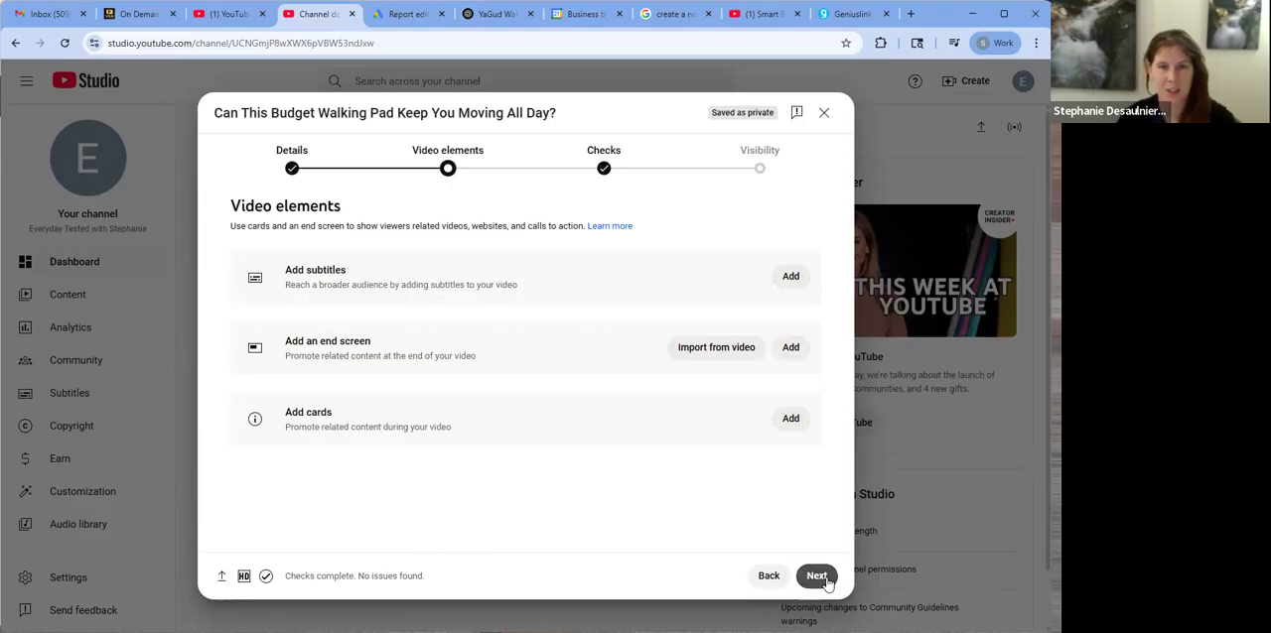
pyautogui.click(822, 576)
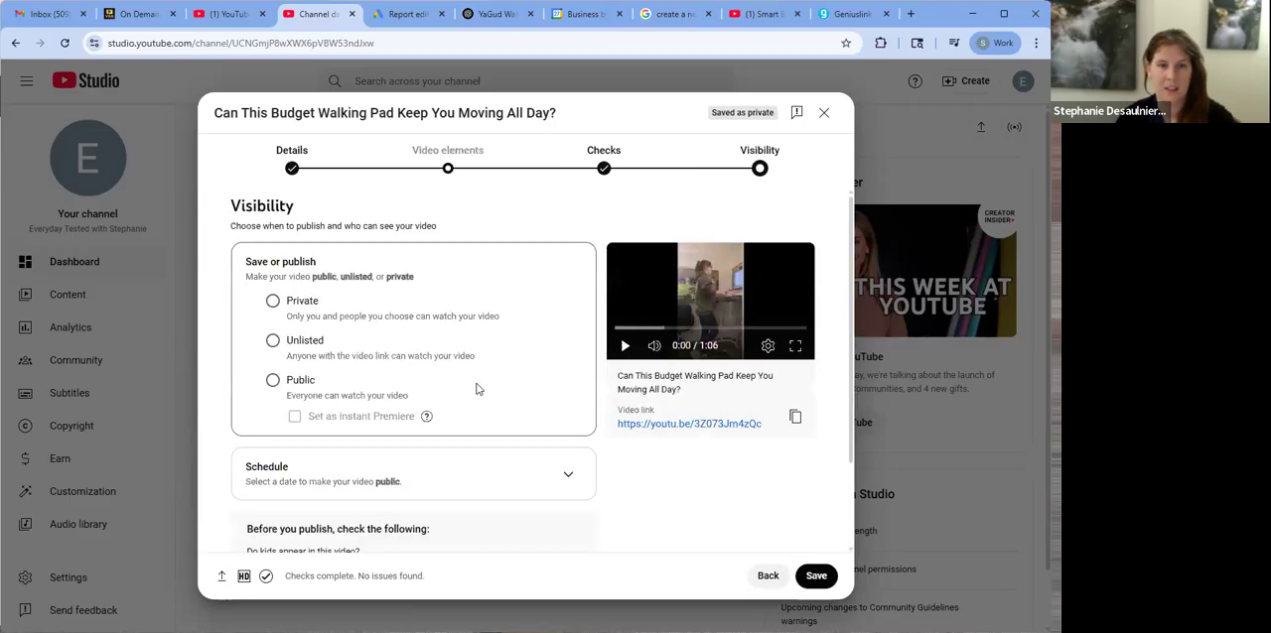
# Set the video's visibility to Public for immediate publishing, checking the schedule options without scheduling a date
pyautogui.click(273, 382)
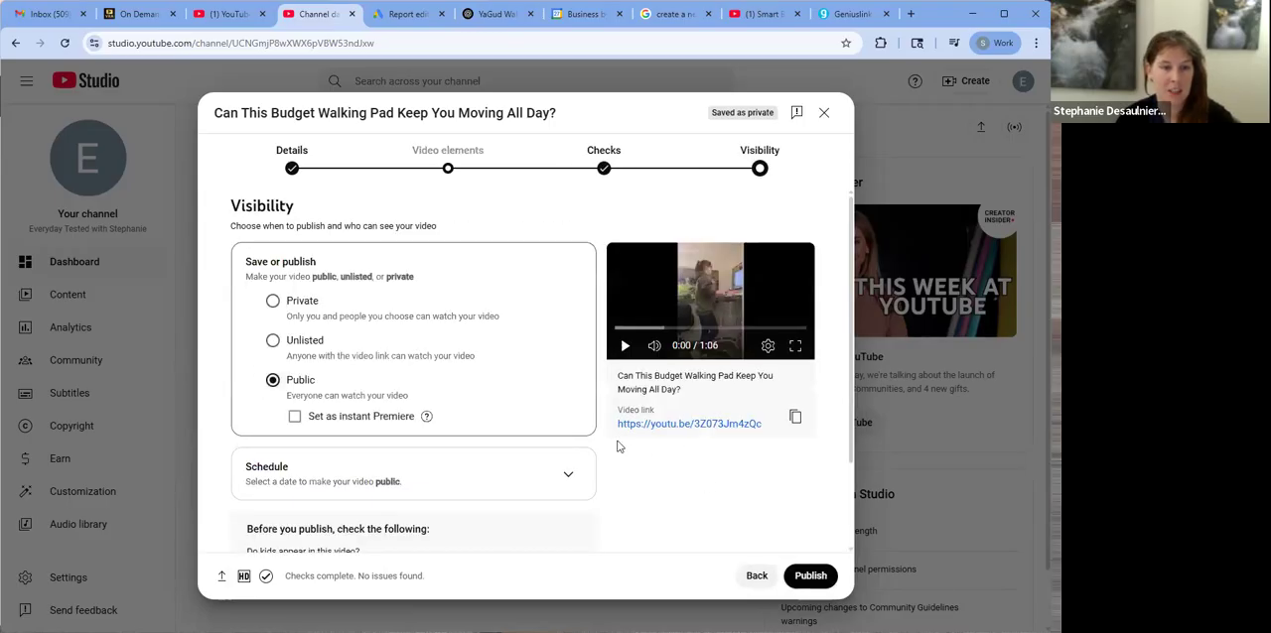
pyautogui.scroll(-1, 479, 429)
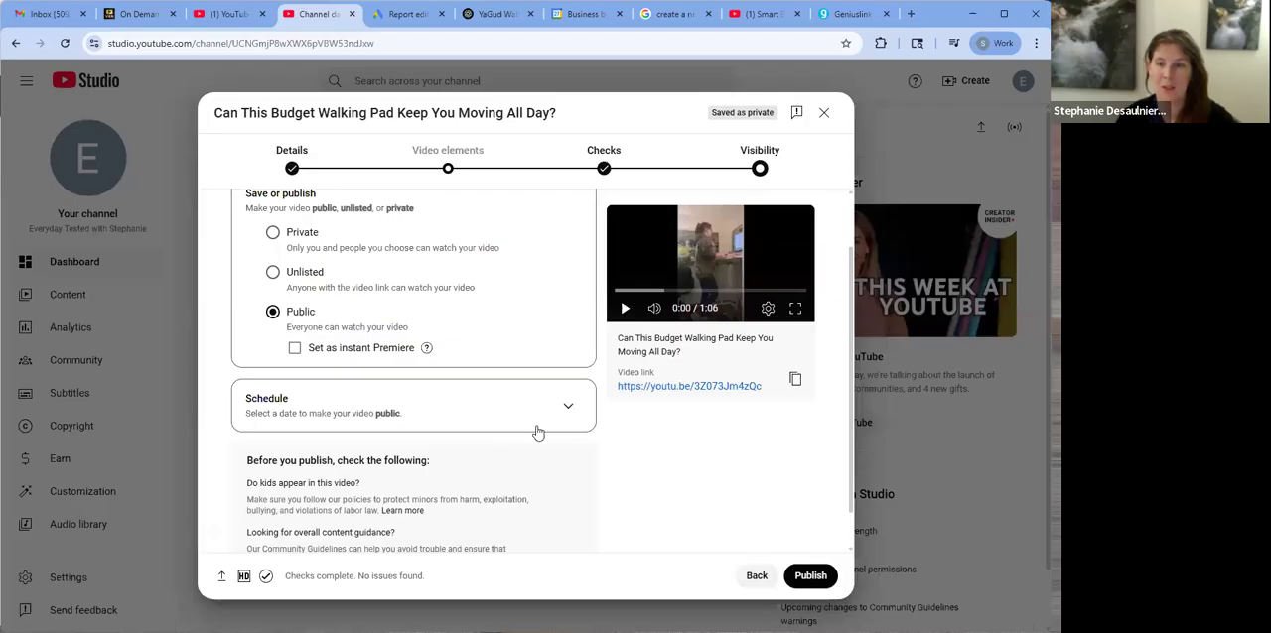
pyautogui.scroll(-1, 558, 417)
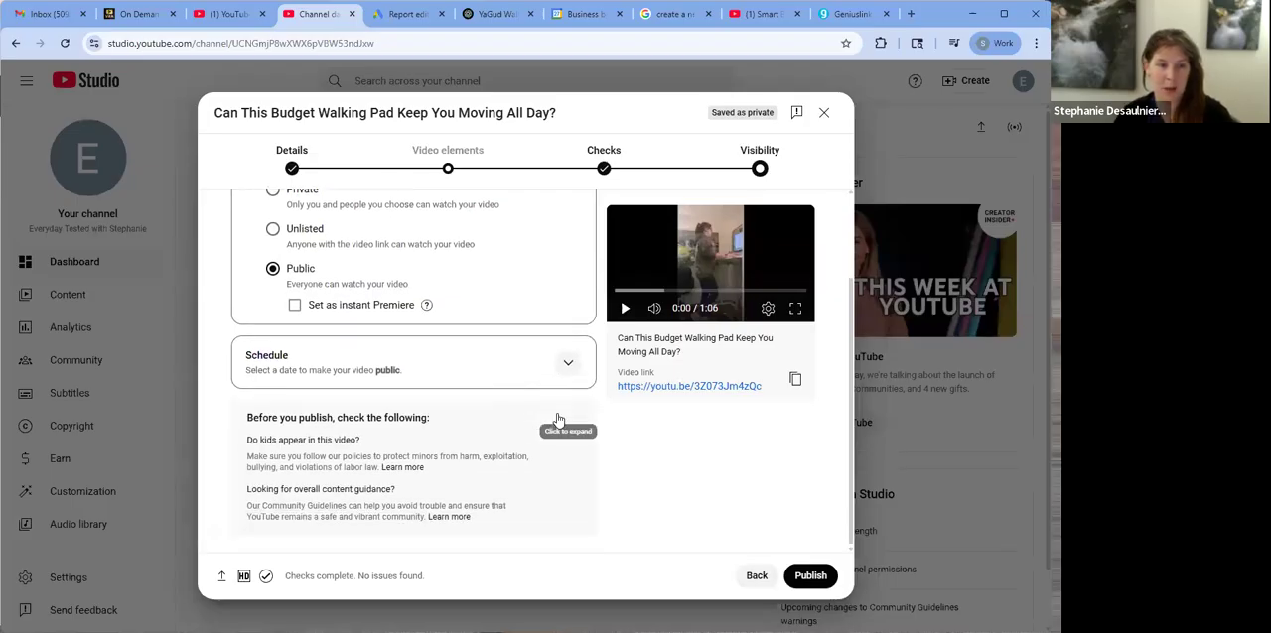
pyautogui.click(567, 365)
pyautogui.scroll(2, 611, 457)
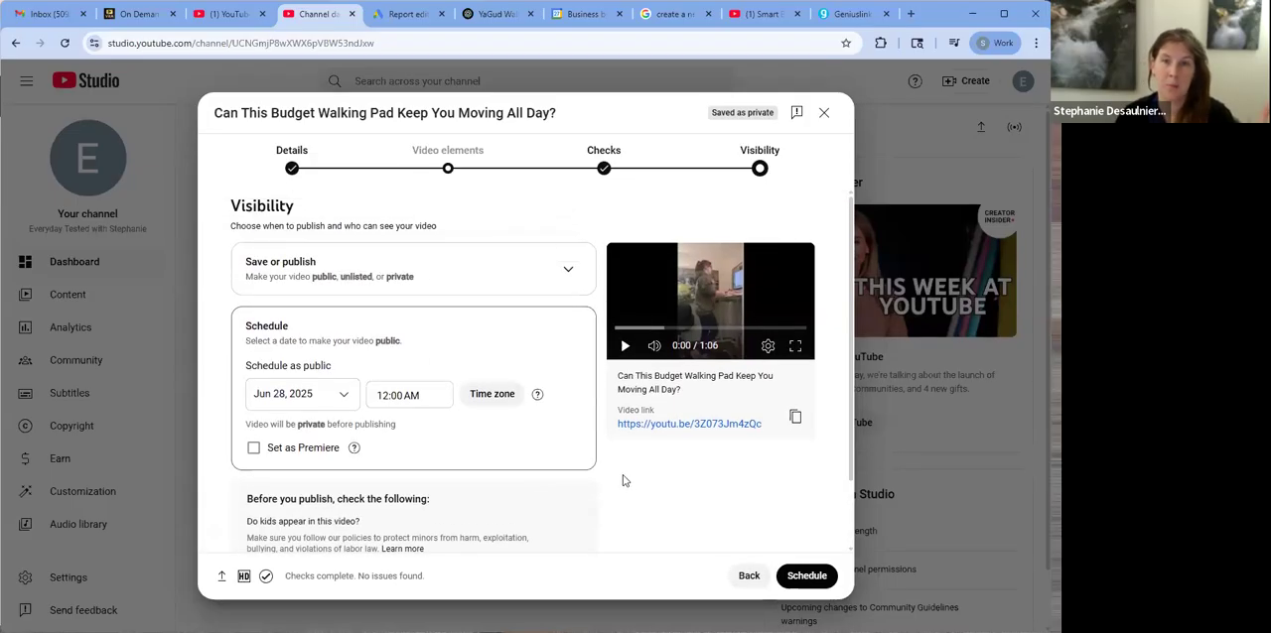
pyautogui.click(543, 268)
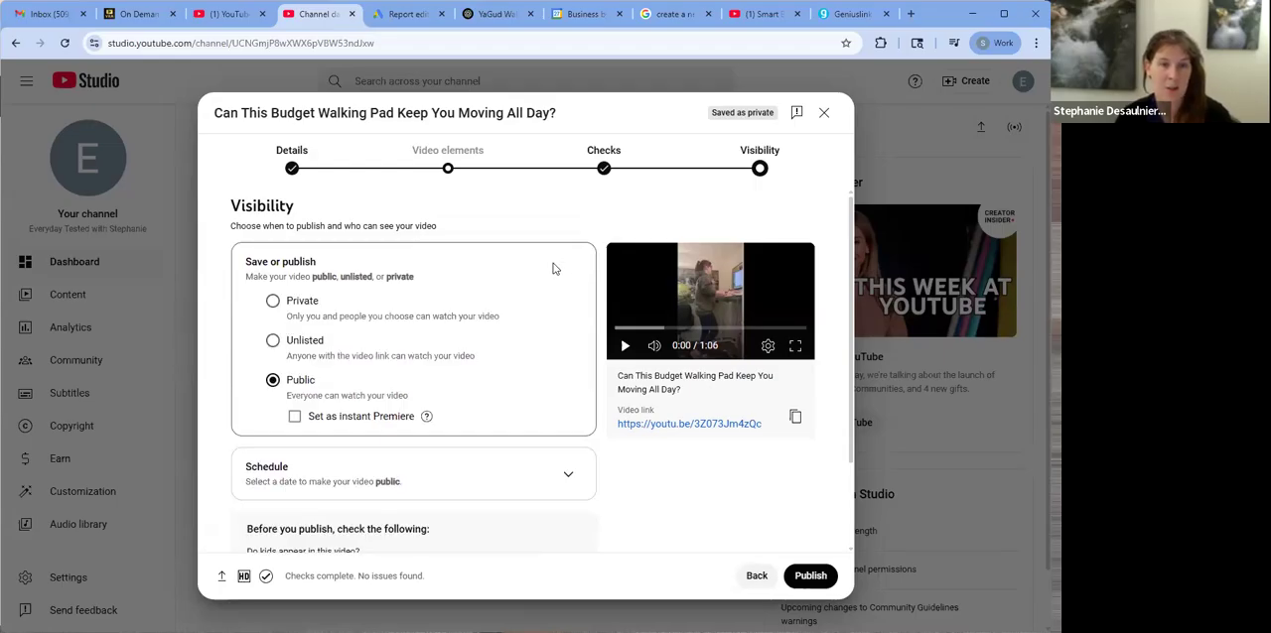
pyautogui.moveTo(425, 418)
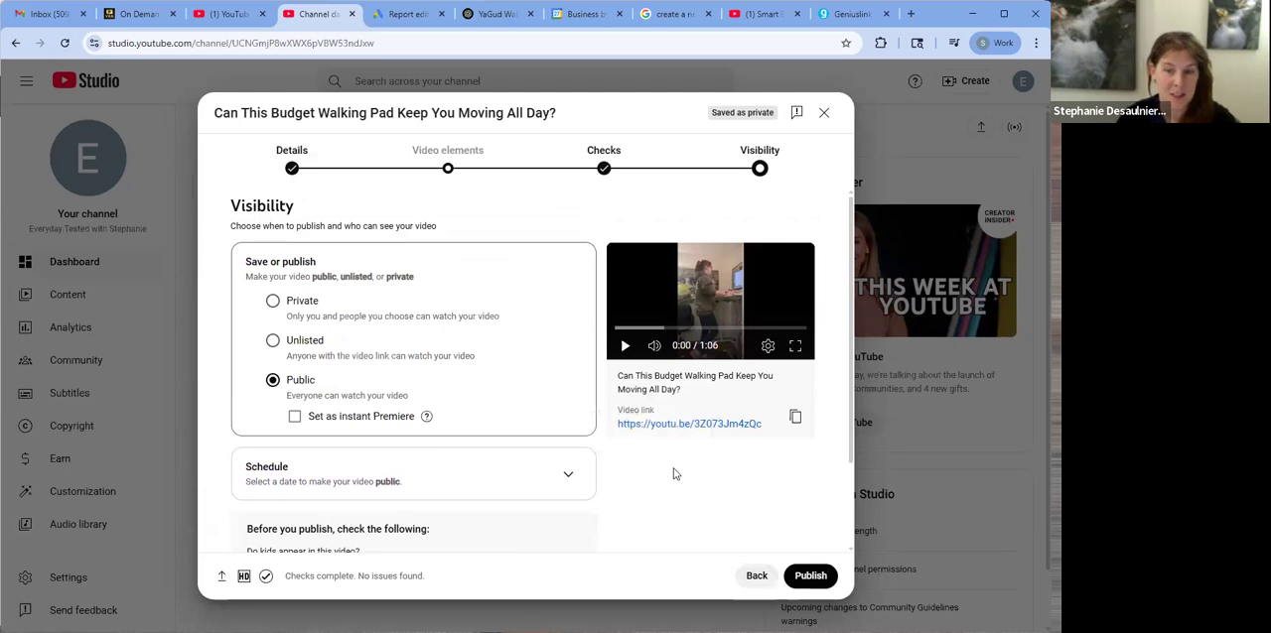
# Publish the video, dismiss the sharing dialog and reload the channel dashboard
pyautogui.click(810, 578)
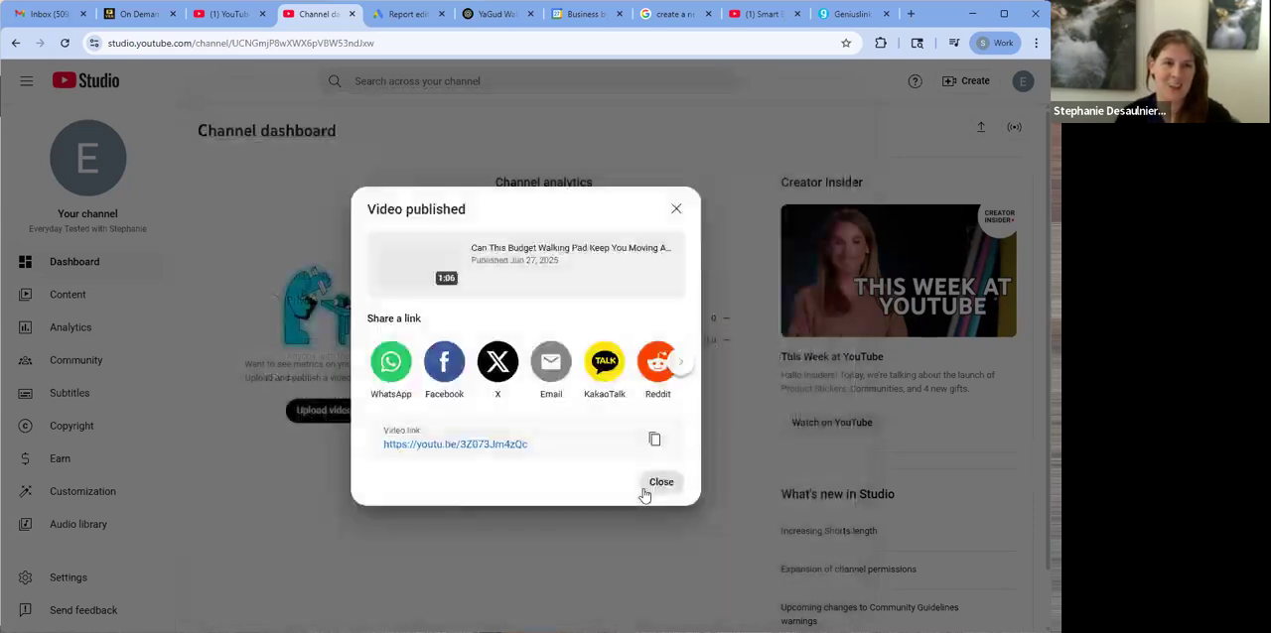
pyautogui.click(657, 484)
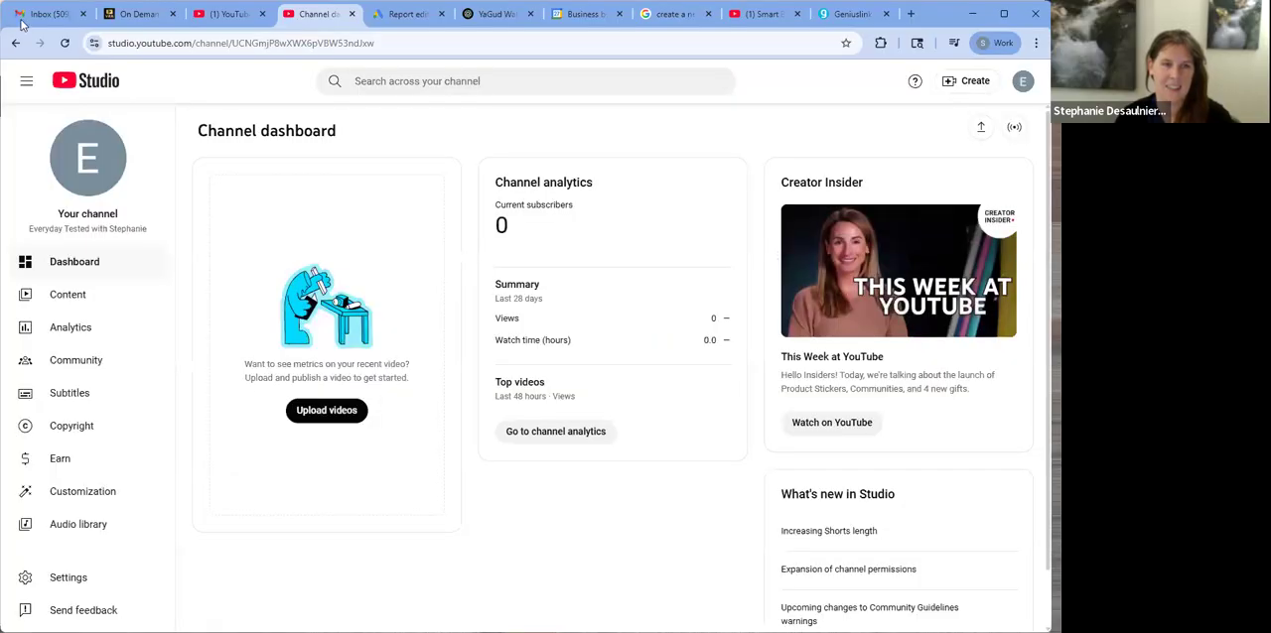
pyautogui.click(66, 43)
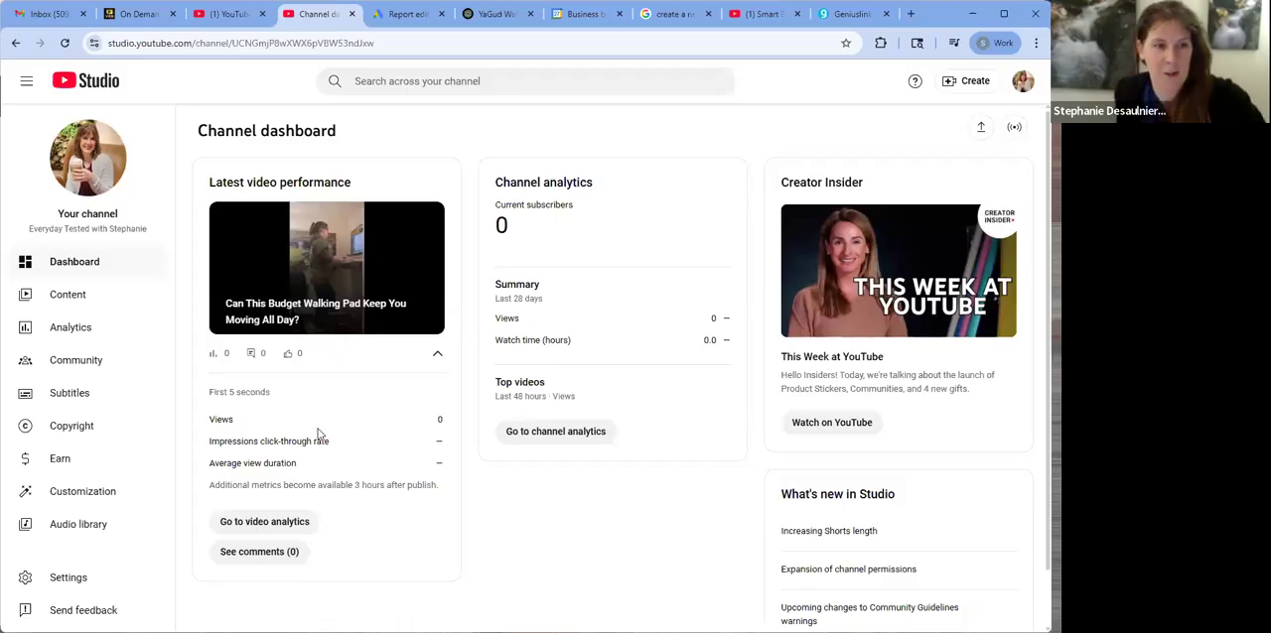
# Get the shareable link of the published walking pad video from the channel's content list
pyautogui.click(78, 294)
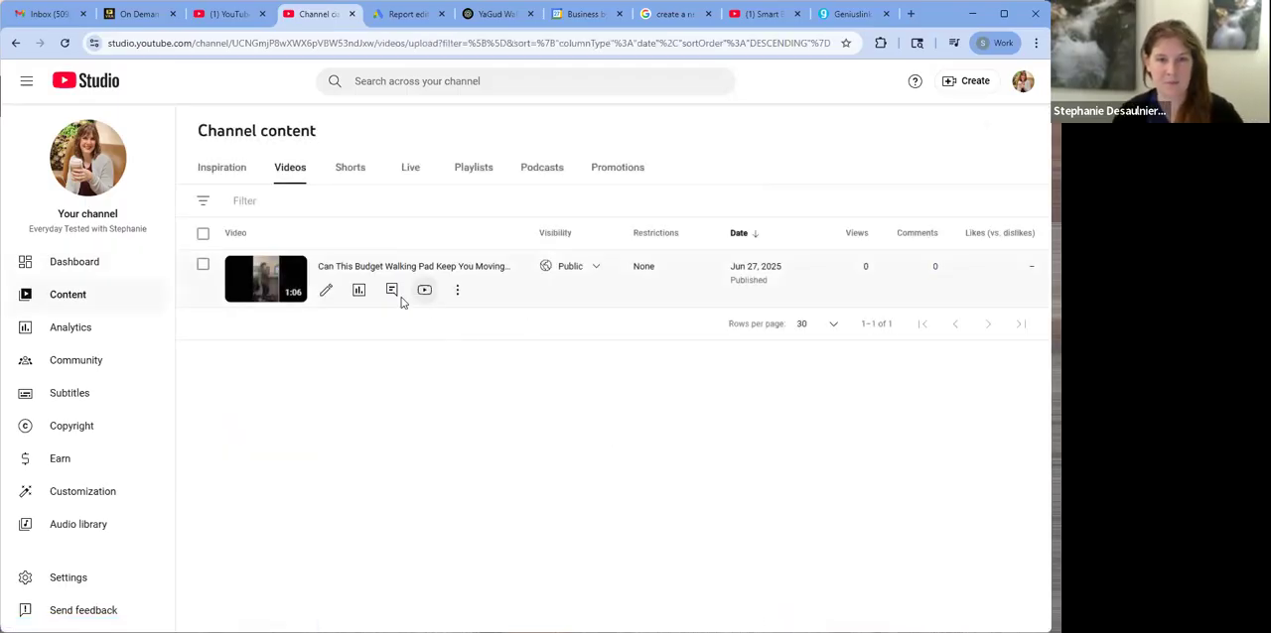
pyautogui.click(455, 292)
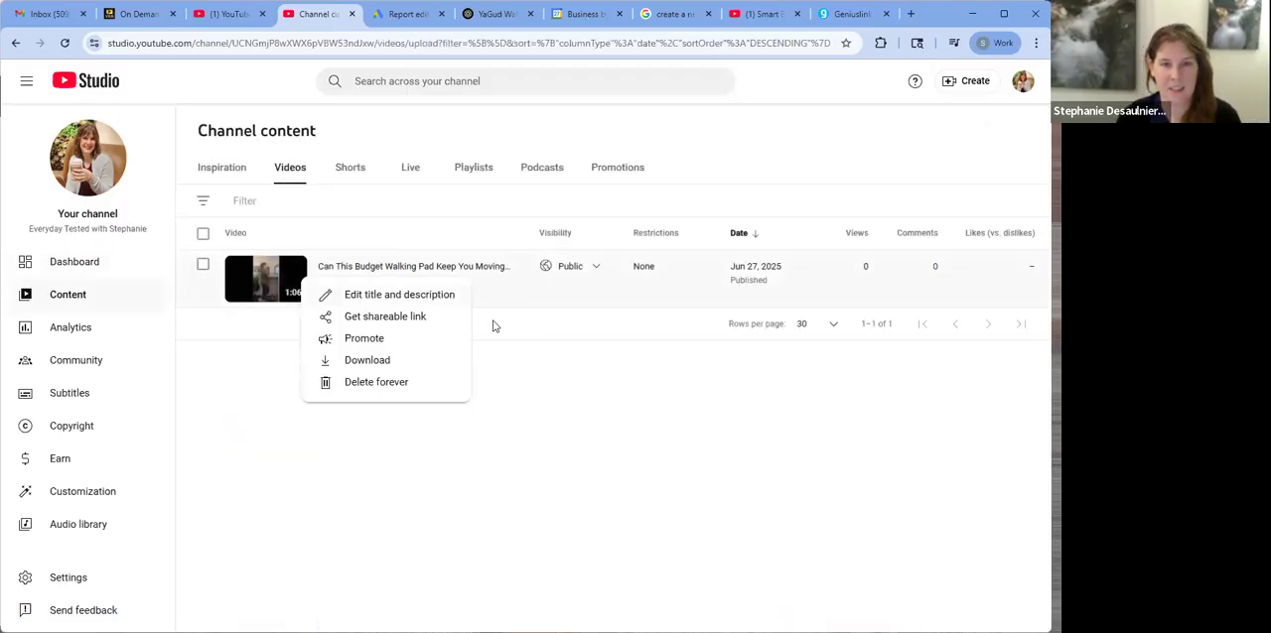
pyautogui.click(402, 319)
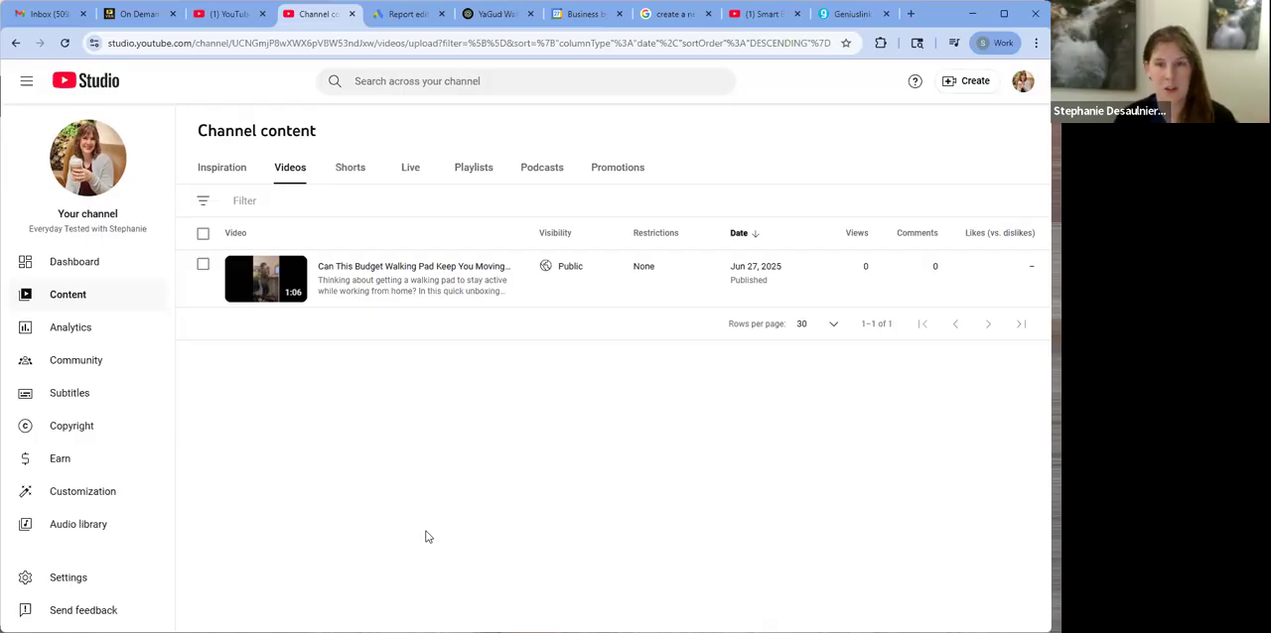
# Look through the channel's Shorts, Playlists and Podcasts content, and return to the list of videos
pyautogui.click(357, 173)
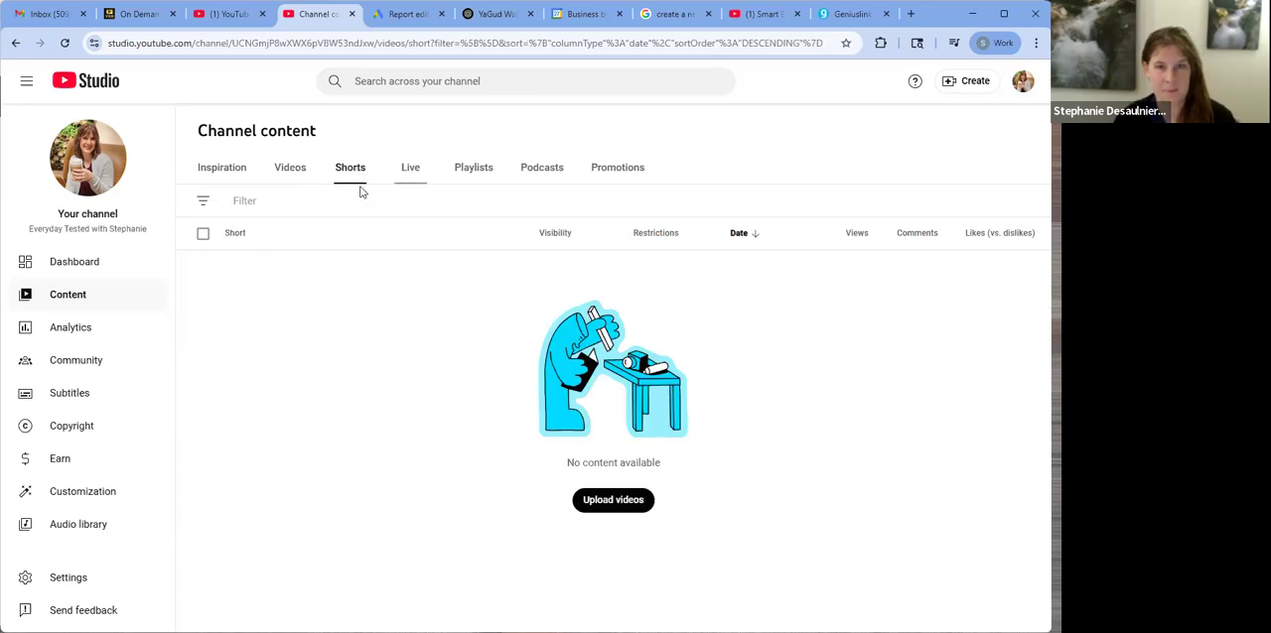
pyautogui.click(290, 169)
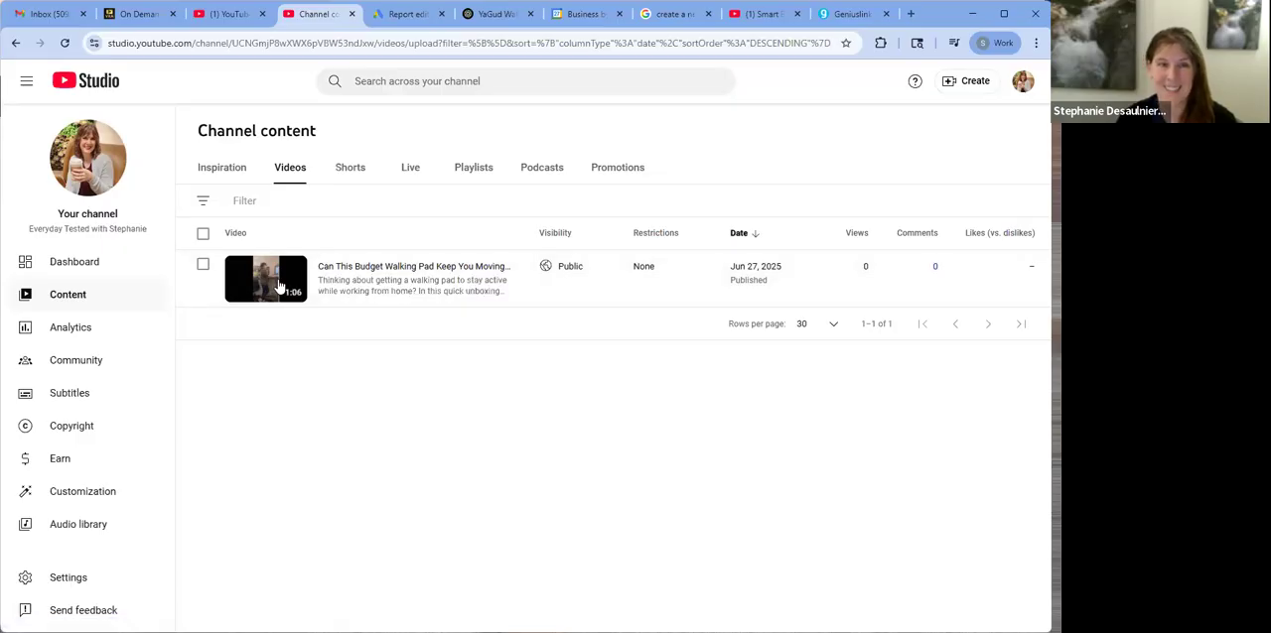
pyautogui.click(344, 174)
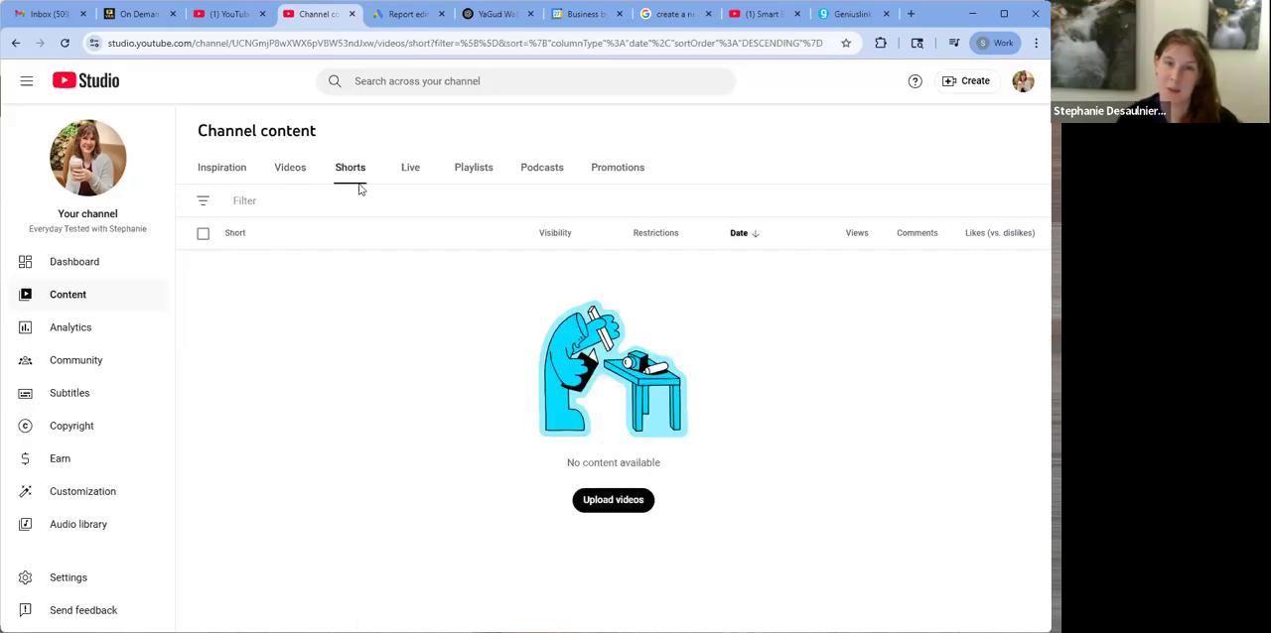
pyautogui.click(470, 169)
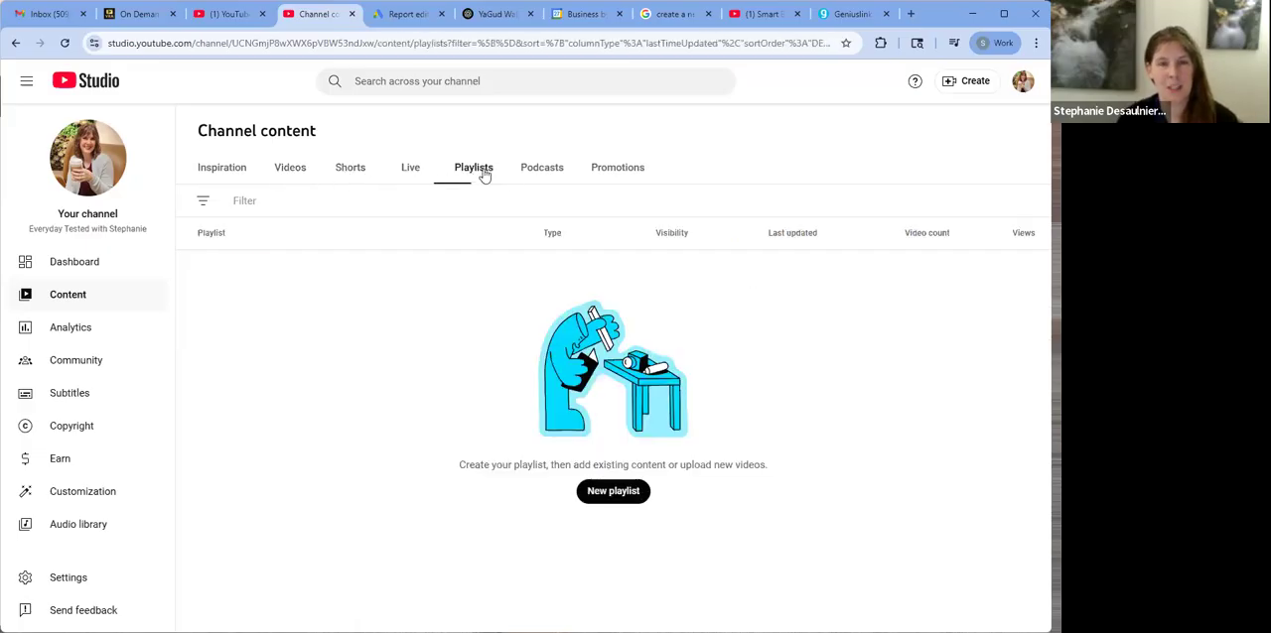
pyautogui.click(543, 169)
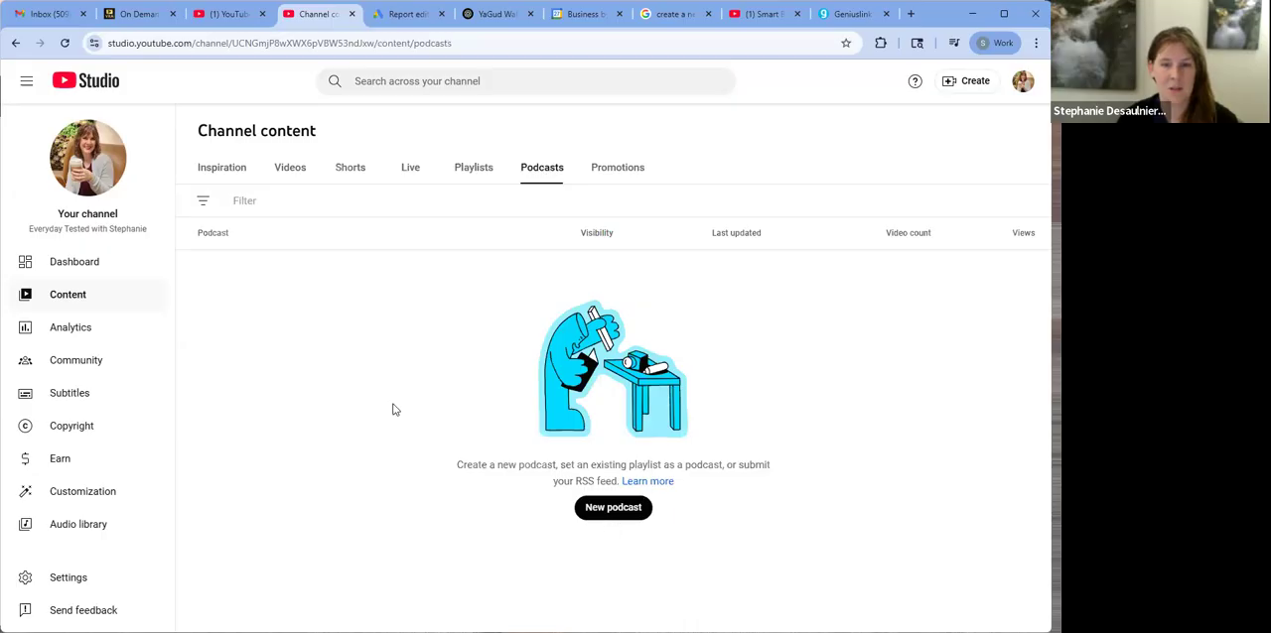
pyautogui.click(289, 176)
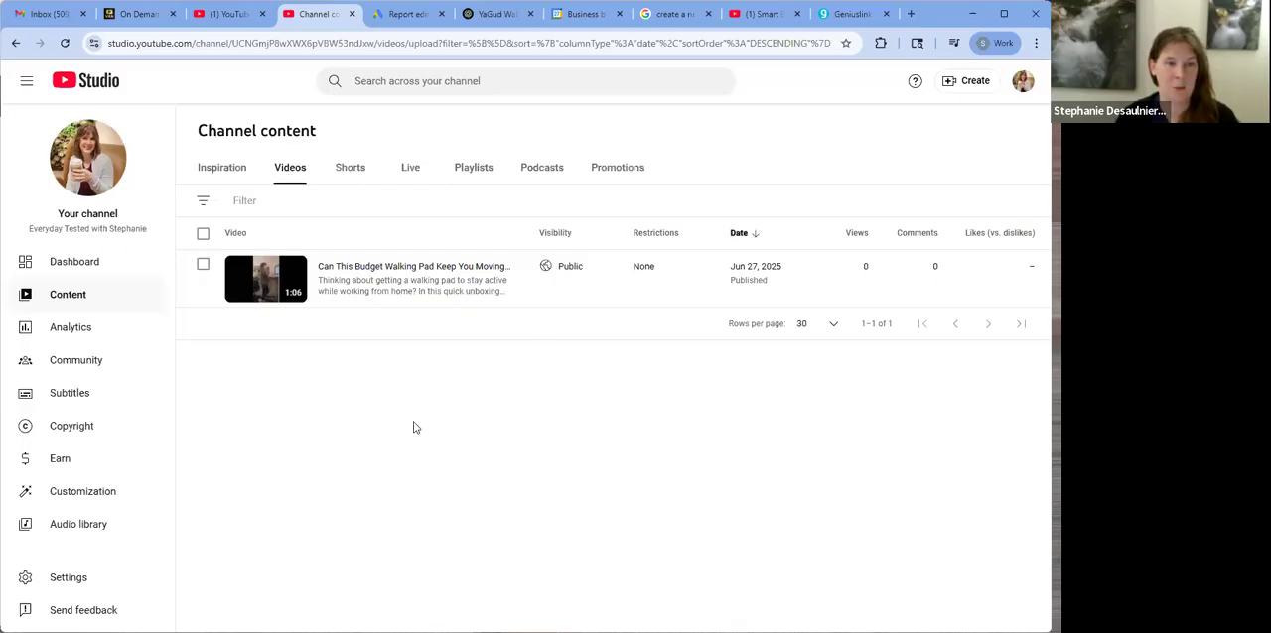